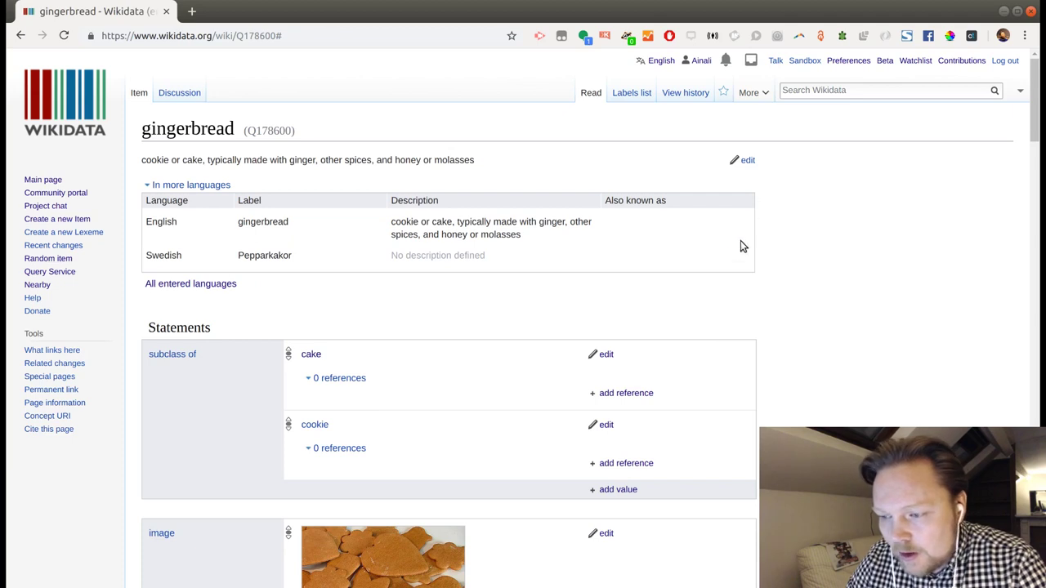
Change the Swedish label 'Pepparkakor' to 'pepparkakor', add description 'kaka med ingefära och andra kryddor', and publish
{"action": "left_click", "coordinate": [748, 160]}
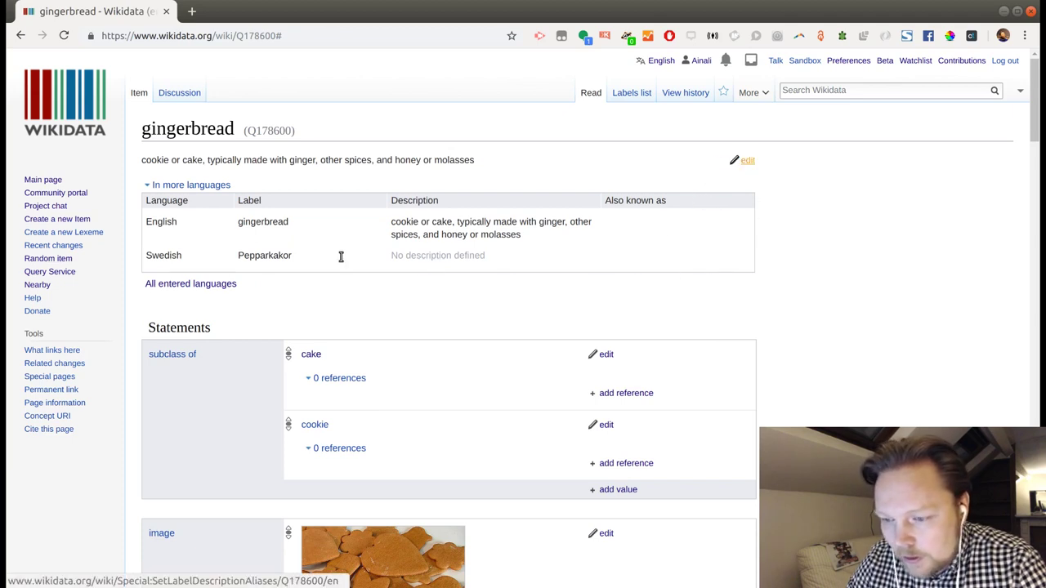
{"action": "left_click", "coordinate": [244, 254]}
{"action": "key", "text": "BackSpace"}
{"action": "type", "text": "p"}
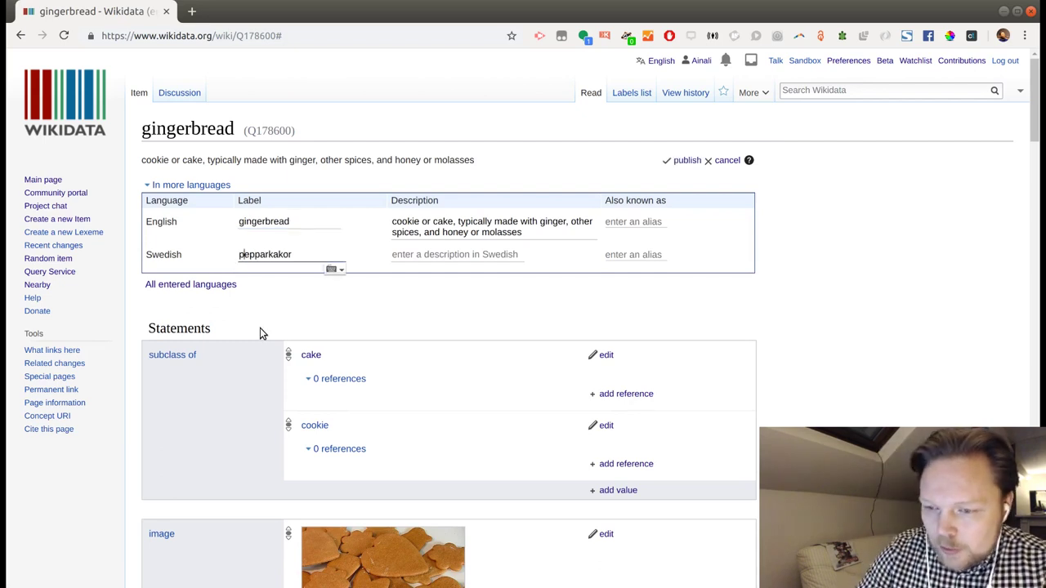
{"action": "left_click", "coordinate": [437, 256]}
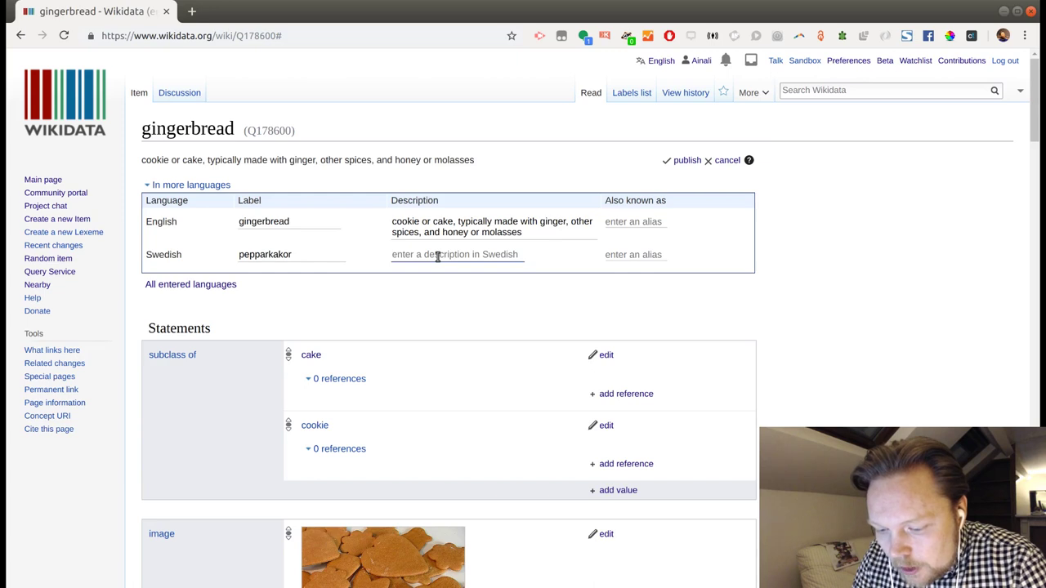
{"action": "type", "text": "kaka "}
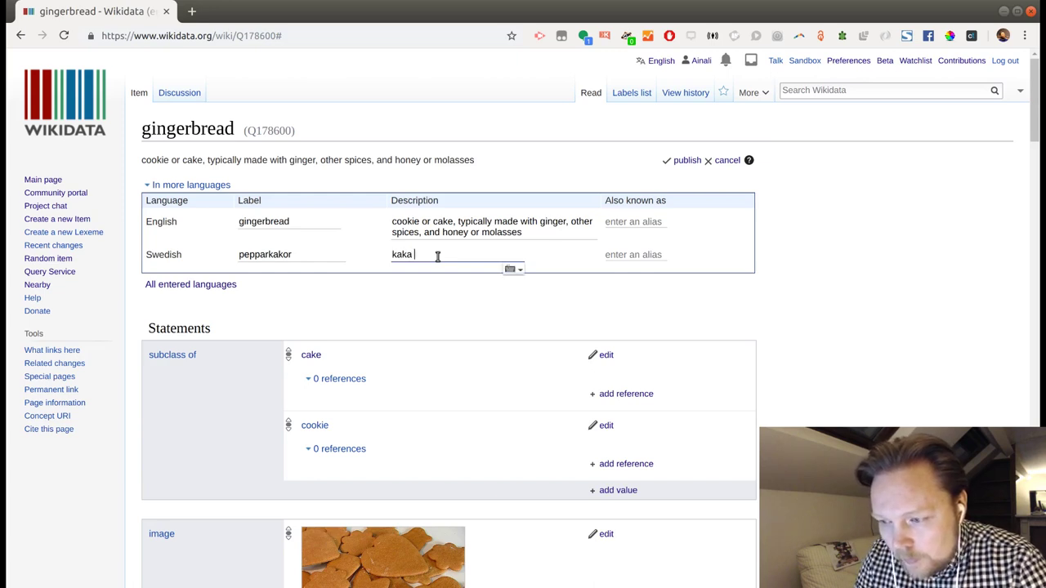
{"action": "type", "text": "med inge"}
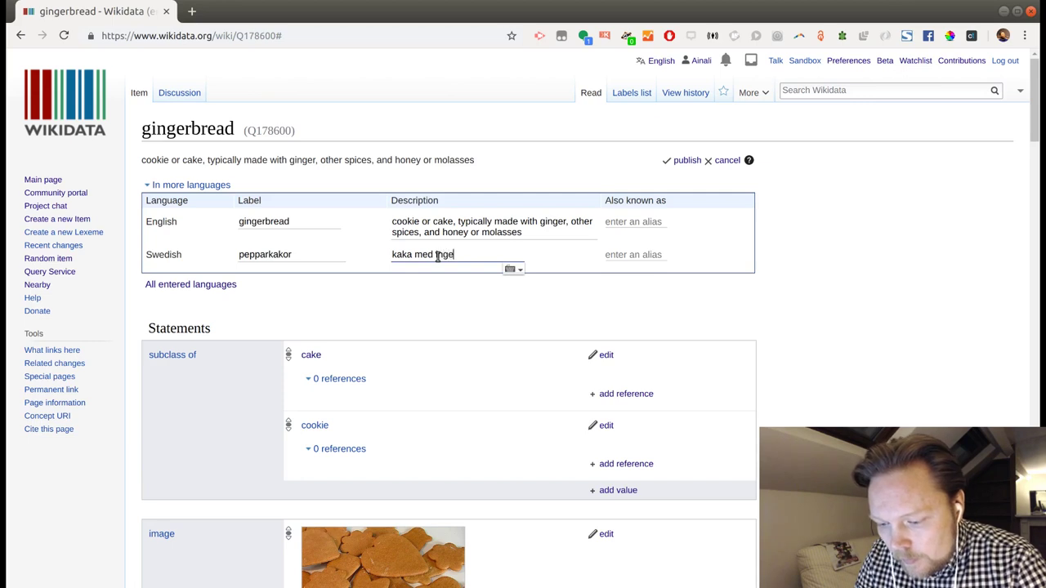
{"action": "type", "text": "fr"}
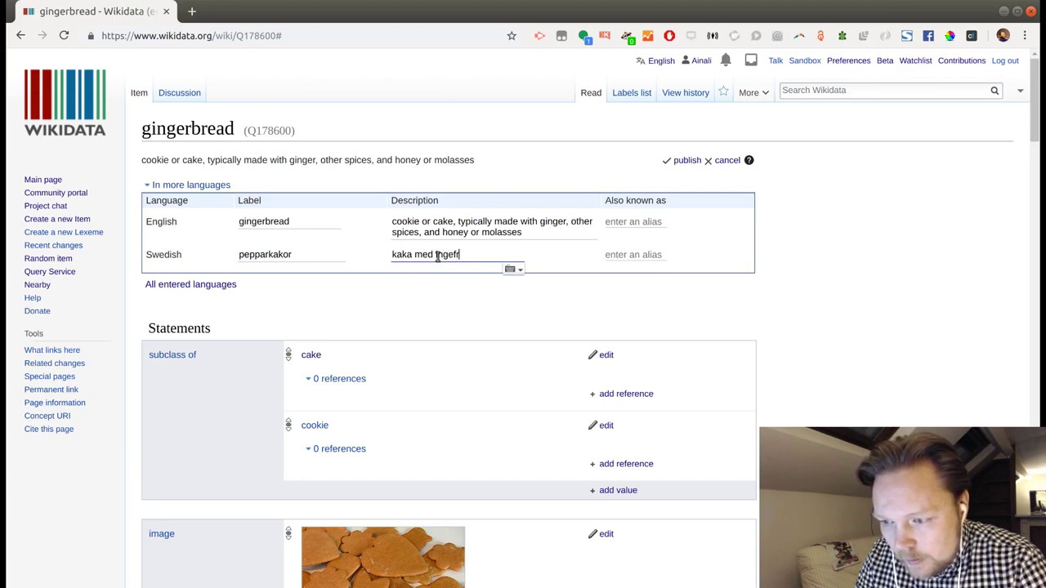
{"action": "key", "text": "BackSpace"}
{"action": "type", "text": "ära "}
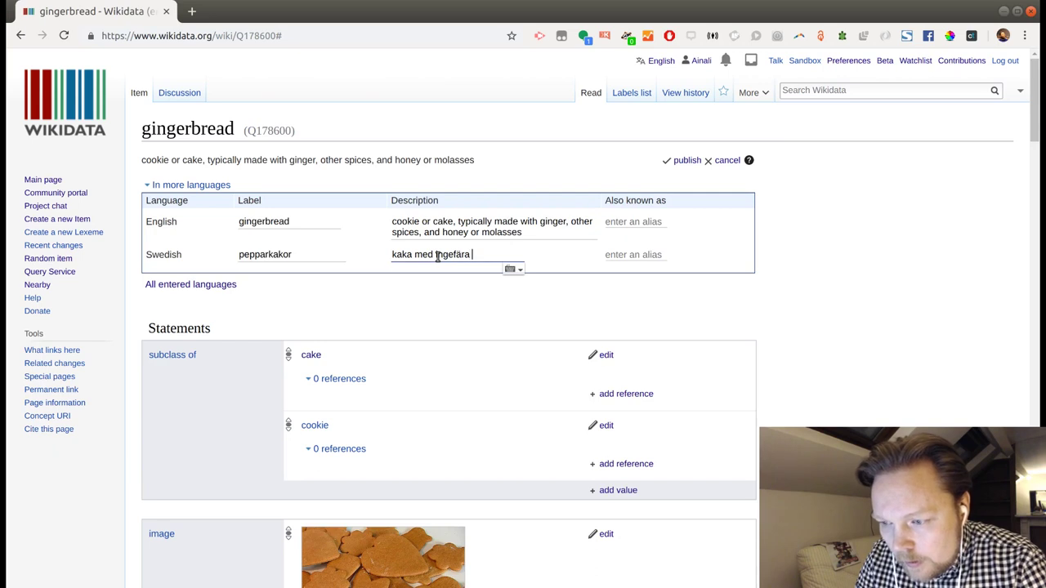
{"action": "type", "text": "och andr"}
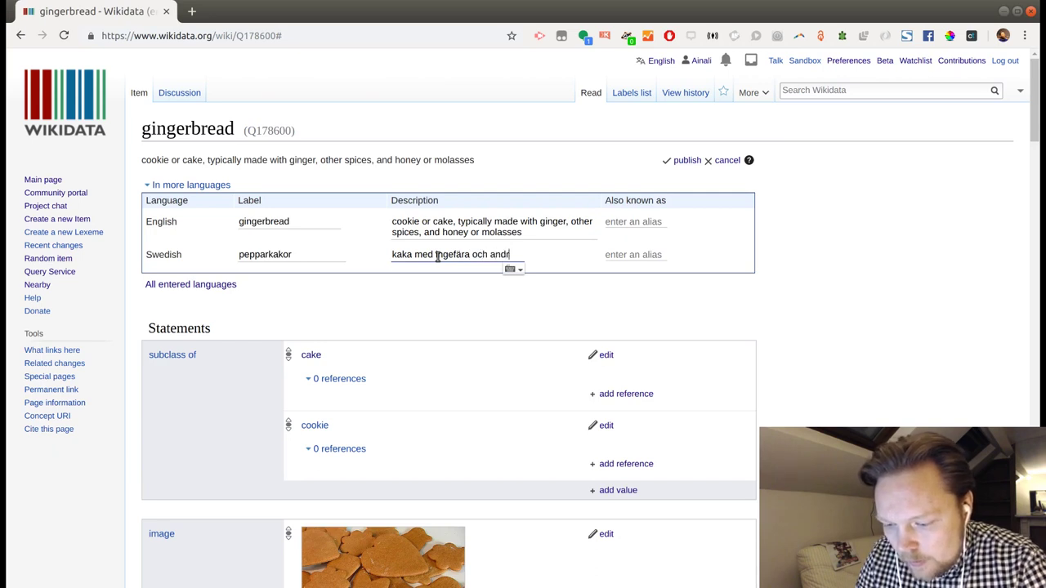
{"action": "type", "text": "a kryddor"}
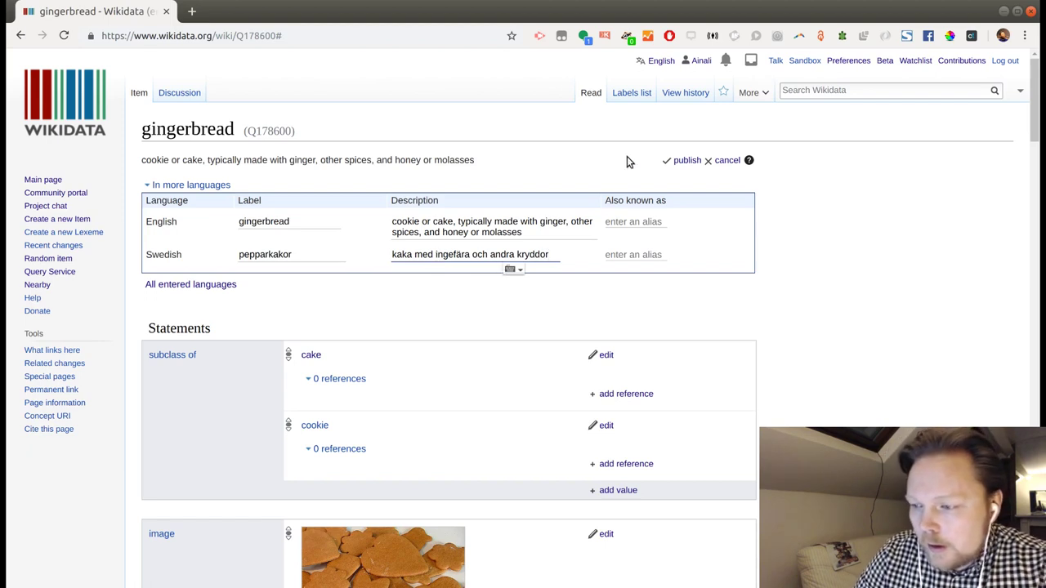
{"action": "left_click", "coordinate": [687, 160]}
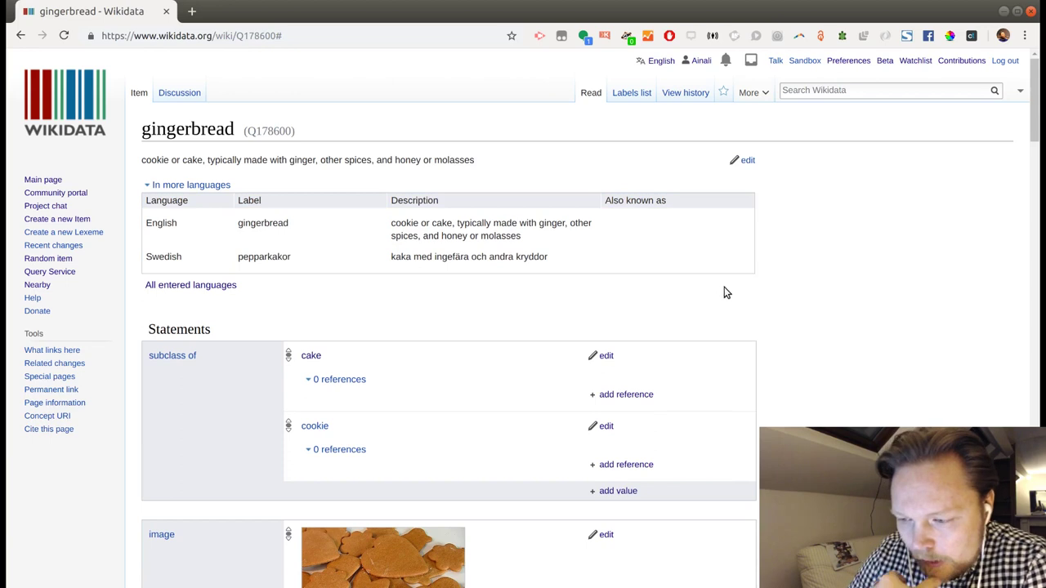
Open the 'ginger bread spice' material-used link in a new tab and switch to it
{"action": "scroll", "coordinate": [776, 288], "scroll_direction": "down", "scroll_amount": 6}
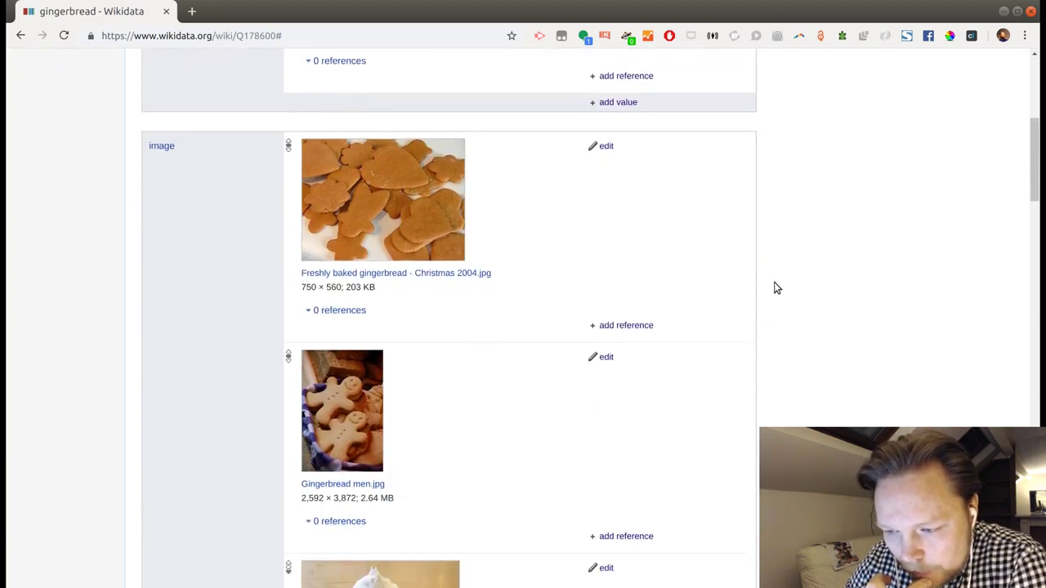
{"action": "scroll", "coordinate": [776, 288], "scroll_direction": "down", "scroll_amount": 6}
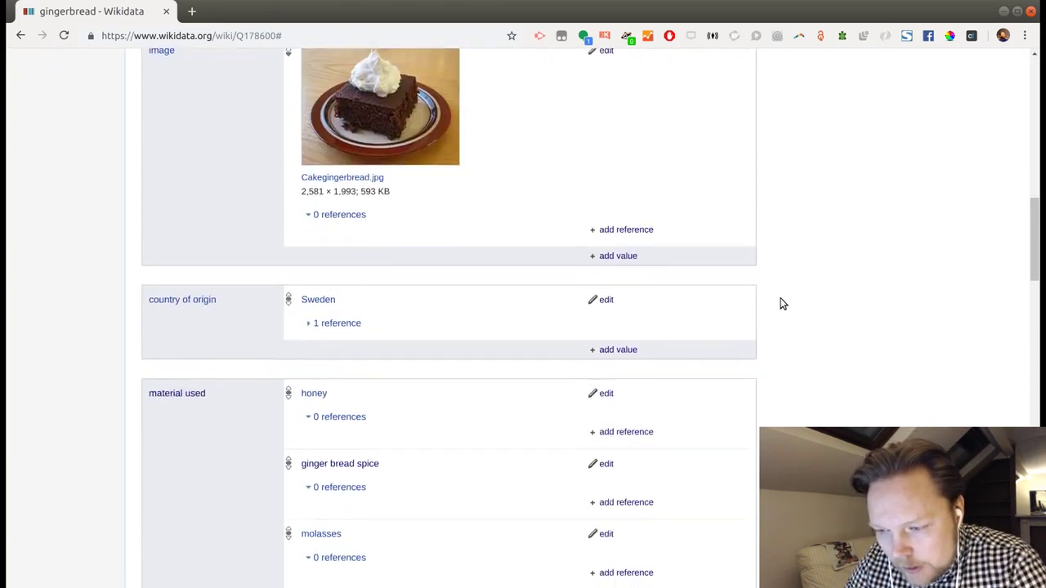
{"action": "scroll", "coordinate": [781, 304], "scroll_direction": "down", "scroll_amount": 3}
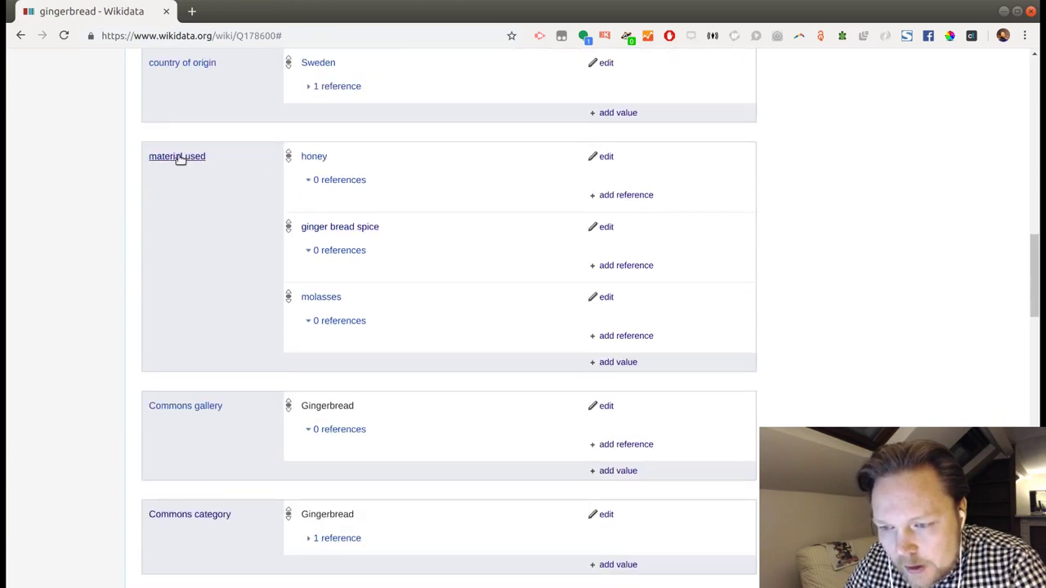
{"action": "middle_click", "coordinate": [351, 229]}
{"action": "key", "text": "ctrl+Tab"}
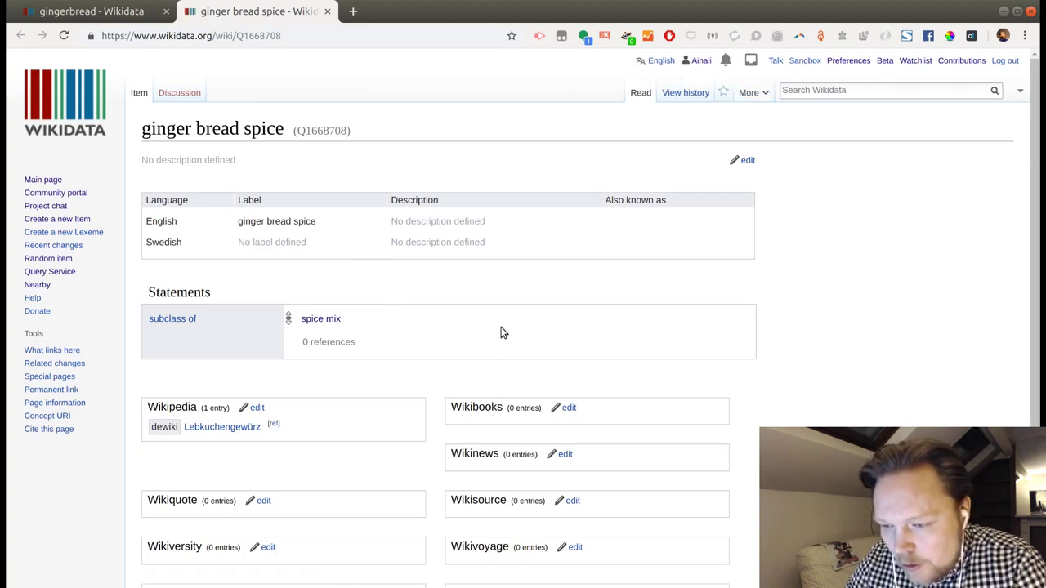
Publish Swedish label 'pepparkakskrydda', a Swedish description, and English description 'spice mix for making ginger bread'
{"action": "left_click", "coordinate": [745, 160]}
{"action": "left_click", "coordinate": [288, 242]}
{"action": "type", "text": "pep"}
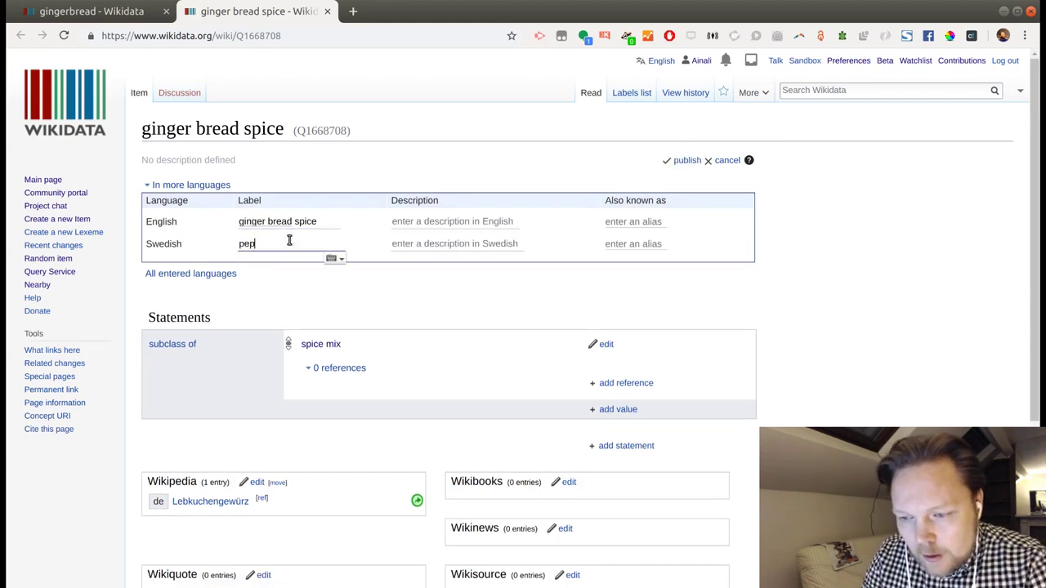
{"action": "type", "text": "pars"}
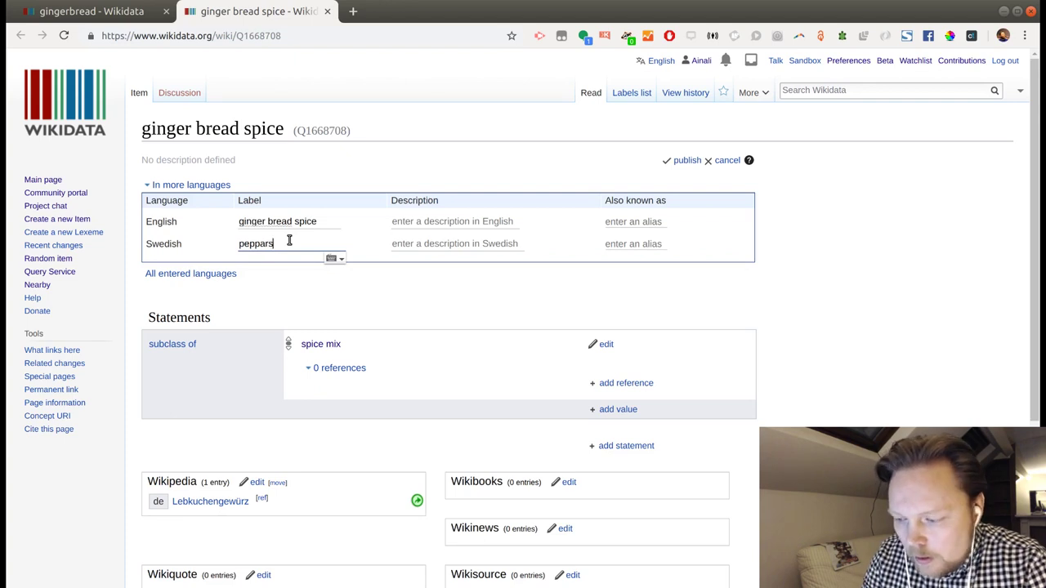
{"action": "key", "text": "BackSpace"}
{"action": "type", "text": "kaks"}
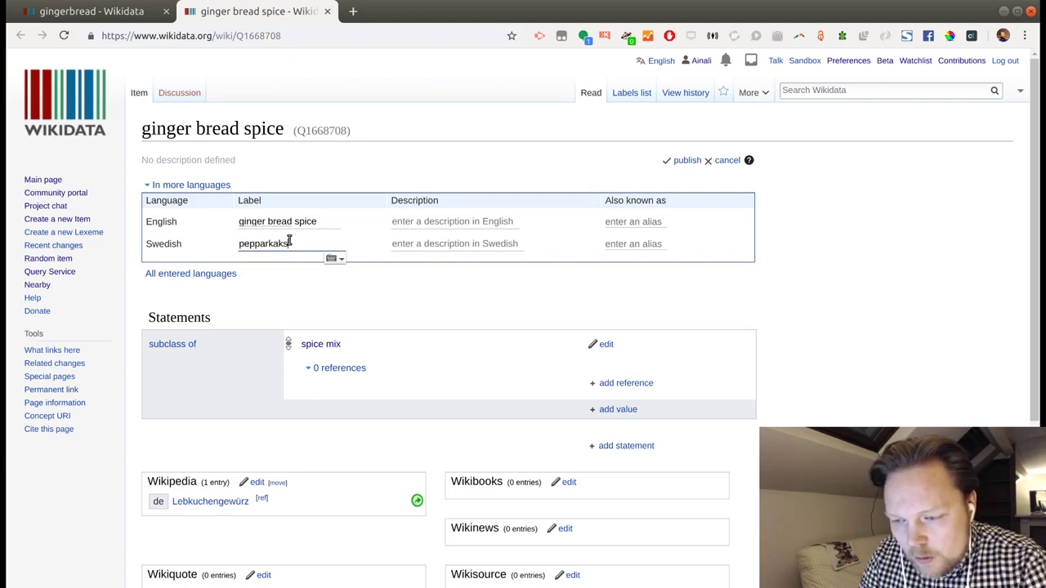
{"action": "type", "text": "krydda"}
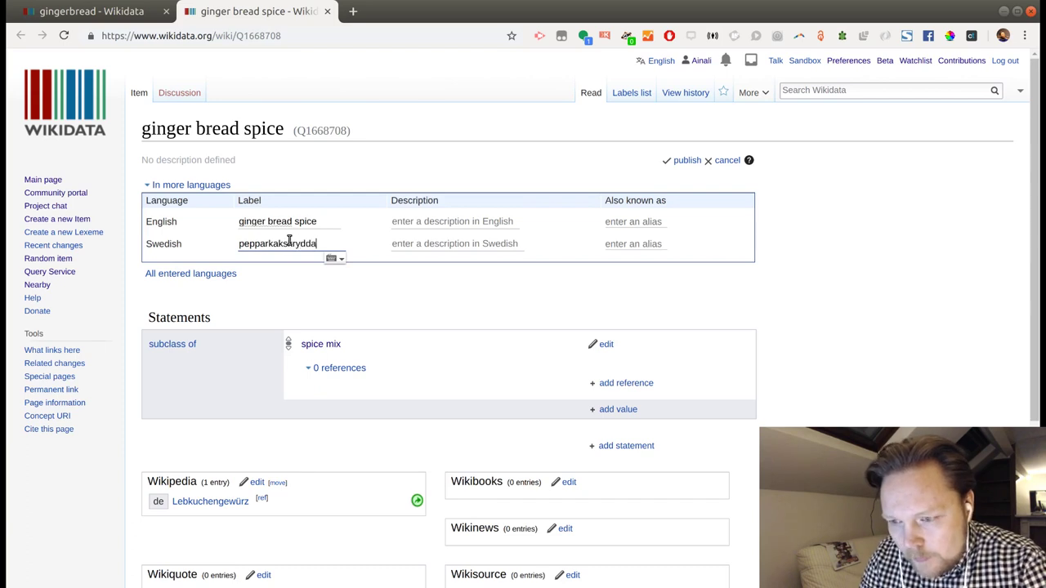
{"action": "left_click", "coordinate": [461, 245]}
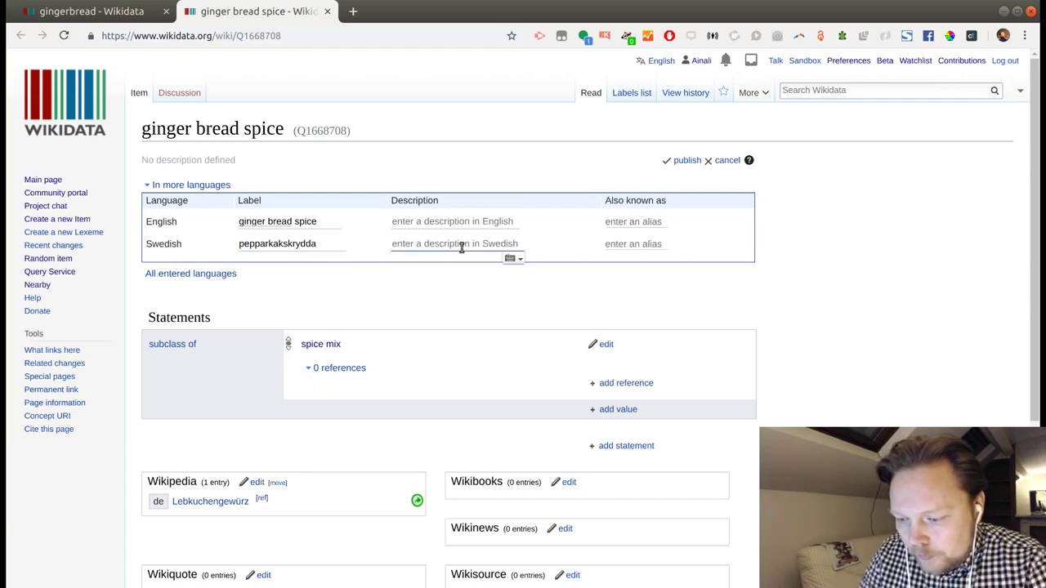
{"action": "type", "text": "kryddbla"}
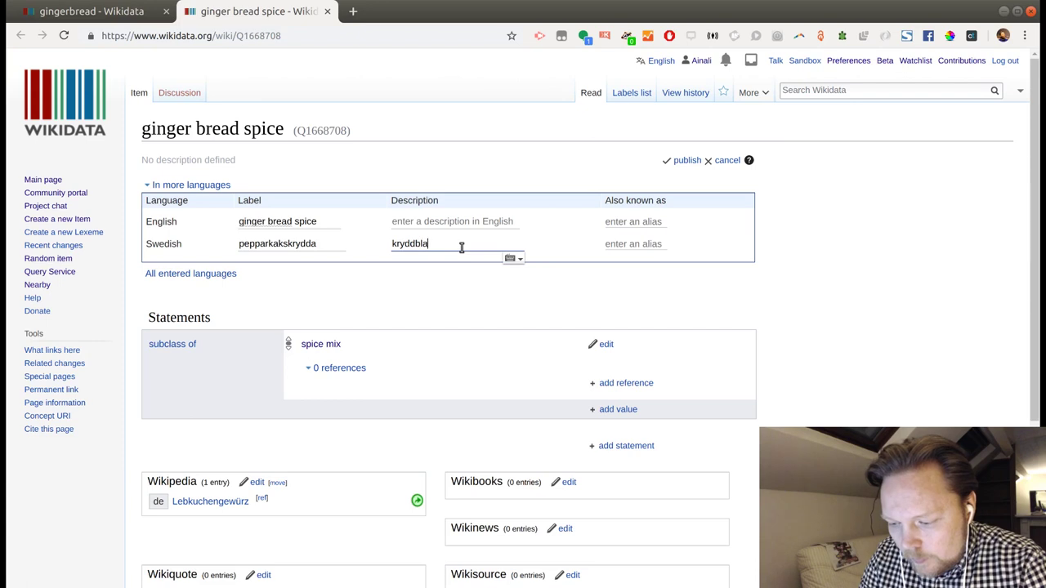
{"action": "type", "text": "ndning"}
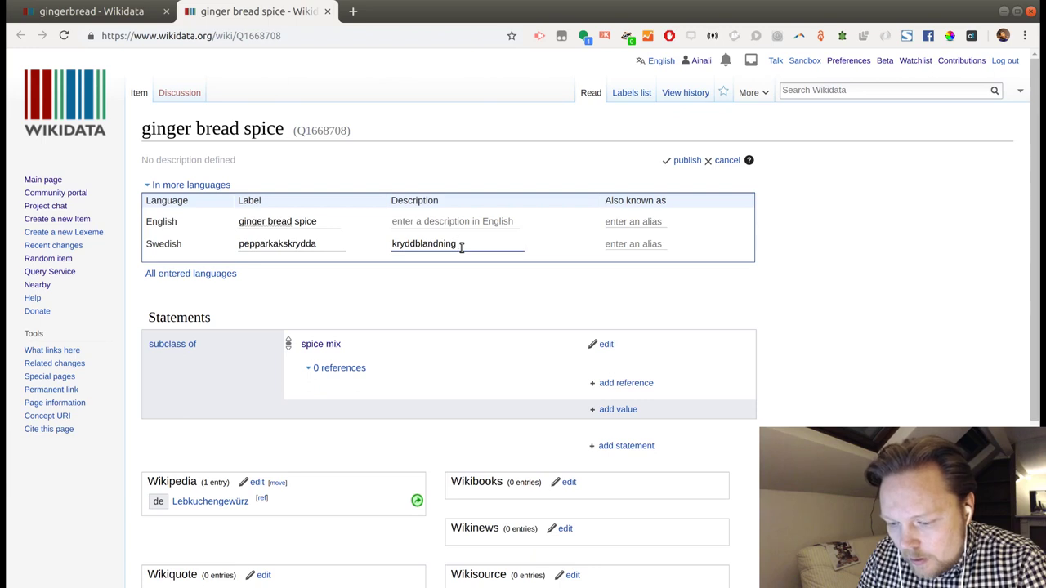
{"action": "type", "text": " fill pe"}
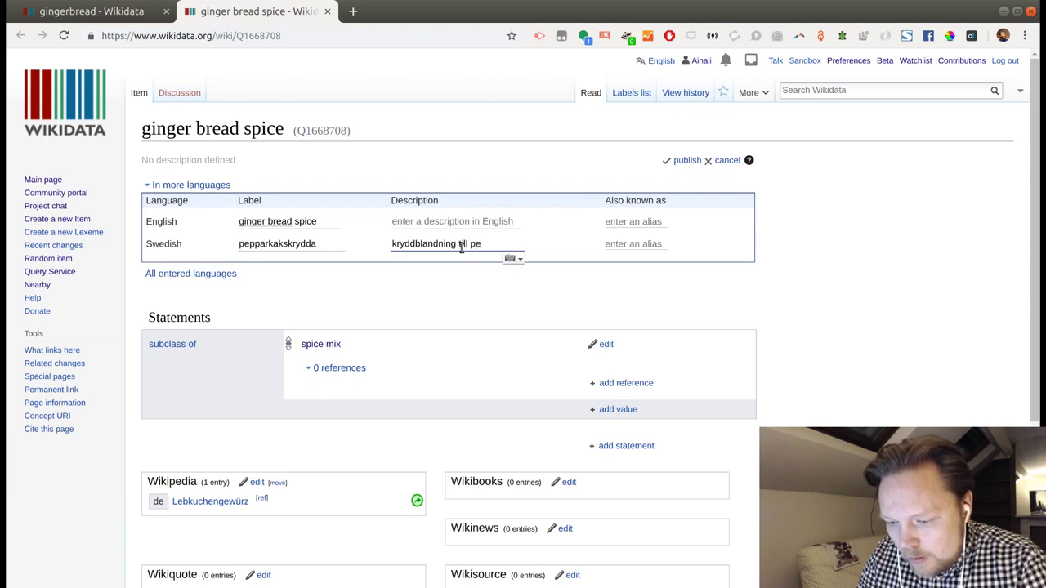
{"action": "type", "text": "pparkakor"}
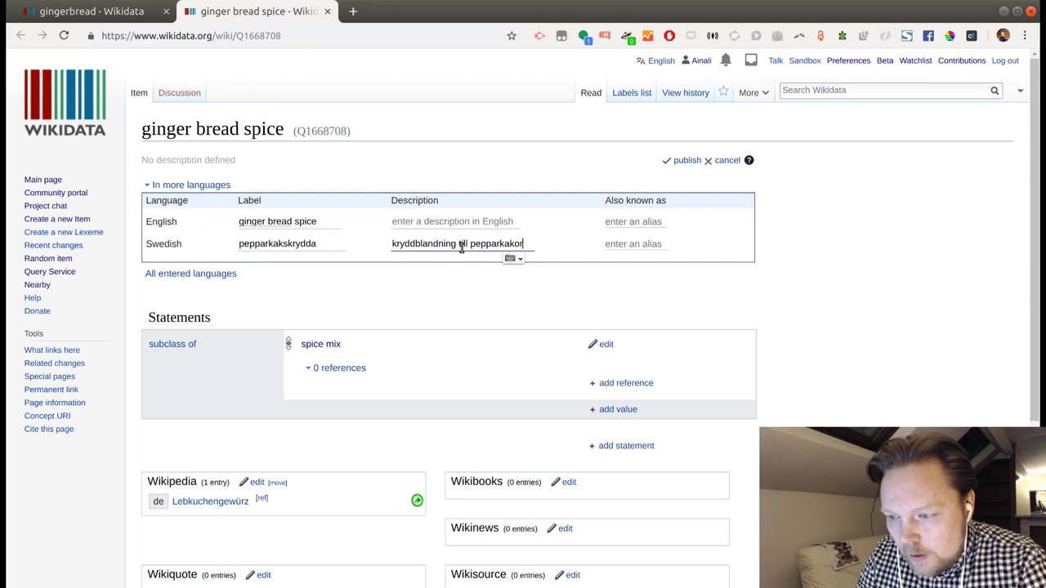
{"action": "left_click", "coordinate": [457, 221]}
{"action": "type", "text": "sp"}
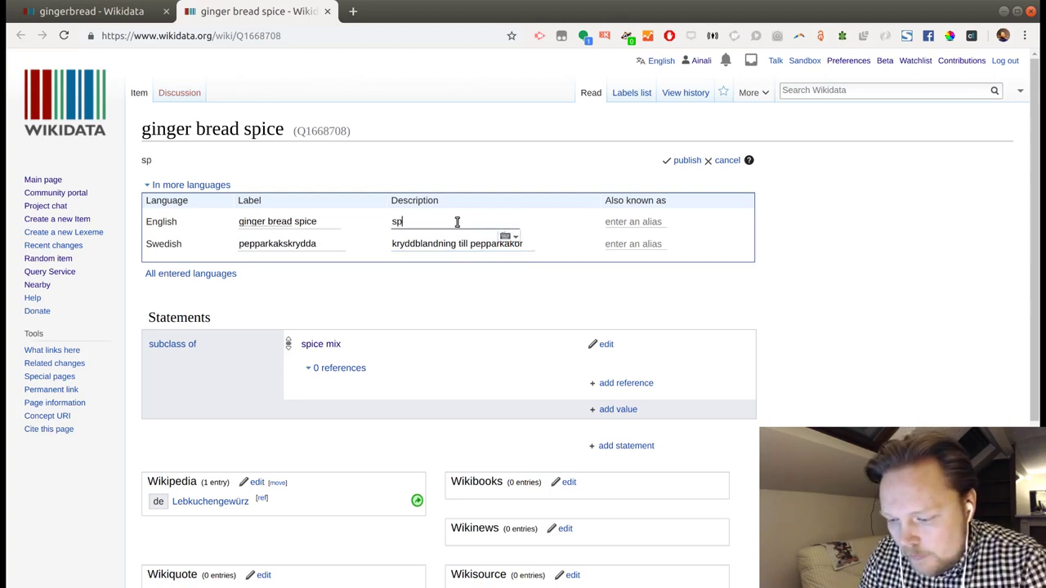
{"action": "type", "text": "ice mix f"}
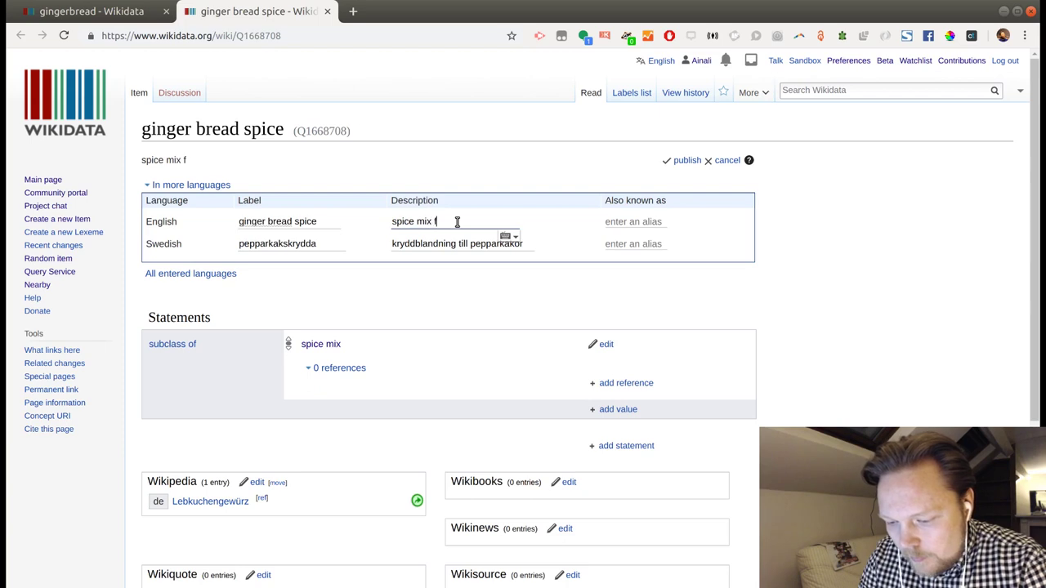
{"action": "type", "text": "or making ginger"}
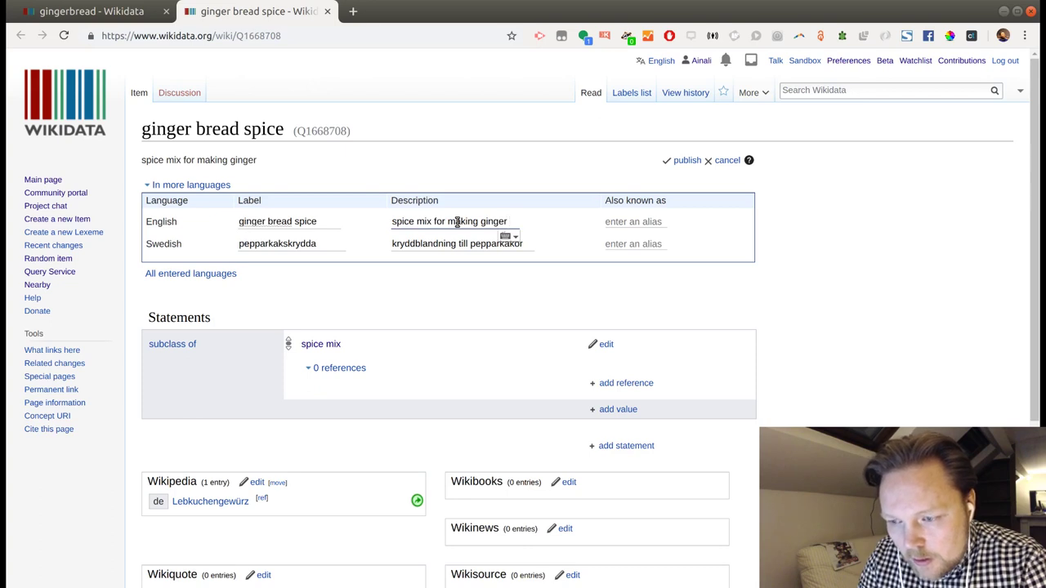
{"action": "type", "text": " bread"}
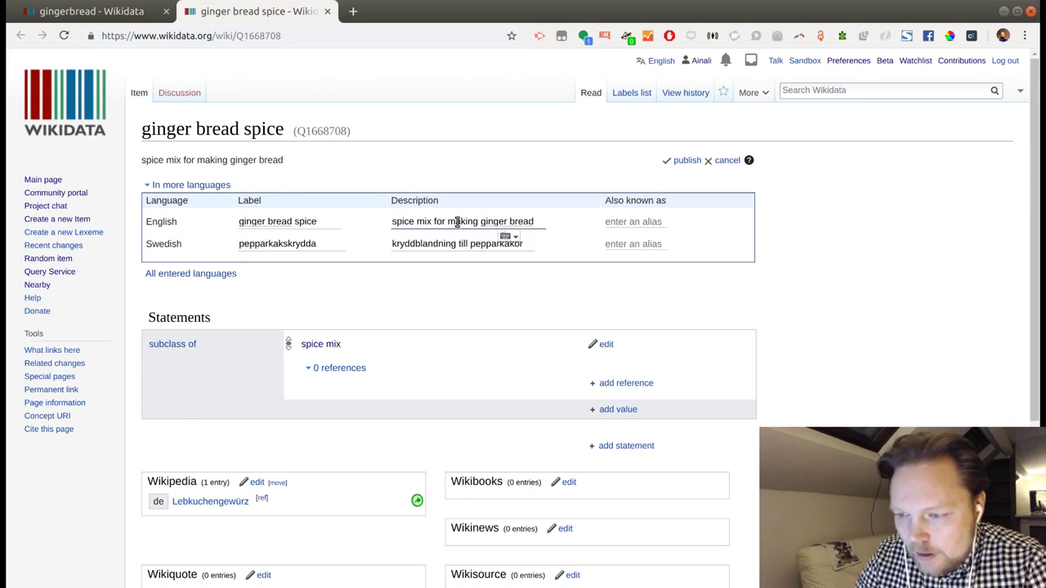
{"action": "left_click", "coordinate": [666, 161]}
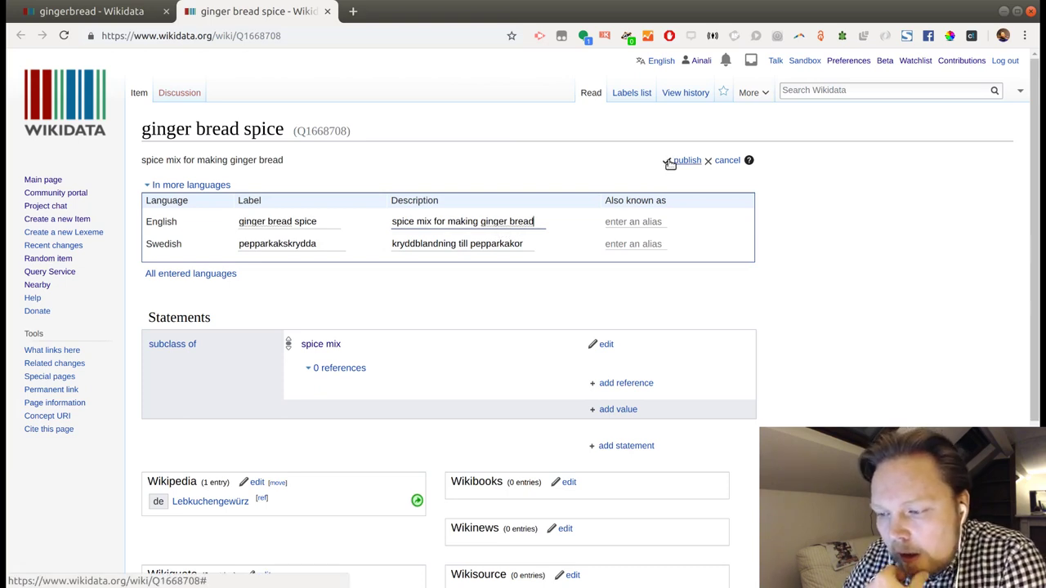
{"action": "left_click", "coordinate": [668, 162]}
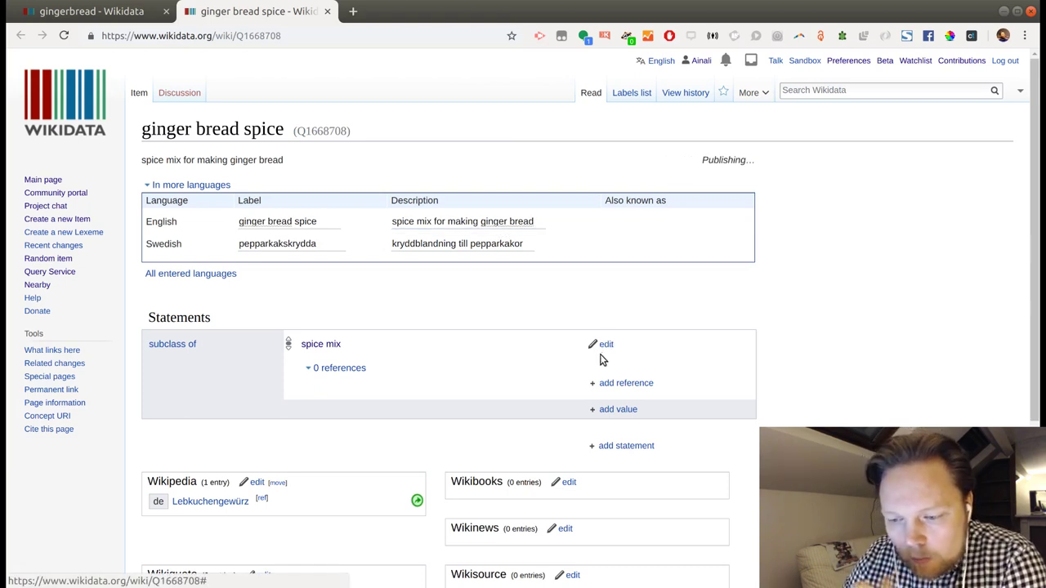
Add a 'material used' statement with the value cinnamon
{"action": "left_click", "coordinate": [619, 447]}
{"action": "scroll", "coordinate": [389, 400], "scroll_direction": "down", "scroll_amount": 1}
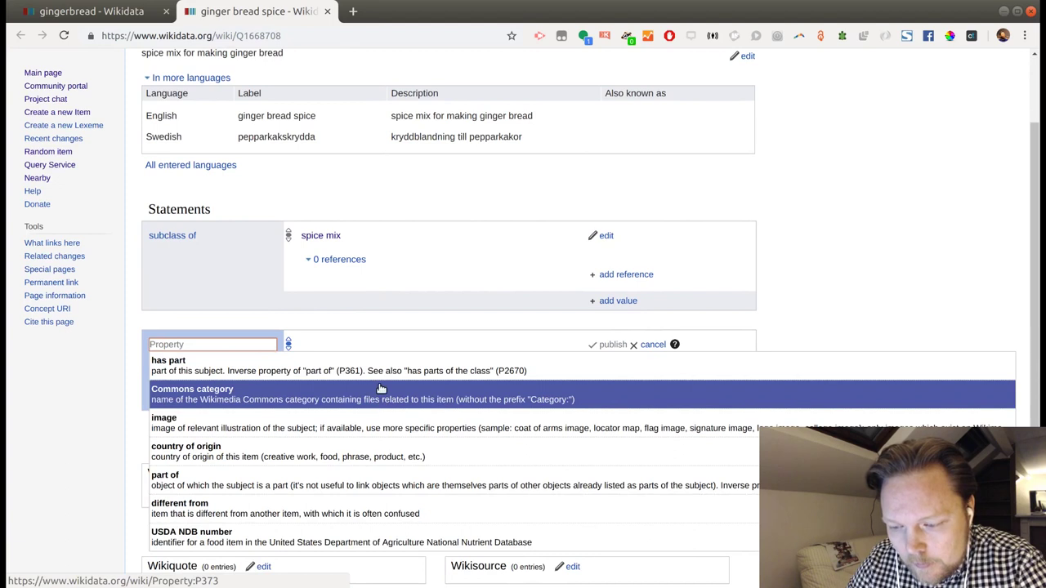
{"action": "type", "text": "mate"}
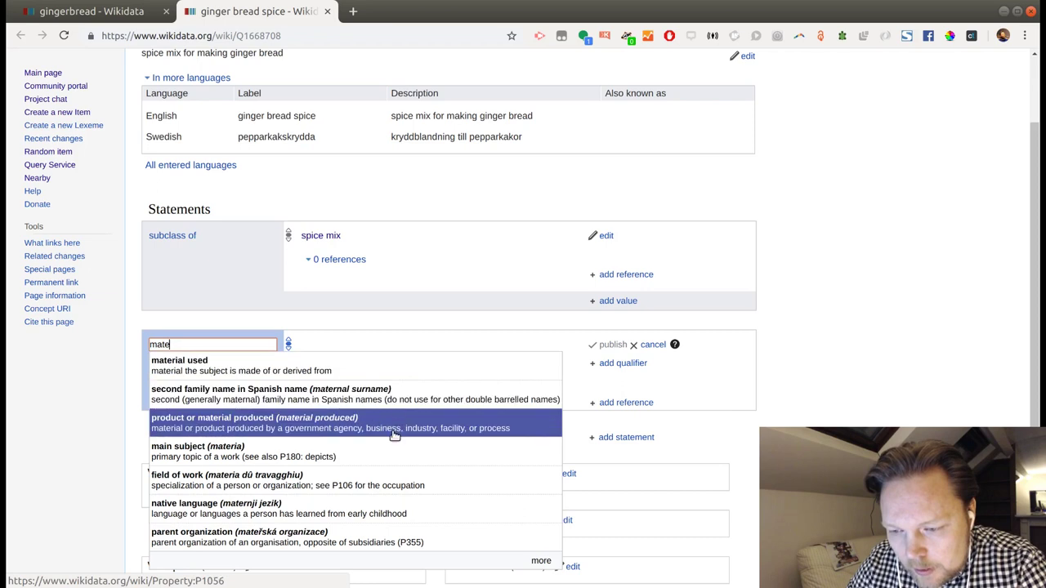
{"action": "left_click", "coordinate": [392, 365]}
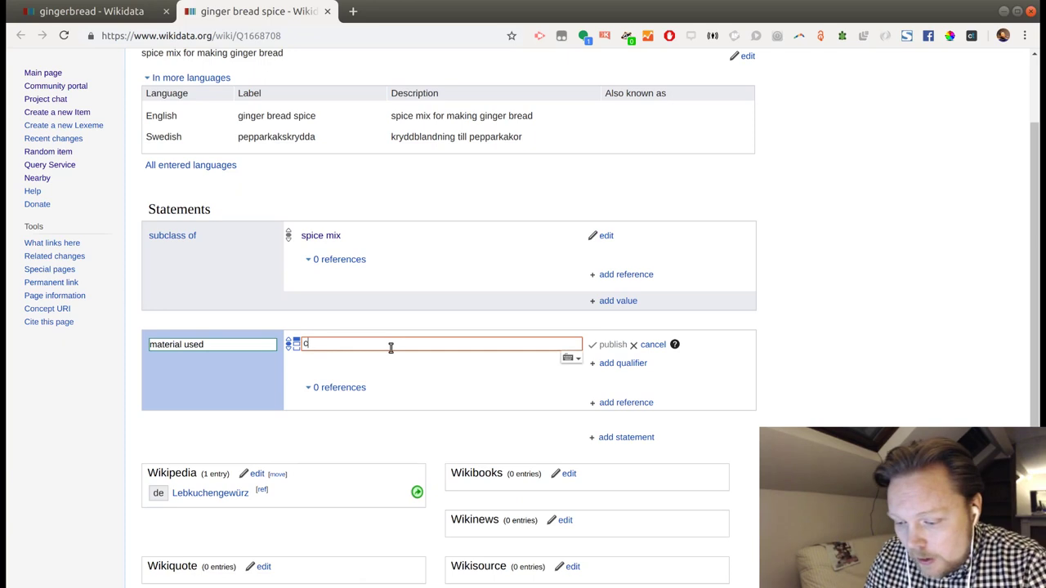
{"action": "type", "text": "innam"}
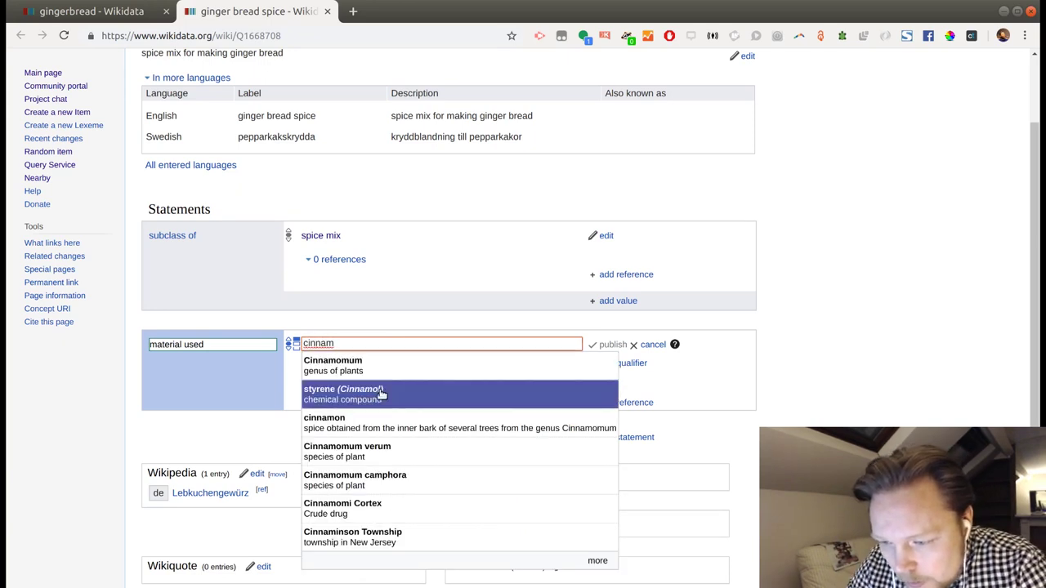
{"action": "left_click", "coordinate": [377, 425]}
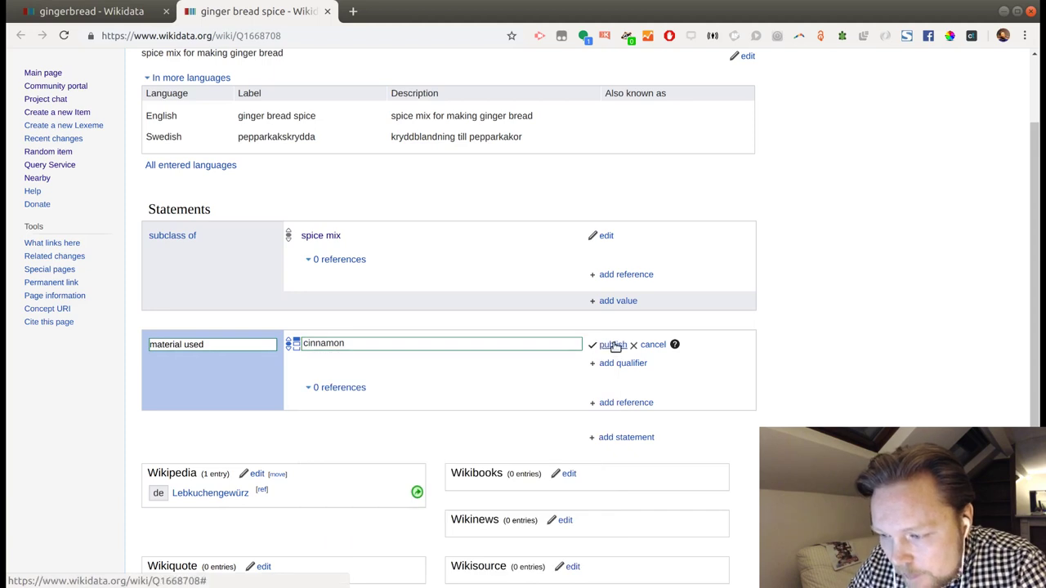
{"action": "left_click", "coordinate": [612, 344]}
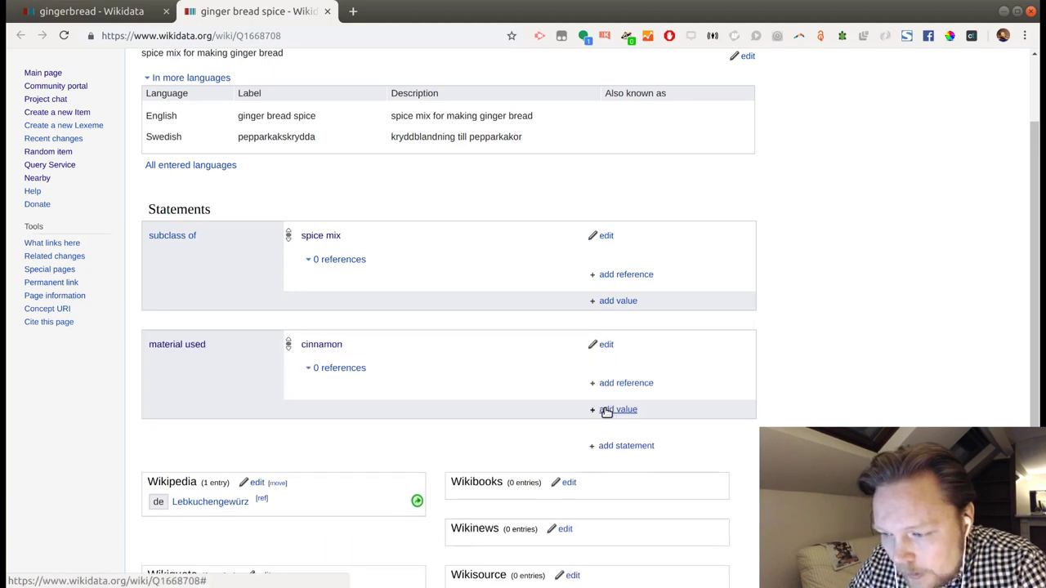
Add the culinary ginger item as a second material used value
{"action": "left_click", "coordinate": [604, 409]}
{"action": "type", "text": "ginger"}
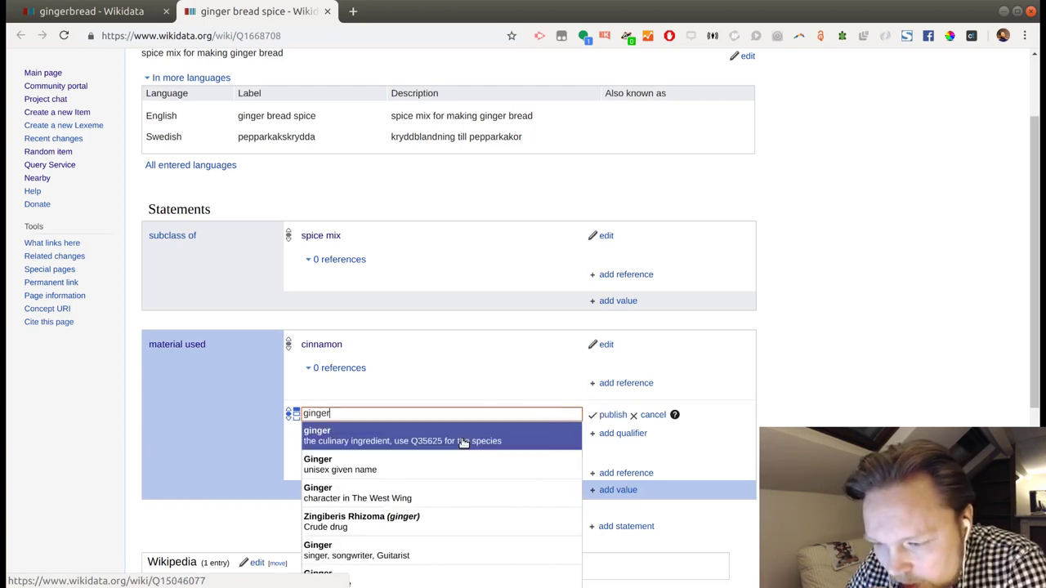
{"action": "left_click", "coordinate": [429, 444]}
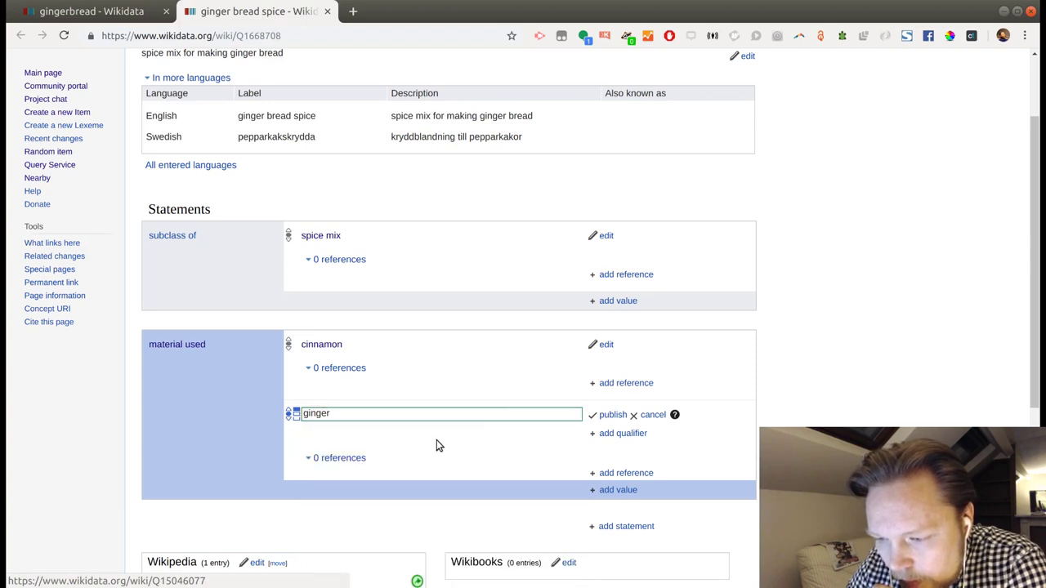
{"action": "left_click", "coordinate": [611, 415]}
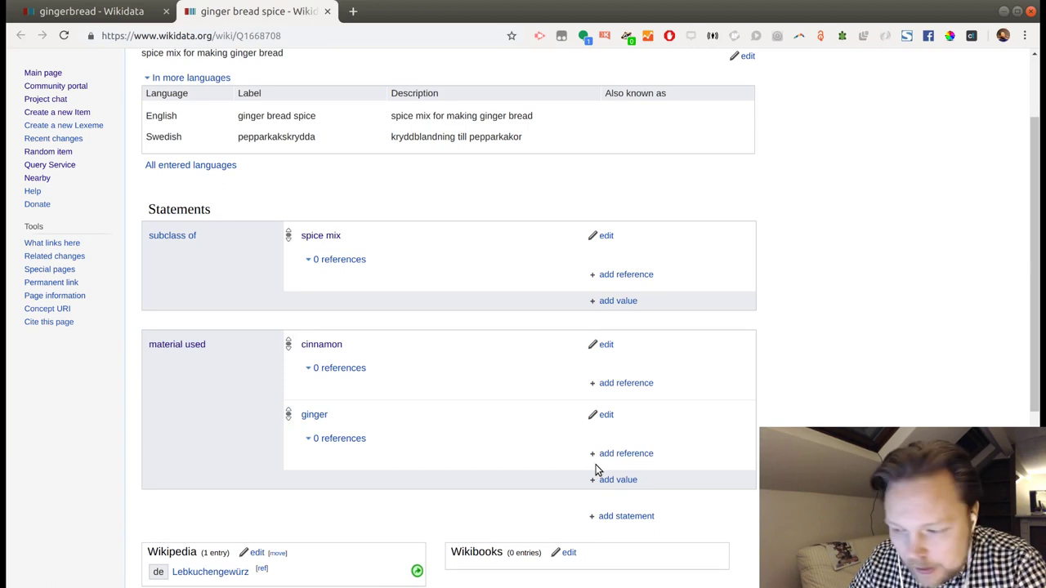
Add cardamom as a third material used value and open the cardamom item in a new tab
{"action": "left_click", "coordinate": [603, 481]}
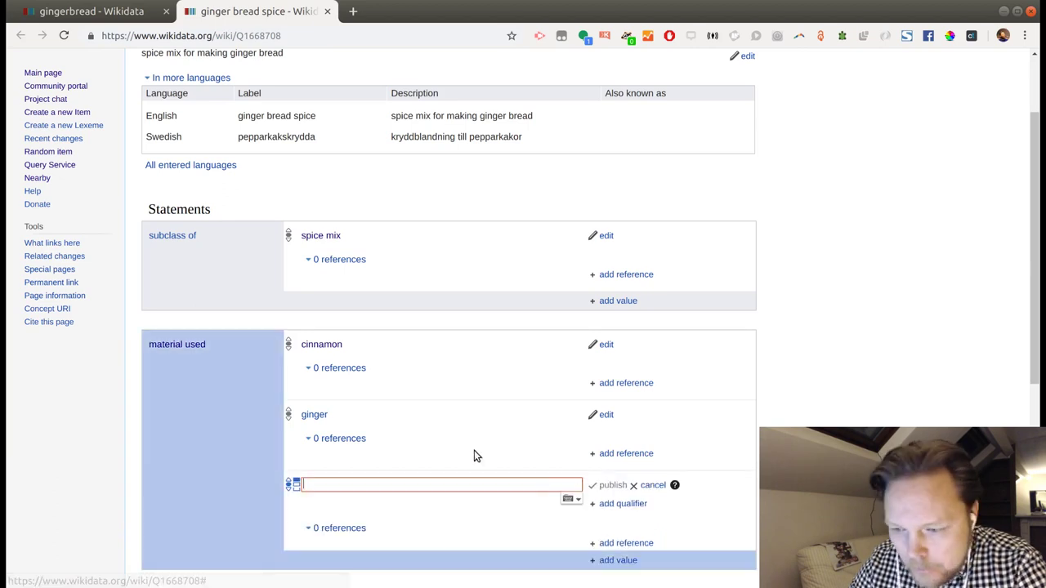
{"action": "scroll", "coordinate": [467, 434], "scroll_direction": "down", "scroll_amount": 2}
{"action": "type", "text": "kardemmum"}
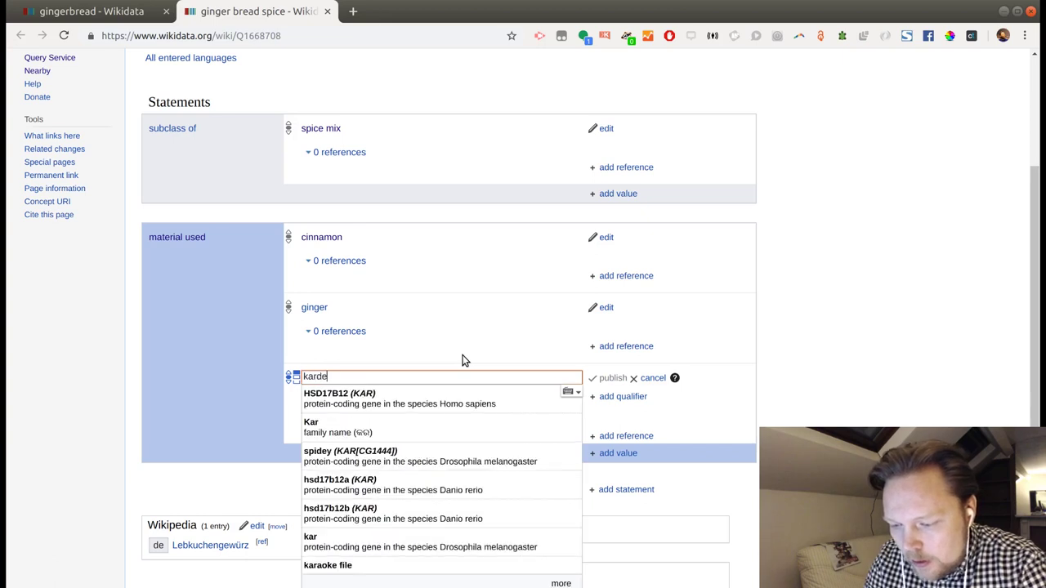
{"action": "key", "text": "BackSpace"}
{"action": "key", "text": "BackSpace"}
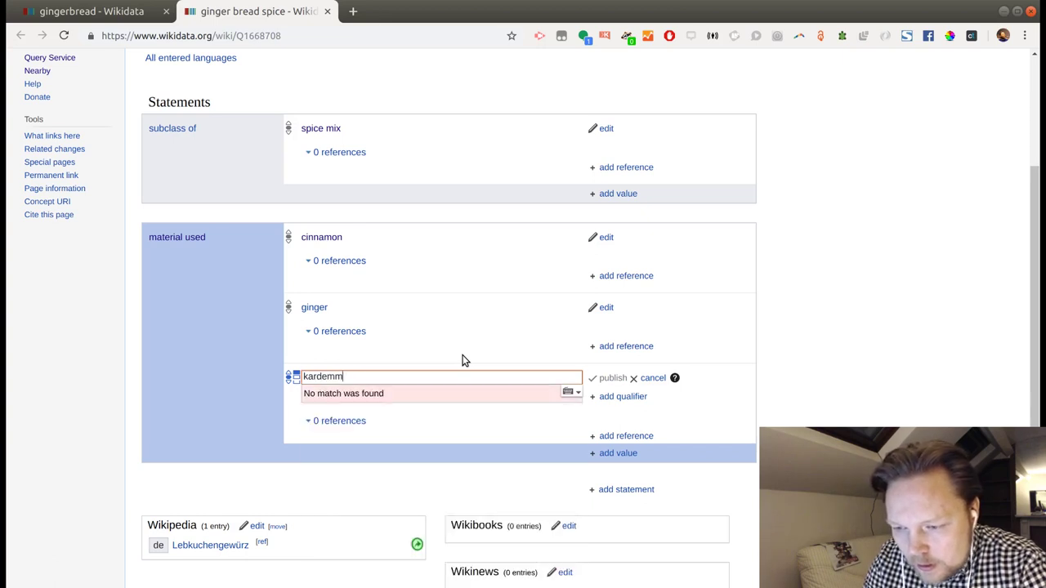
{"action": "key", "text": "BackSpace"}
{"action": "type", "text": "u"}
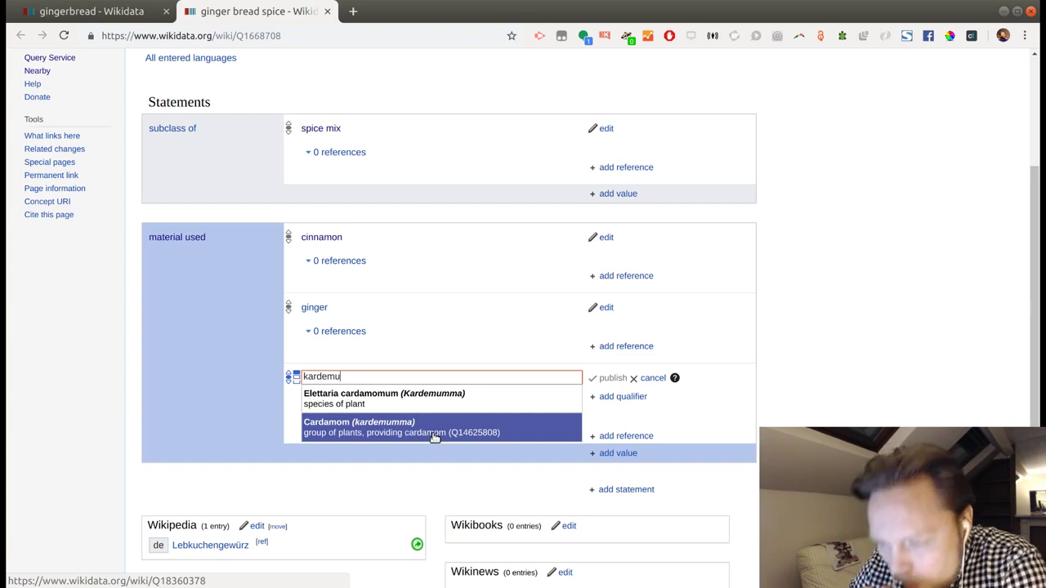
{"action": "key", "text": "BackSpace"}
{"action": "key", "text": "BackSpace"}
{"action": "key", "text": "BackSpace"}
{"action": "key", "text": "BackSpace"}
{"action": "key", "text": "BackSpace"}
{"action": "key", "text": "BackSpace"}
{"action": "key", "text": "BackSpace"}
{"action": "type", "text": "cardam"}
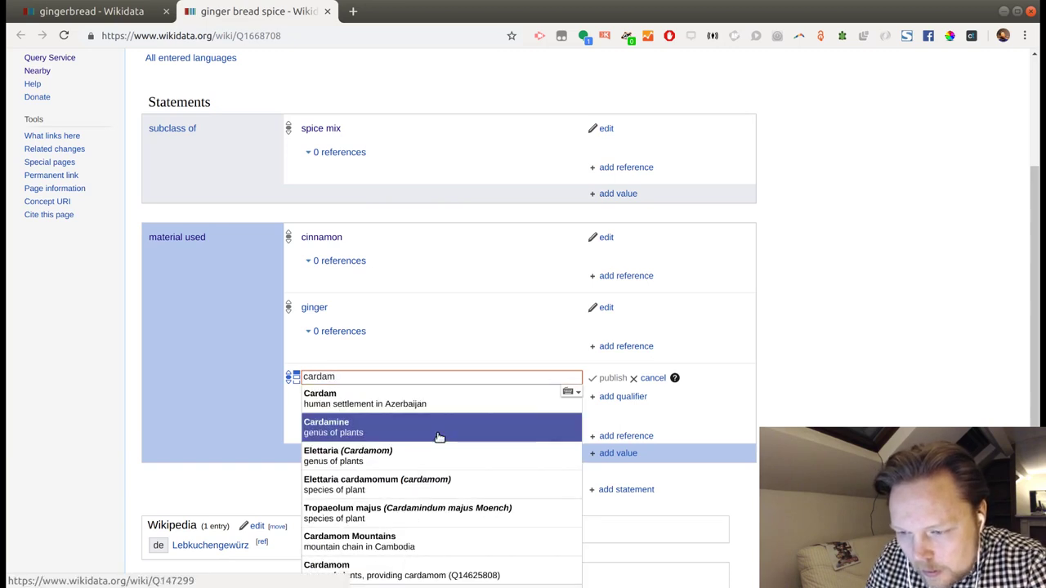
{"action": "type", "text": "o"}
{"action": "key", "text": "ctrl+a"}
{"action": "type", "text": "m"}
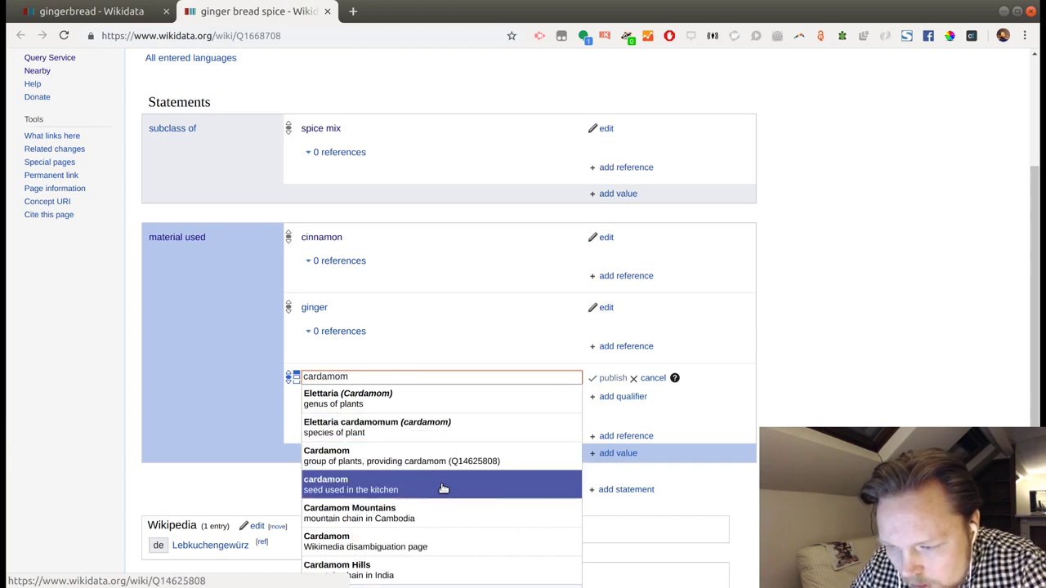
{"action": "left_click", "coordinate": [358, 489]}
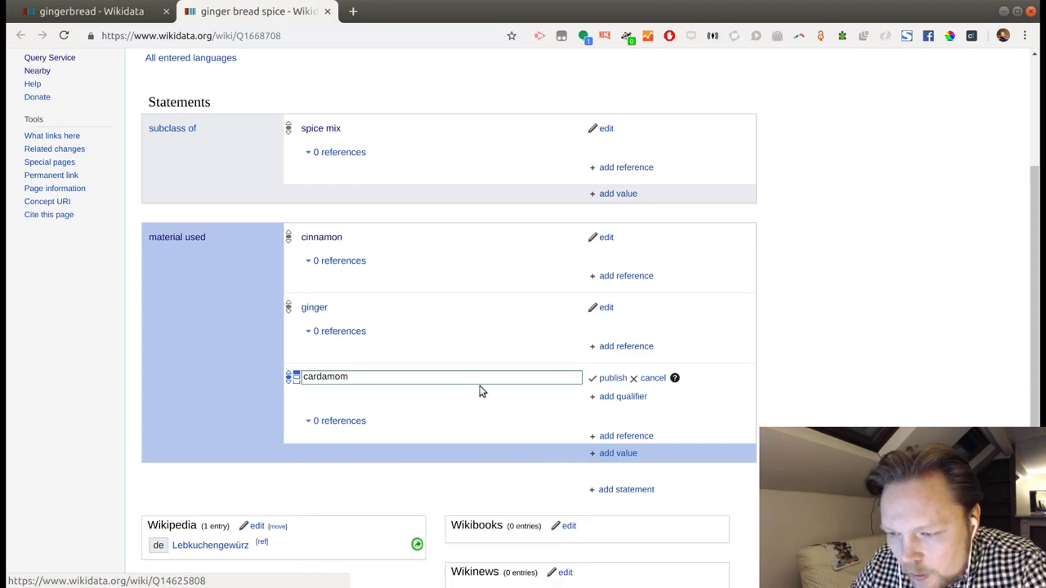
{"action": "left_click", "coordinate": [621, 381]}
{"action": "middle_click", "coordinate": [326, 378]}
On the cardamom item, publish Swedish label 'kardemumma' and Swedish description 'krydda'
{"action": "key", "text": "ctrl+Tab"}
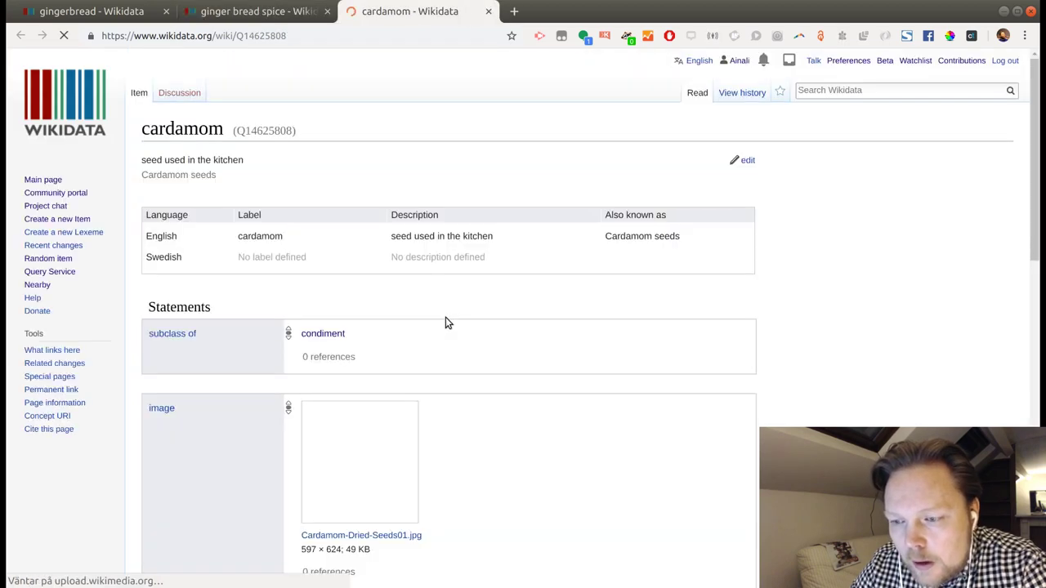
{"action": "left_click", "coordinate": [732, 174]}
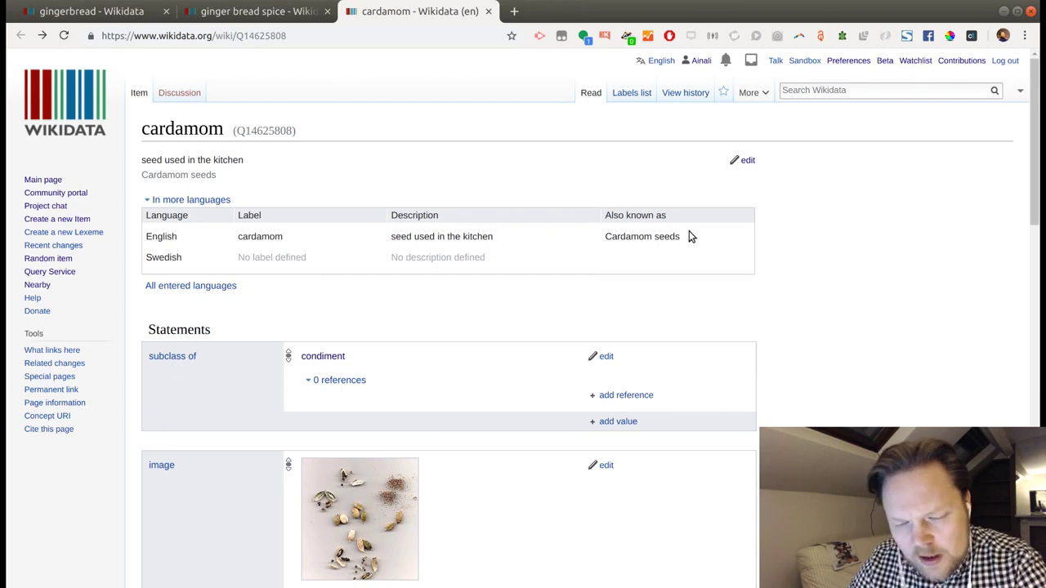
{"action": "left_click", "coordinate": [745, 160]}
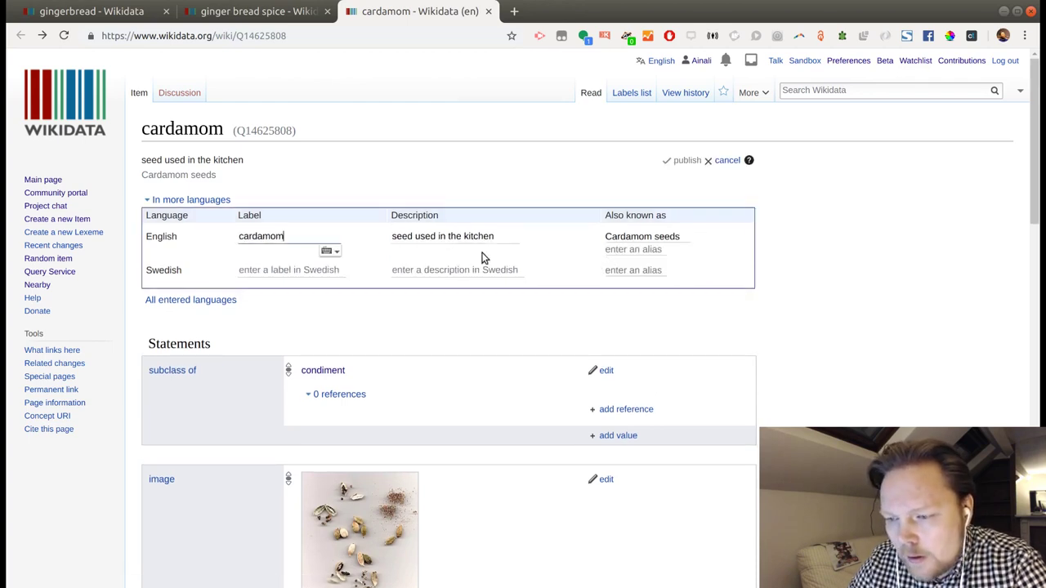
{"action": "left_click", "coordinate": [287, 269]}
{"action": "type", "text": "kardemu"}
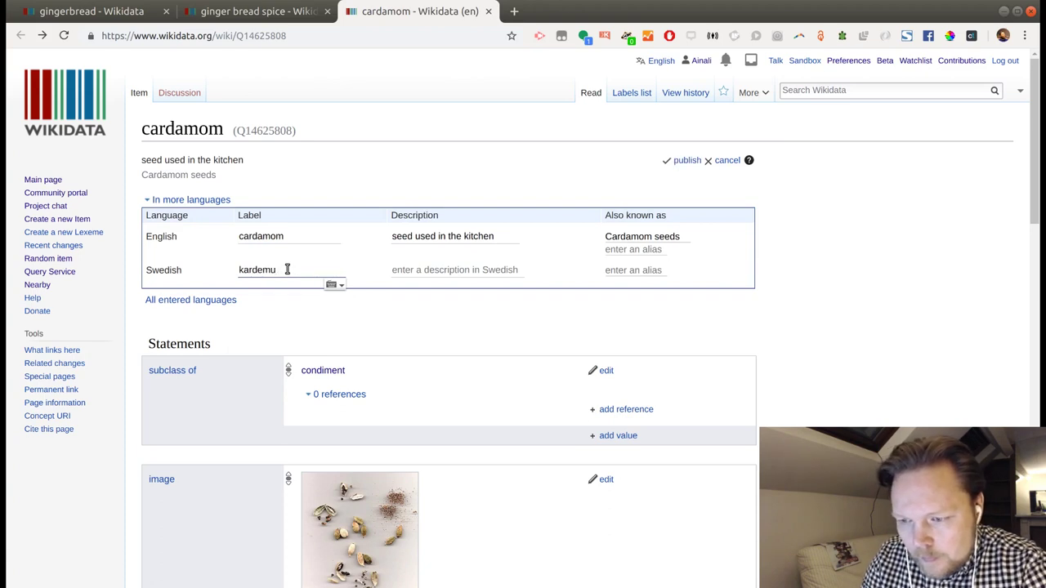
{"action": "type", "text": "mma"}
{"action": "key", "text": "Tab"}
{"action": "type", "text": "krydda"}
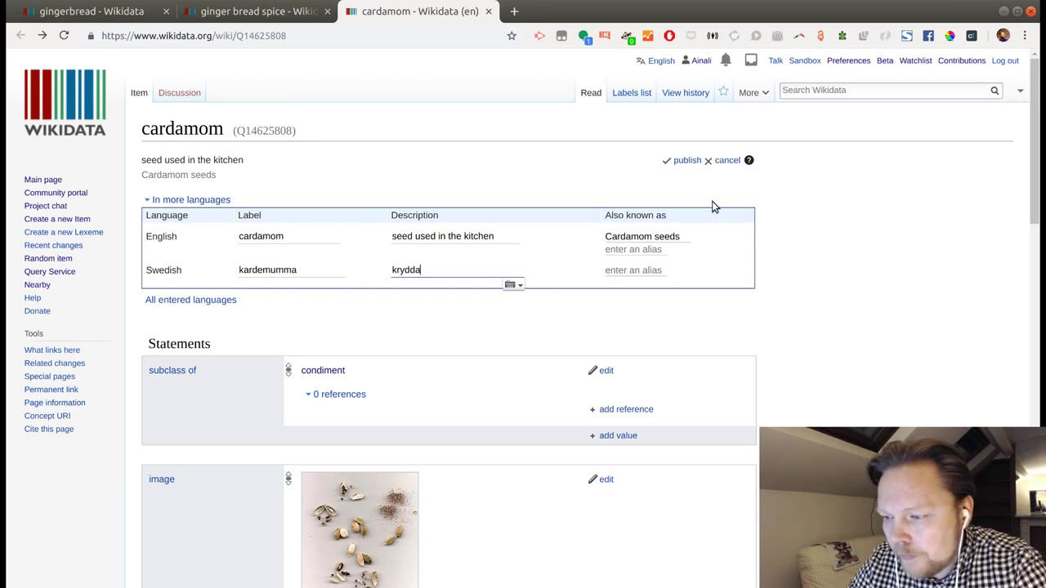
{"action": "left_click", "coordinate": [694, 162]}
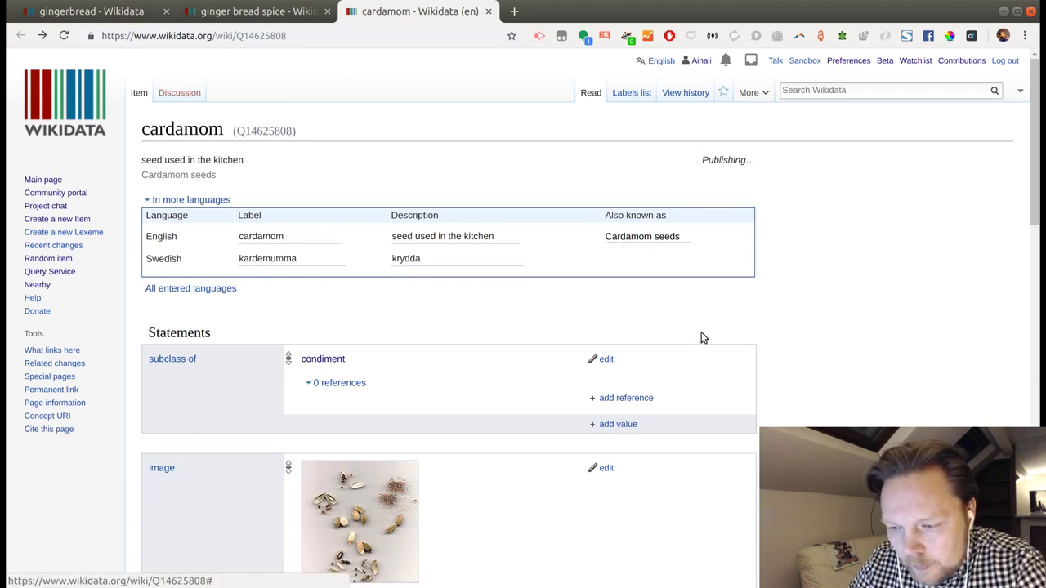
{"action": "scroll", "coordinate": [831, 363], "scroll_direction": "down", "scroll_amount": 5}
{"action": "scroll", "coordinate": [830, 361], "scroll_direction": "up", "scroll_amount": 6}
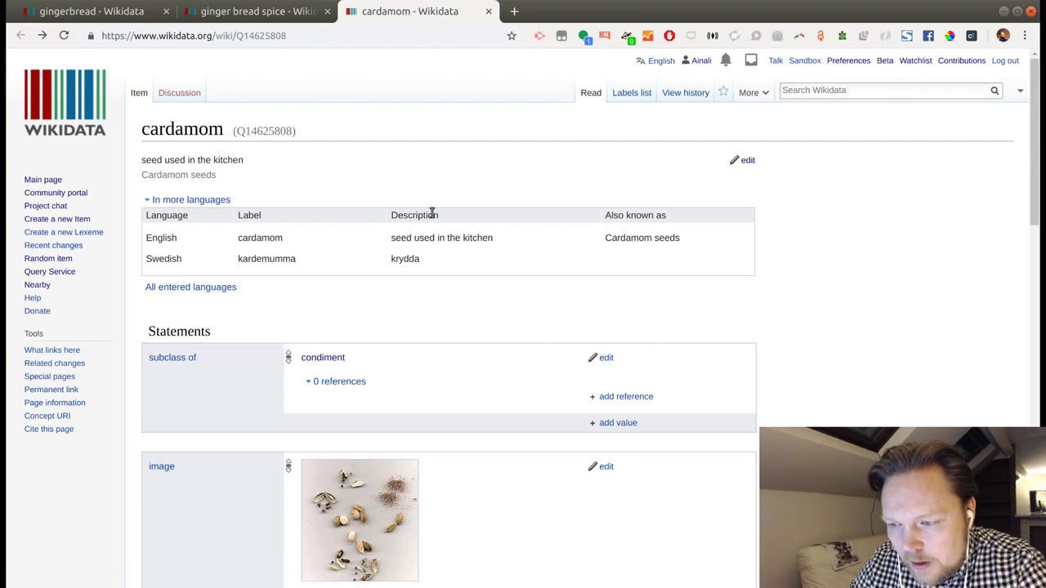
{"action": "scroll", "coordinate": [445, 329], "scroll_direction": "down", "scroll_amount": 4}
{"action": "scroll", "coordinate": [446, 333], "scroll_direction": "down", "scroll_amount": 3}
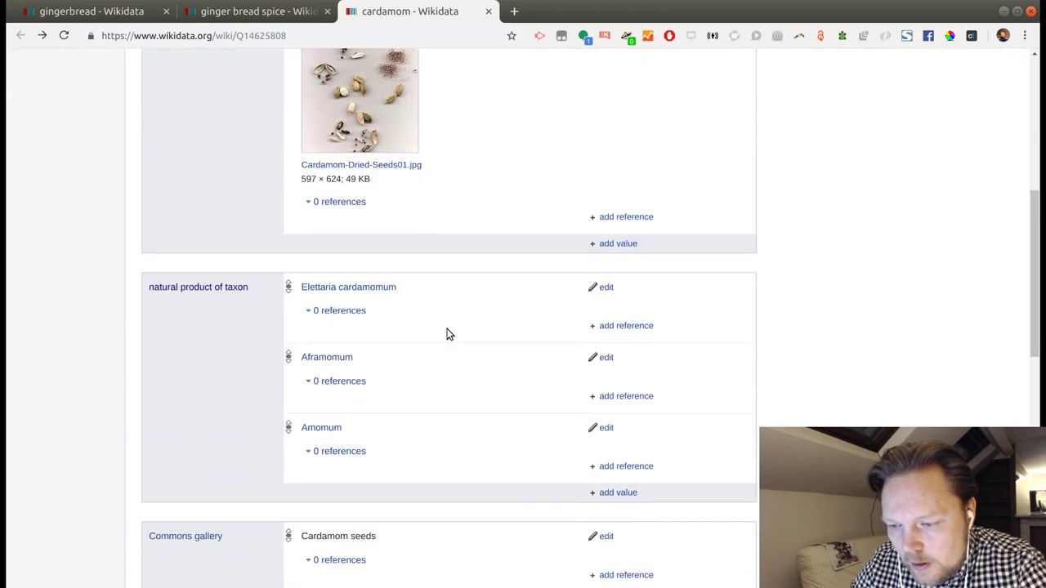
{"action": "scroll", "coordinate": [448, 331], "scroll_direction": "down", "scroll_amount": 2}
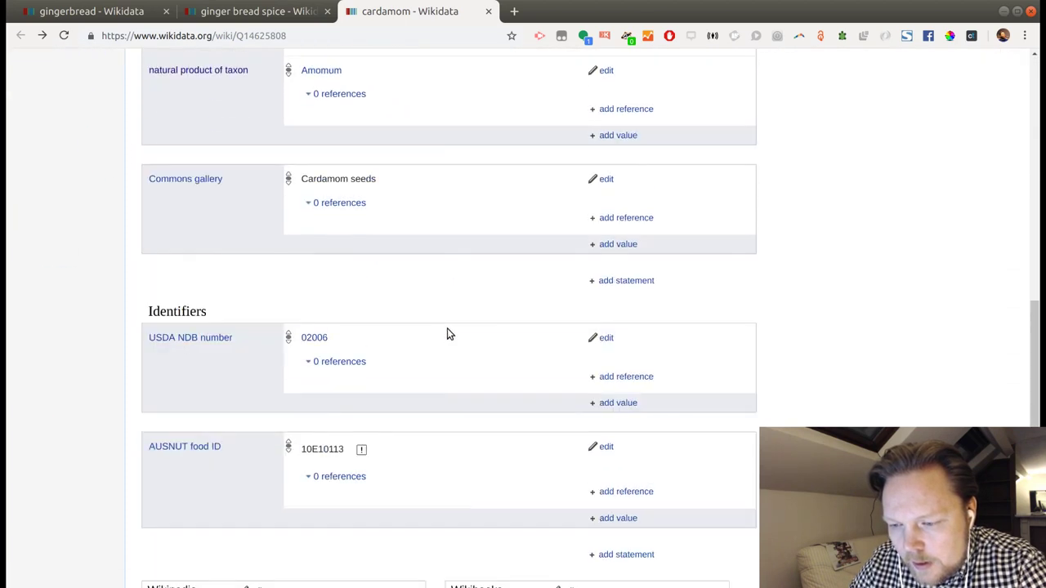
{"action": "scroll", "coordinate": [482, 163], "scroll_direction": "up", "scroll_amount": 3}
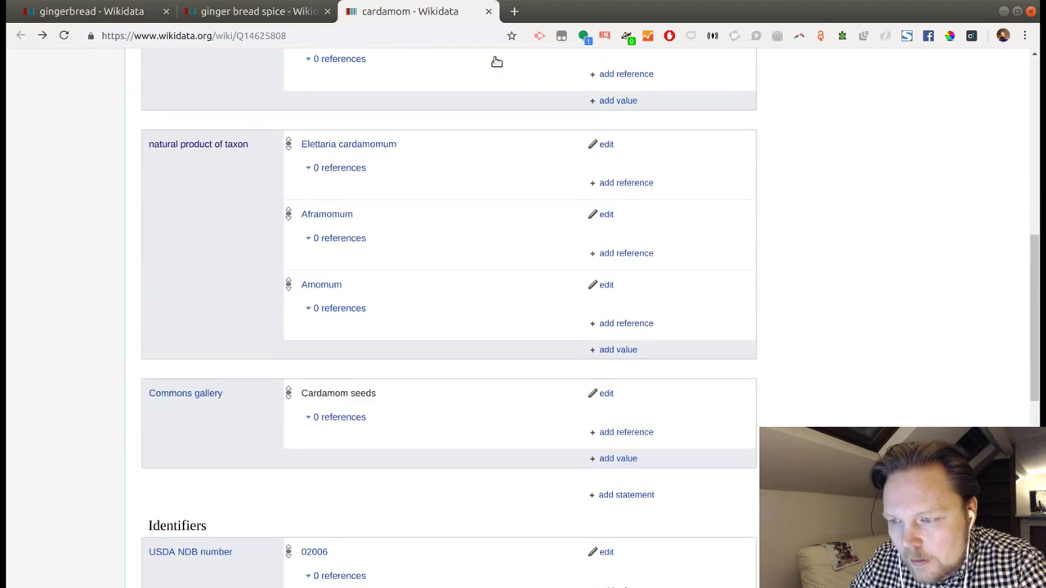
Close the cardamom tab to return to ginger bread spice
{"action": "left_click", "coordinate": [489, 12]}
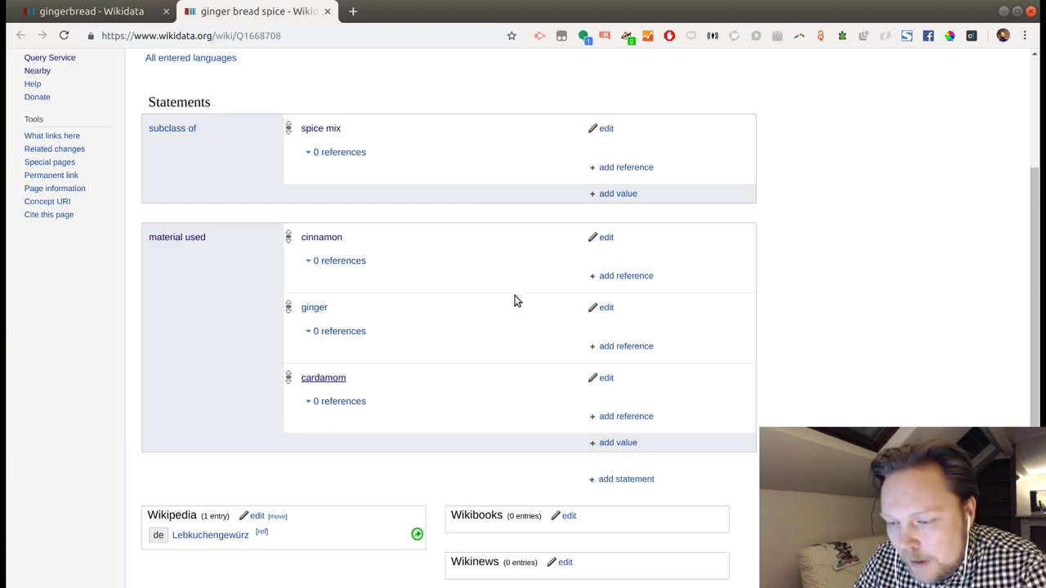
{"action": "left_click", "coordinate": [609, 443]}
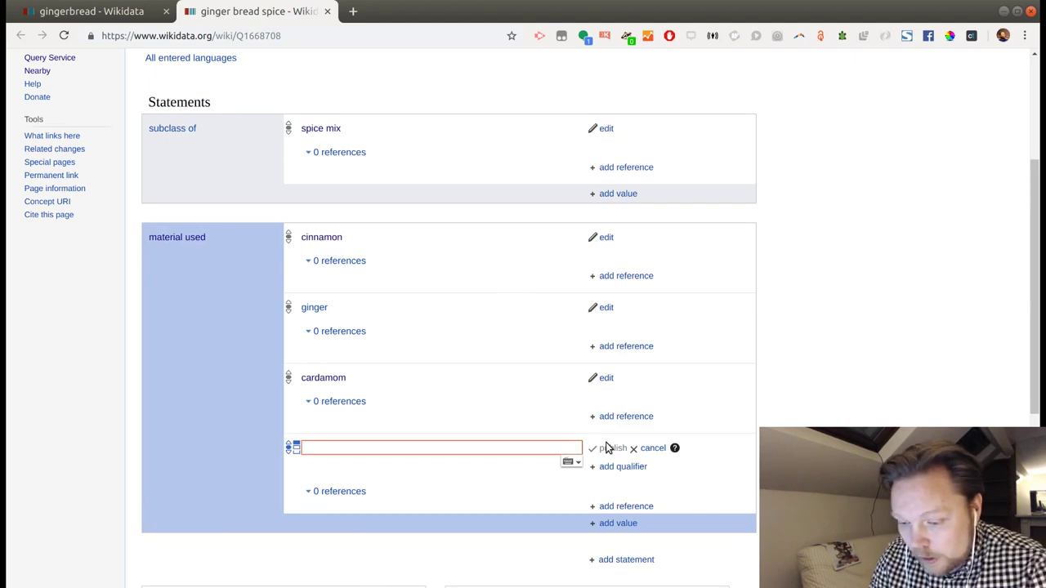
{"action": "type", "text": "kryd"}
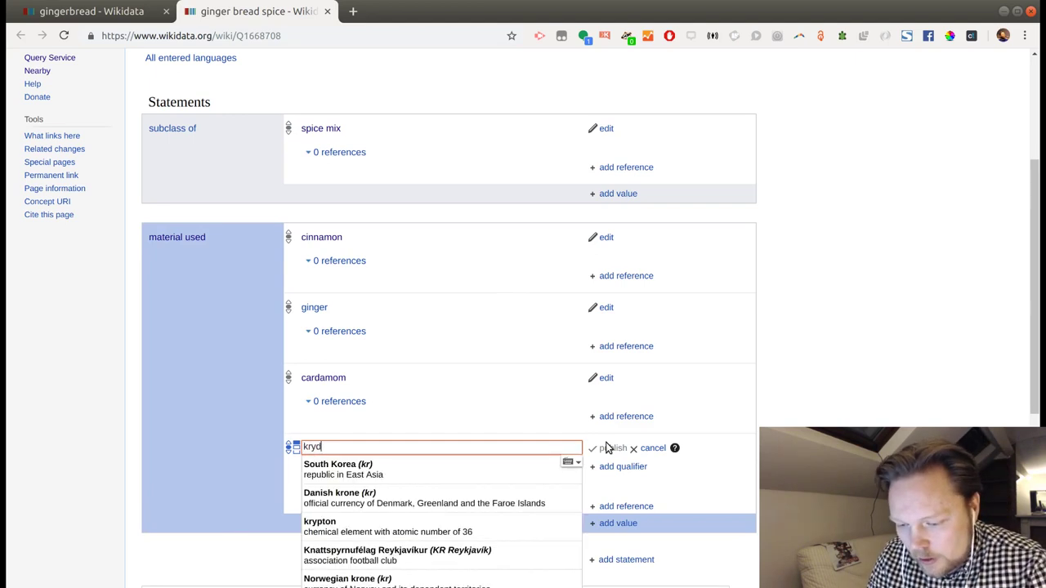
{"action": "type", "text": "dnej"}
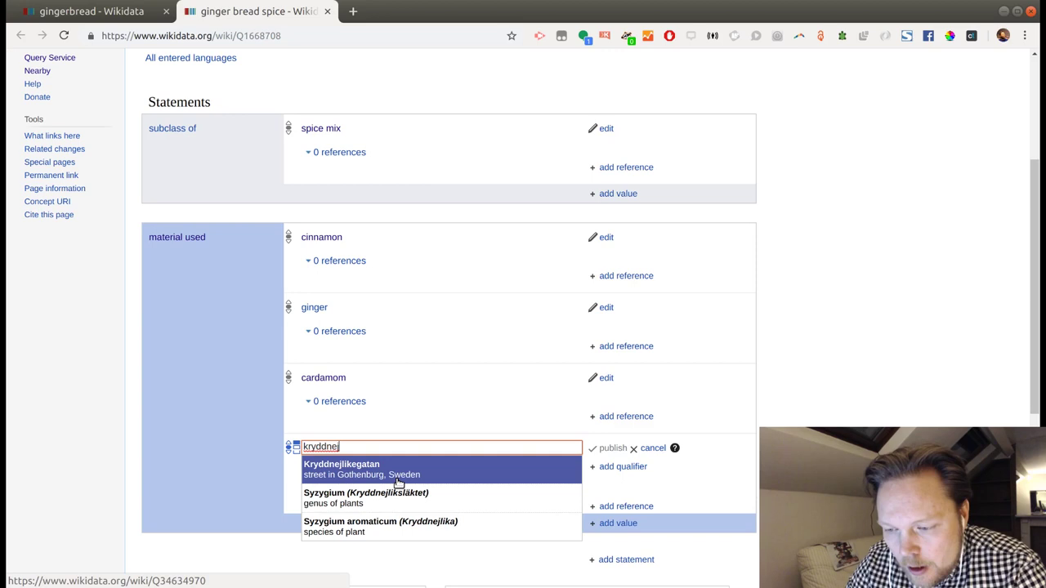
{"action": "left_click", "coordinate": [449, 404]}
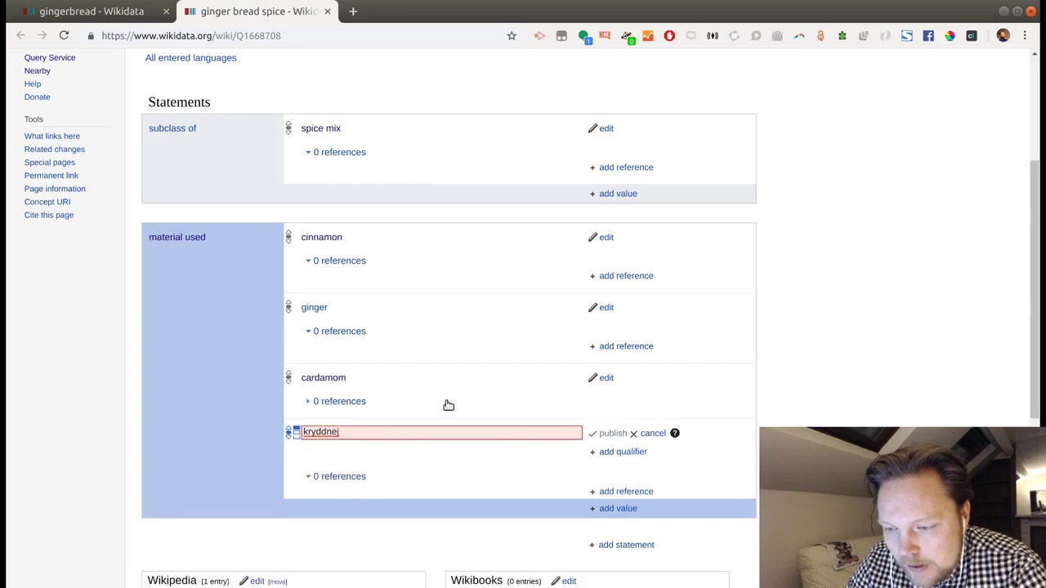
{"action": "left_click", "coordinate": [652, 433]}
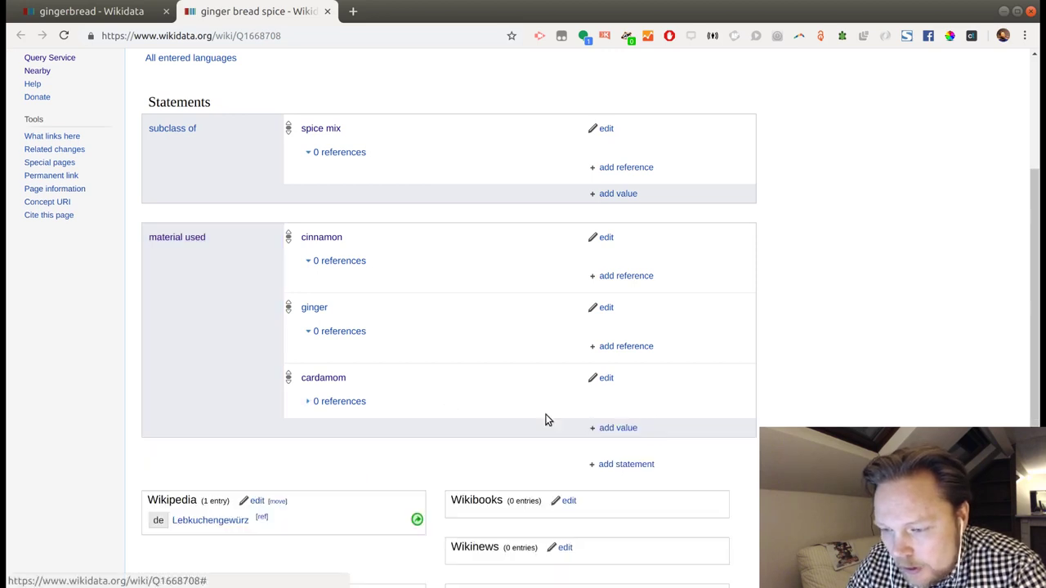
Open cinnamon (Q28165) in its own tab and check its Swedish label kanel and description krydda
{"action": "middle_click", "coordinate": [327, 380]}
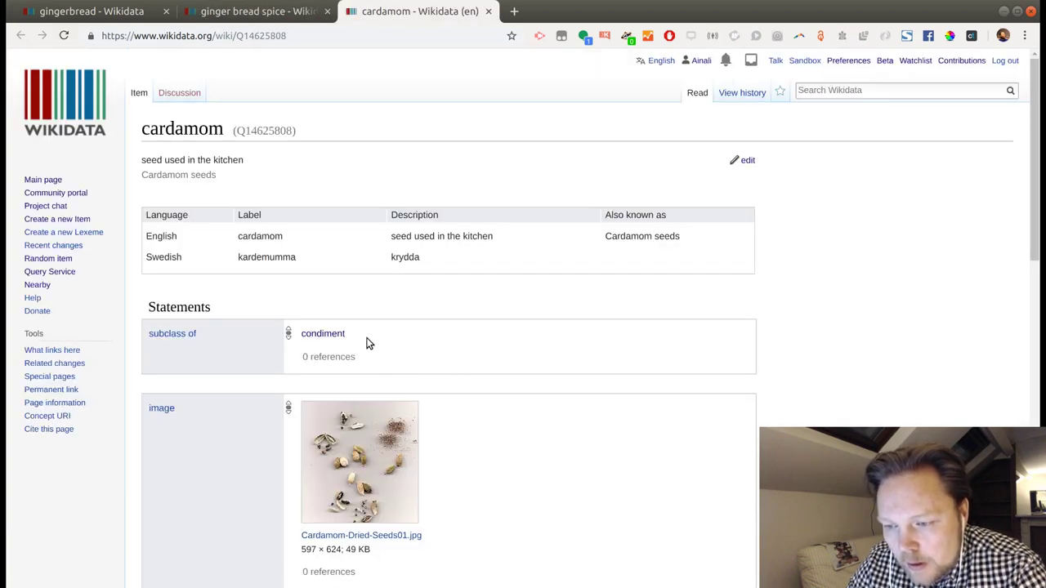
{"action": "middle_click", "coordinate": [455, 11]}
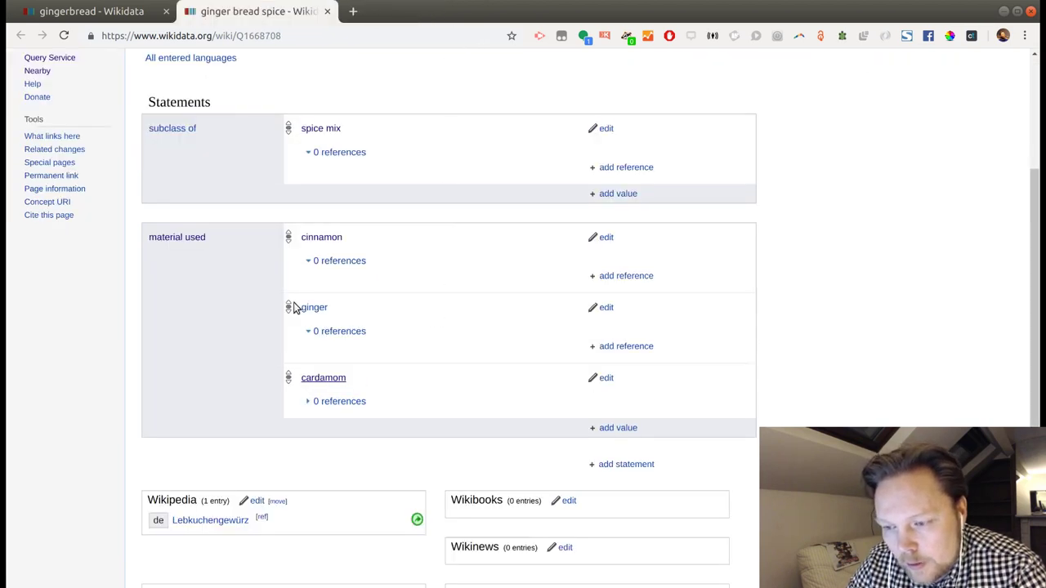
{"action": "middle_click", "coordinate": [331, 238]}
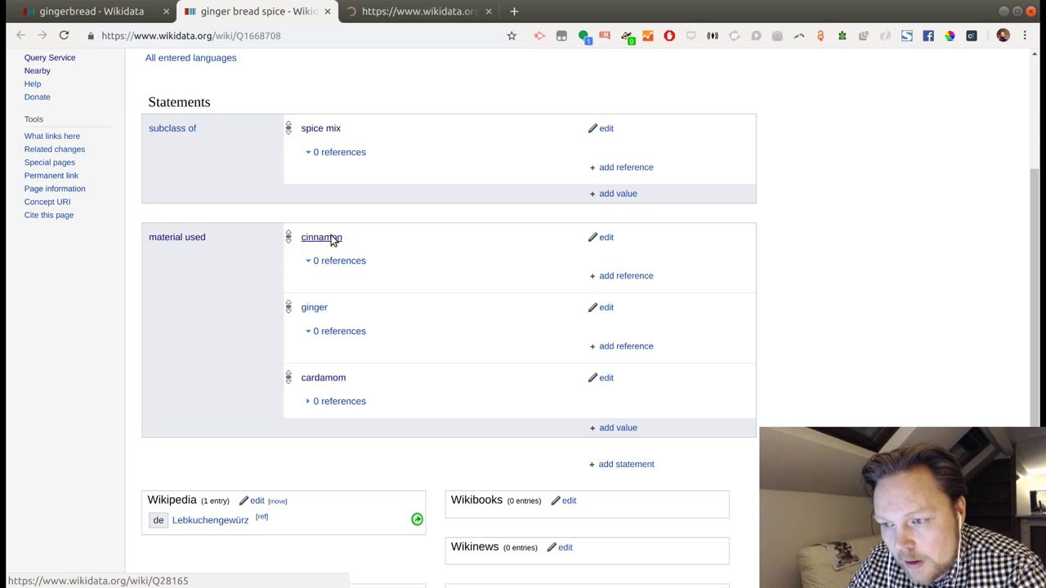
{"action": "key", "text": "ctrl+Tab"}
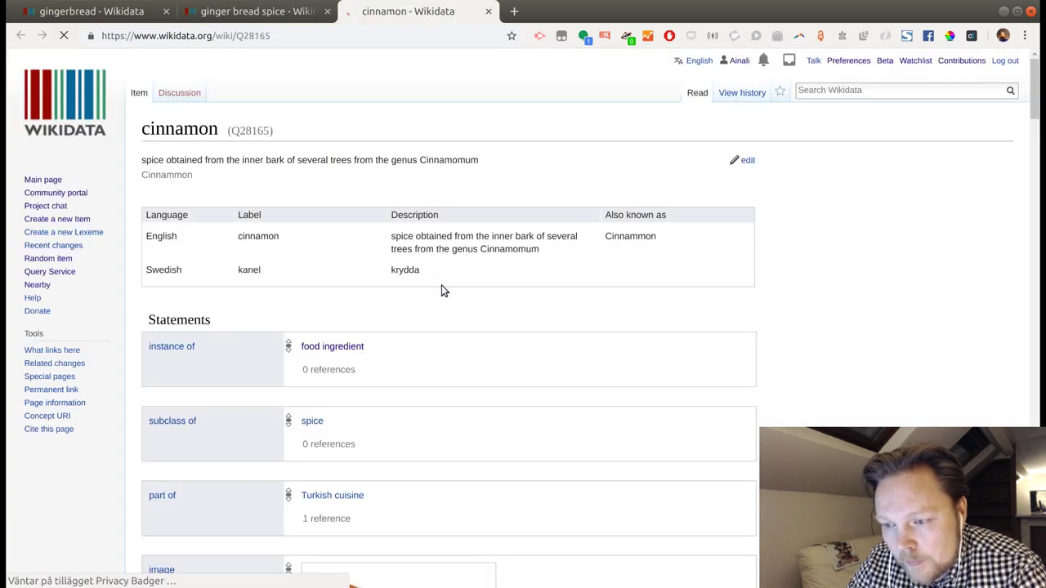
{"action": "scroll", "coordinate": [427, 321], "scroll_direction": "down", "scroll_amount": 1}
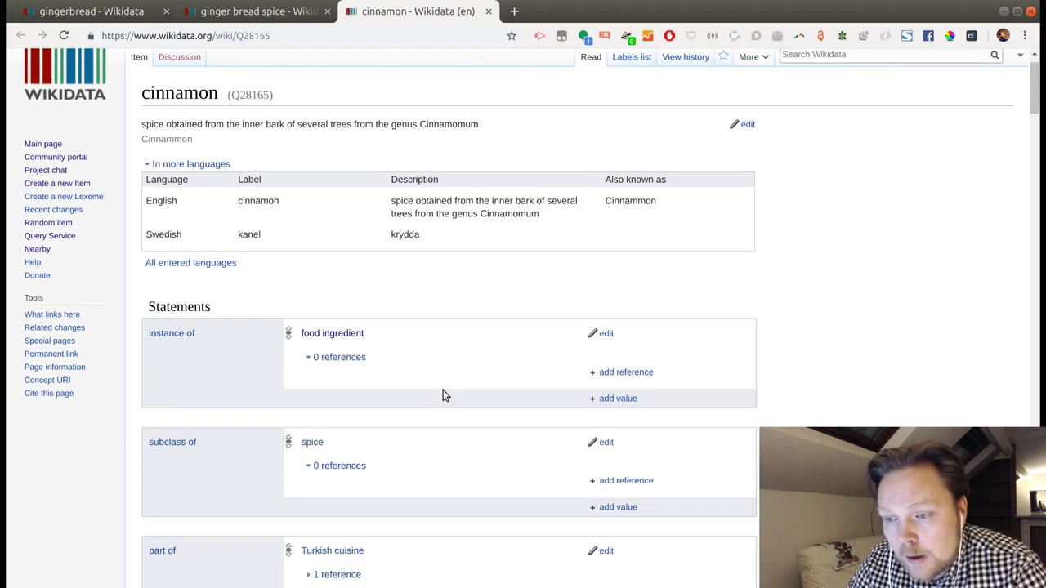
{"action": "left_click", "coordinate": [275, 13]}
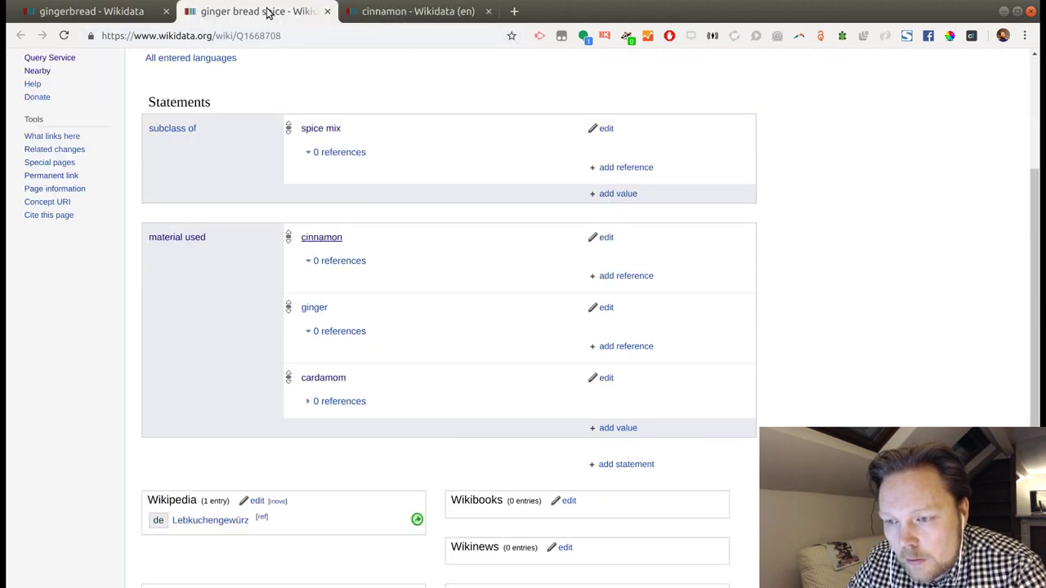
{"action": "left_click", "coordinate": [457, 13]}
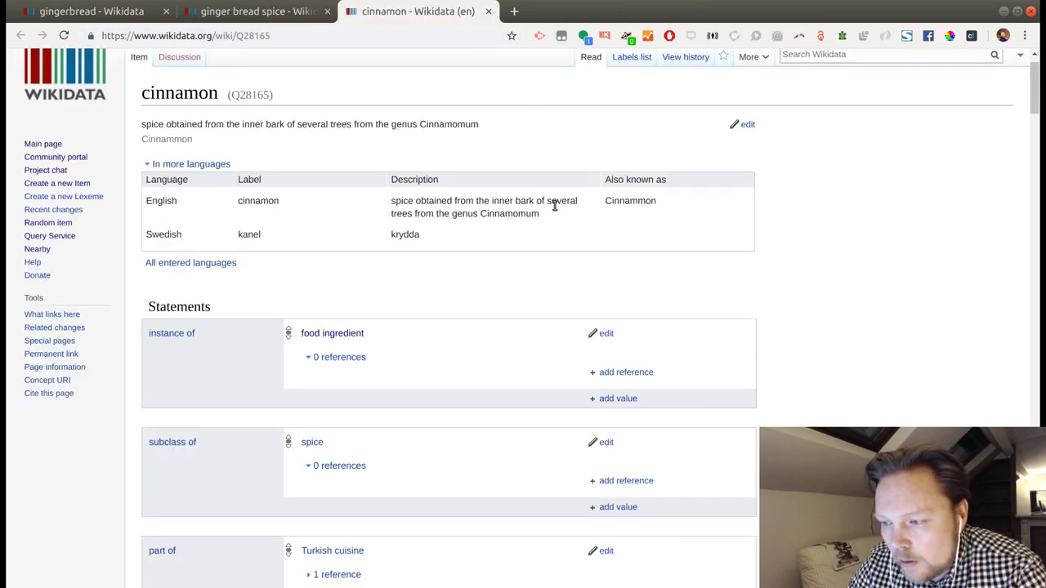
In a new tab, search 'kryddnejl', open Syzygium aromaticum (Q26736), and view its 'this taxon is source of' list
{"action": "middle_click", "coordinate": [325, 334]}
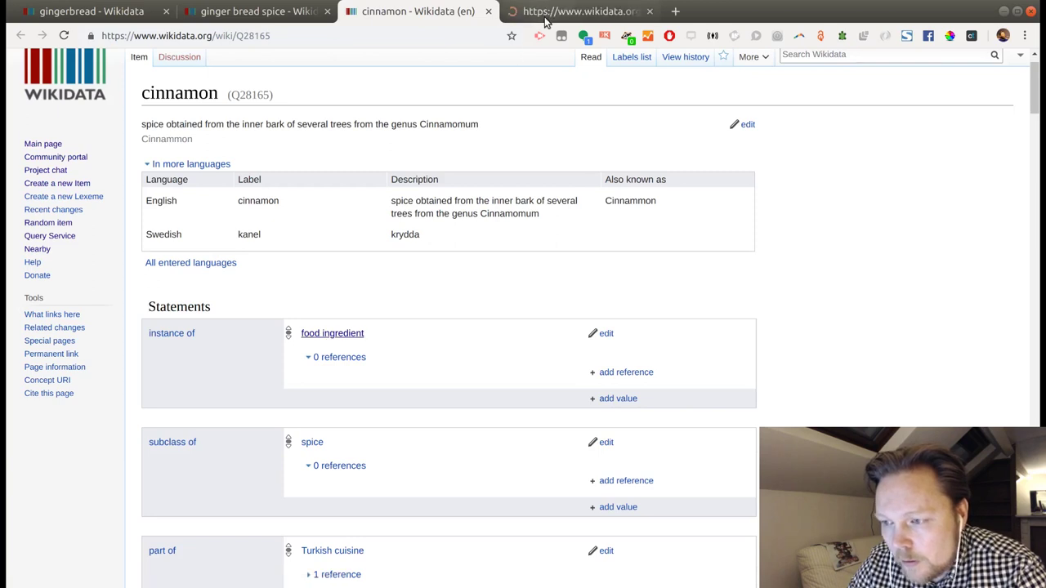
{"action": "key", "text": "ctrl+Tab"}
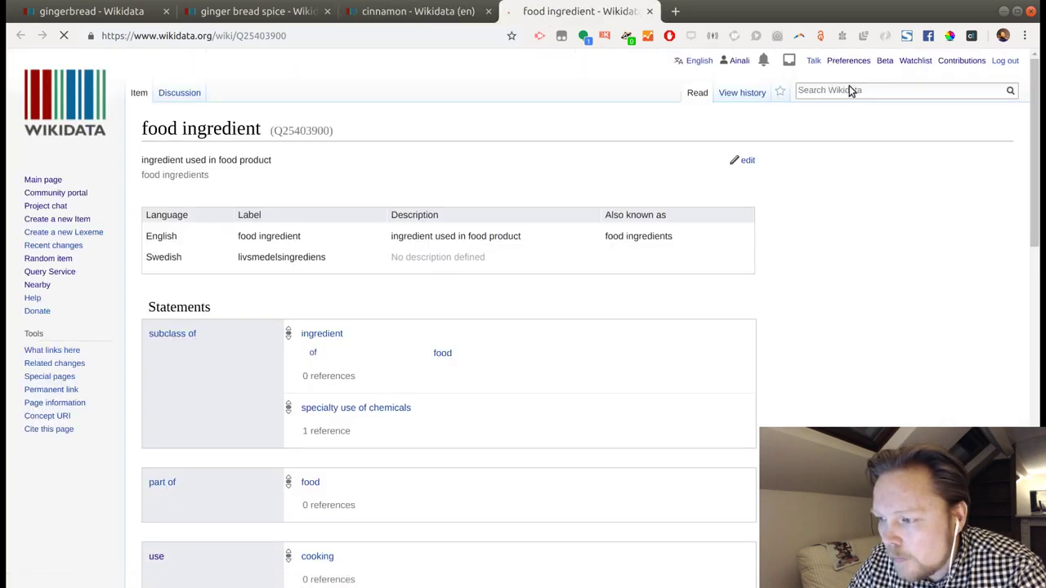
{"action": "left_click", "coordinate": [846, 91]}
{"action": "type", "text": "k"}
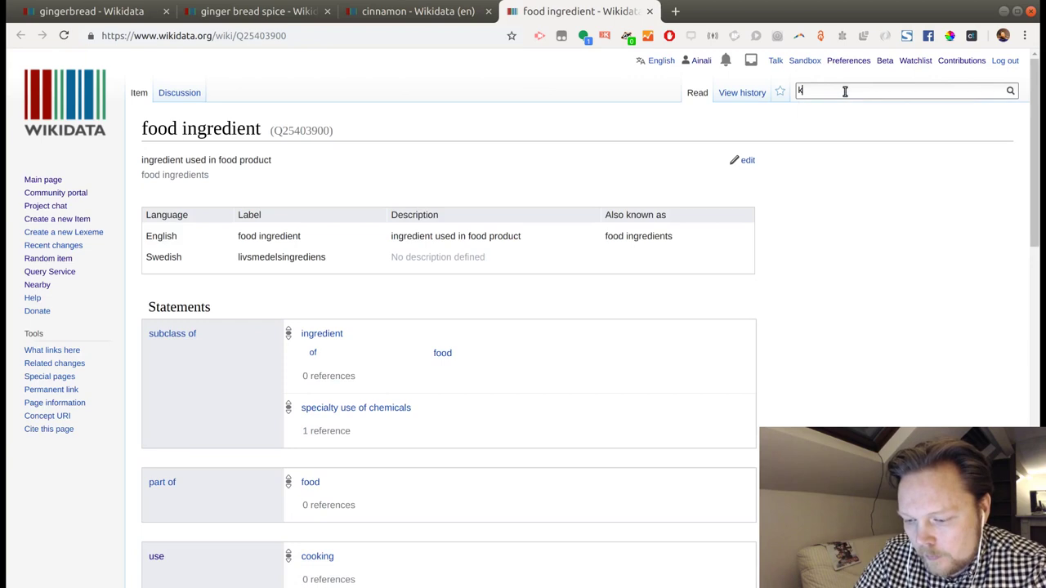
{"action": "type", "text": "ryddnejl"}
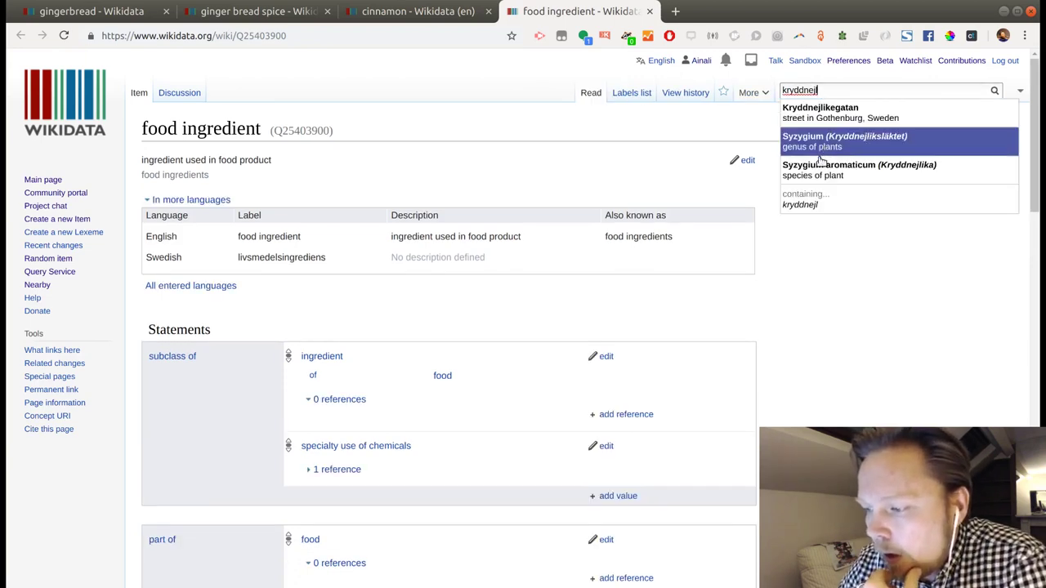
{"action": "left_click", "coordinate": [821, 169]}
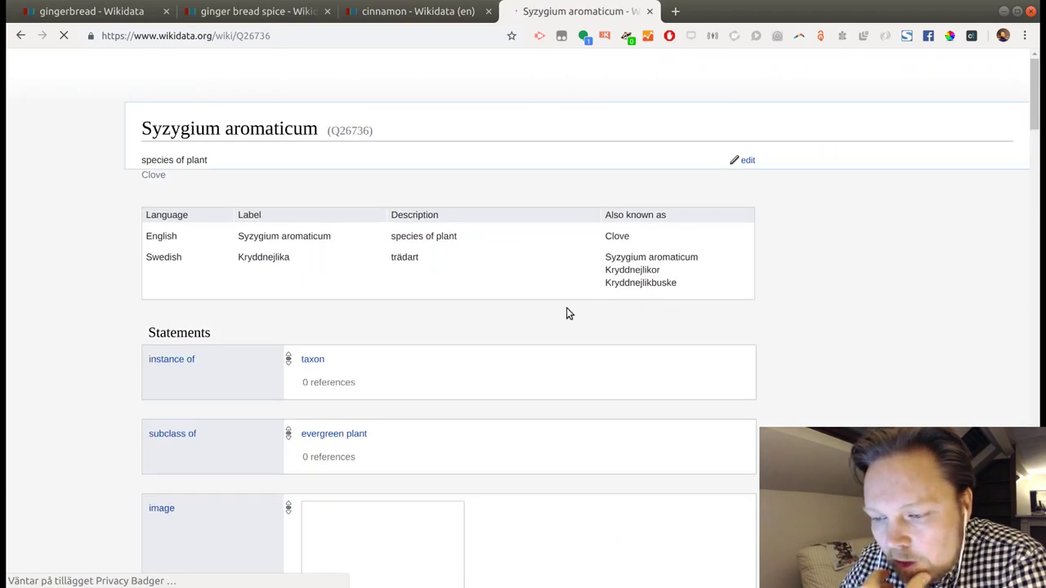
{"action": "scroll", "coordinate": [569, 314], "scroll_direction": "down", "scroll_amount": 3}
{"action": "scroll", "coordinate": [569, 314], "scroll_direction": "down", "scroll_amount": 4}
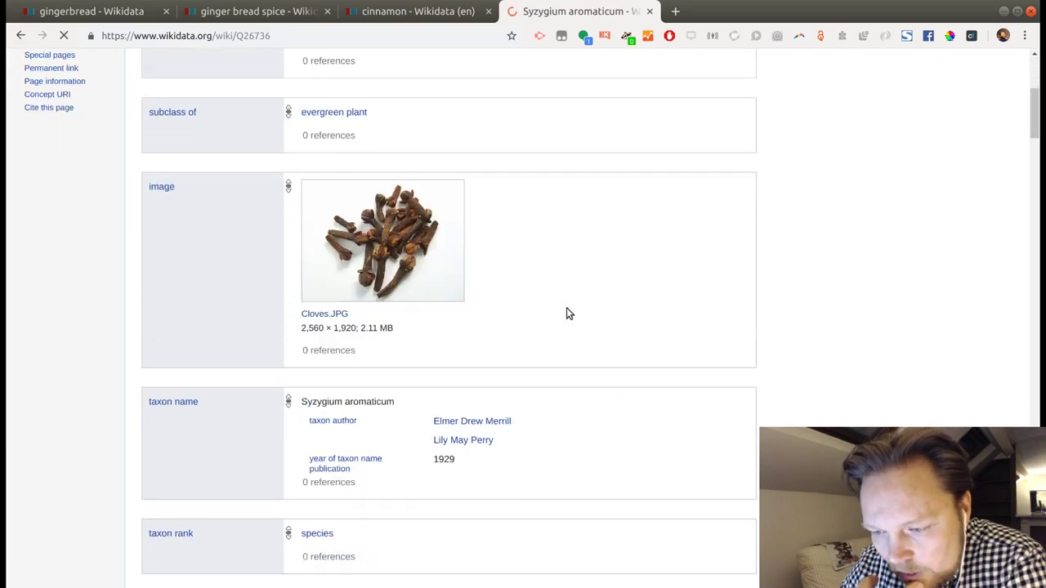
{"action": "scroll", "coordinate": [569, 314], "scroll_direction": "down", "scroll_amount": 3}
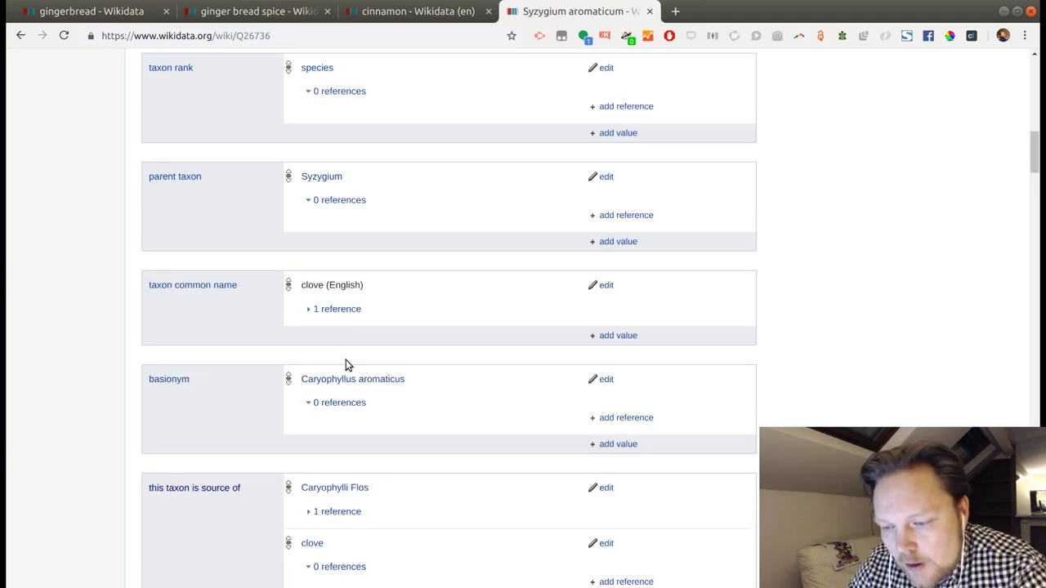
{"action": "scroll", "coordinate": [420, 303], "scroll_direction": "down", "scroll_amount": 3}
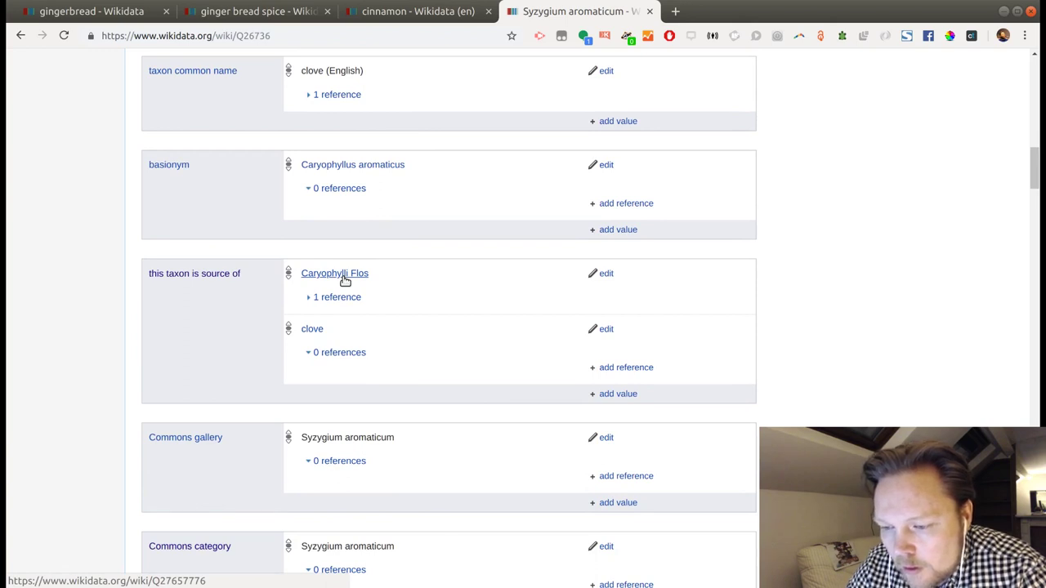
Check Caryophylli Flos in a temporary tab, then open the clove item Q15622897 in its own tab
{"action": "middle_click", "coordinate": [345, 280]}
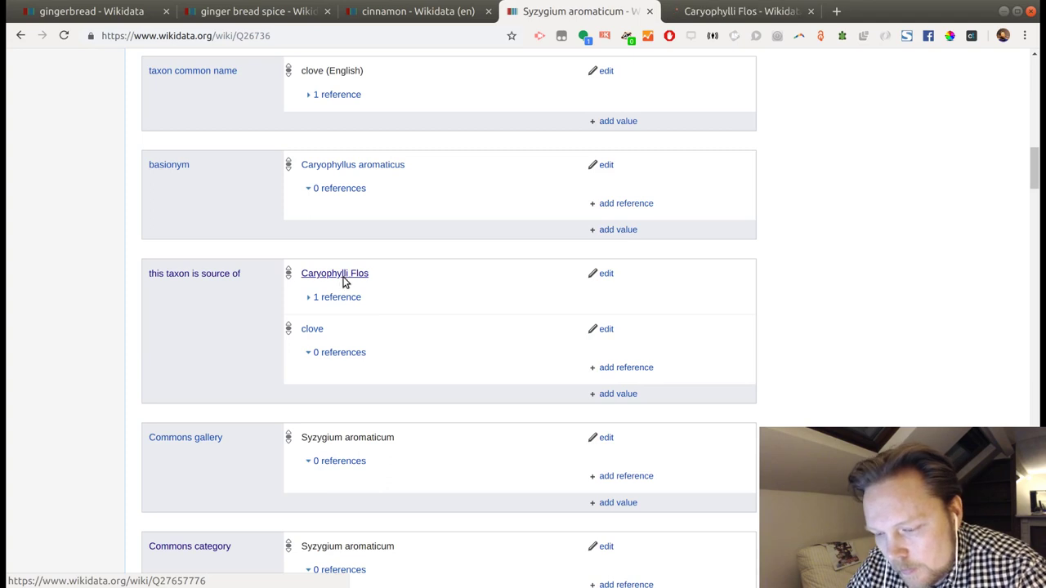
{"action": "key", "text": "ctrl+Tab"}
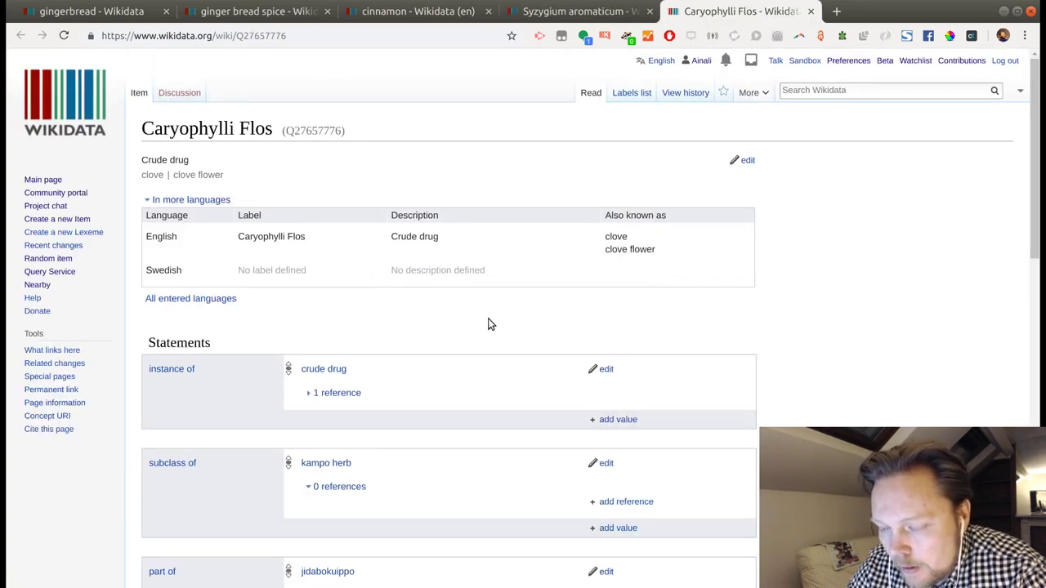
{"action": "scroll", "coordinate": [488, 324], "scroll_direction": "down", "scroll_amount": 4}
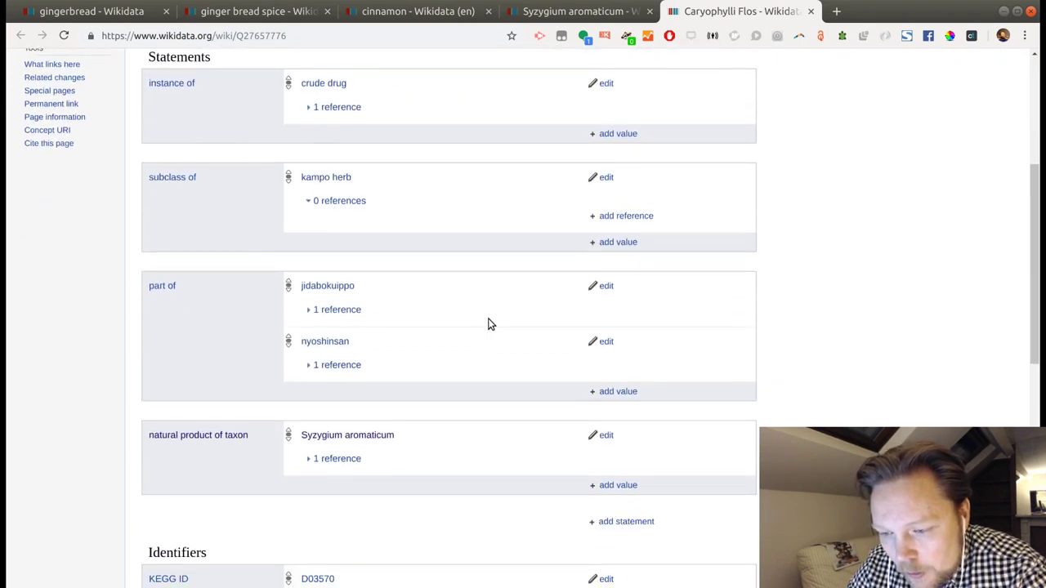
{"action": "key", "text": "ctrl+w"}
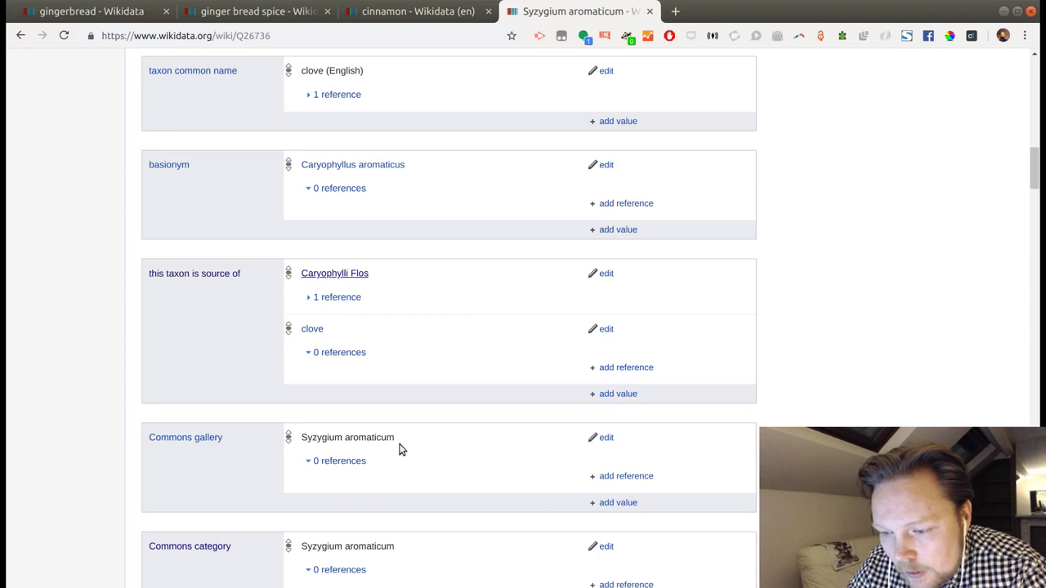
{"action": "left_click", "coordinate": [317, 332], "text": "ctrl"}
{"action": "key", "text": "ctrl+Tab"}
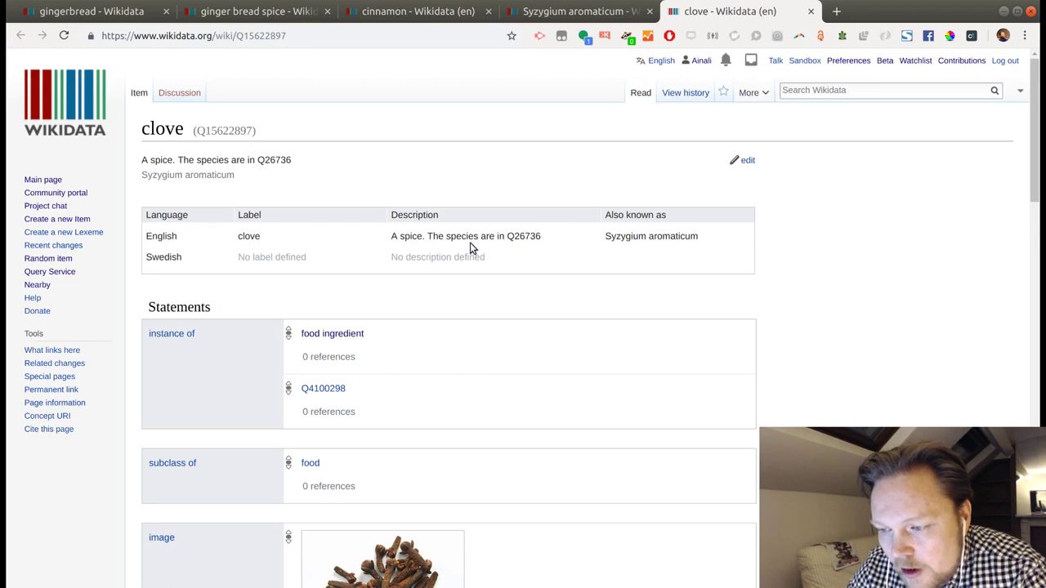
{"action": "scroll", "coordinate": [547, 274], "scroll_direction": "down", "scroll_amount": 2}
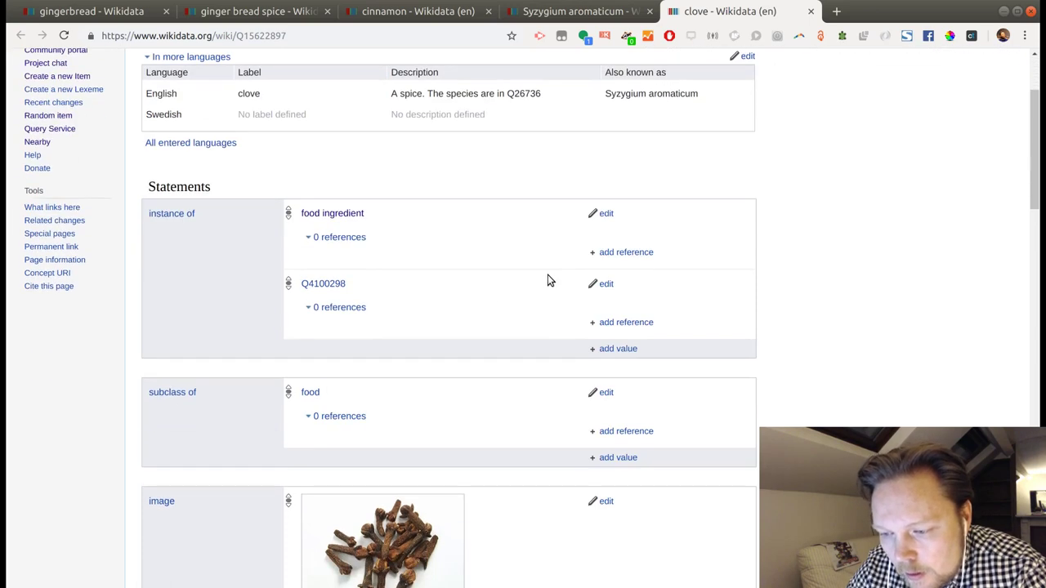
{"action": "scroll", "coordinate": [548, 280], "scroll_direction": "down", "scroll_amount": 1}
{"action": "scroll", "coordinate": [547, 280], "scroll_direction": "up", "scroll_amount": 3}
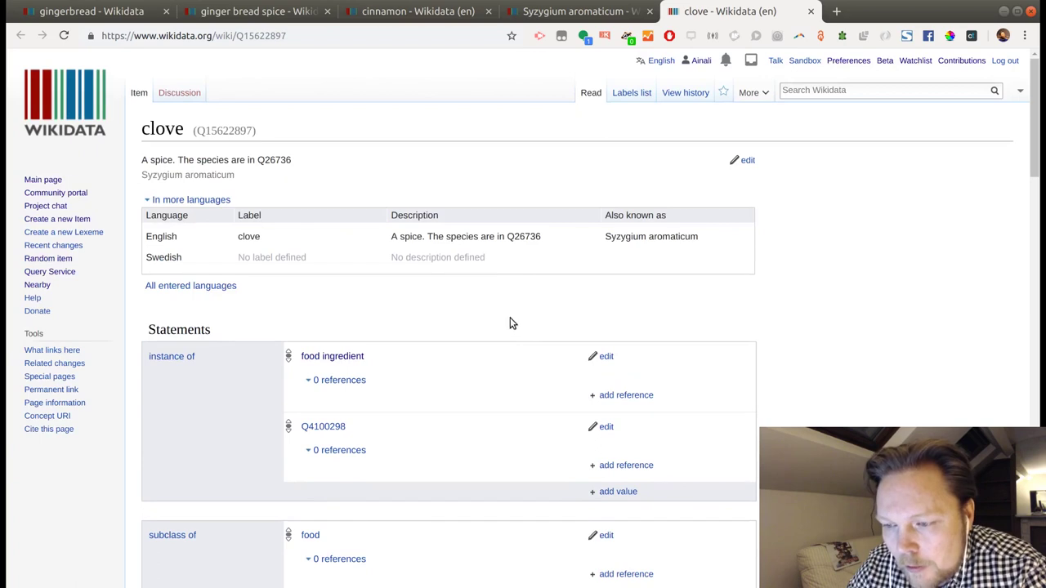
Publish Swedish label 'kryddnejlika' and description 'krydda, arten finns i Q26736', copying Q26736 from the English description
{"action": "left_click", "coordinate": [745, 160]}
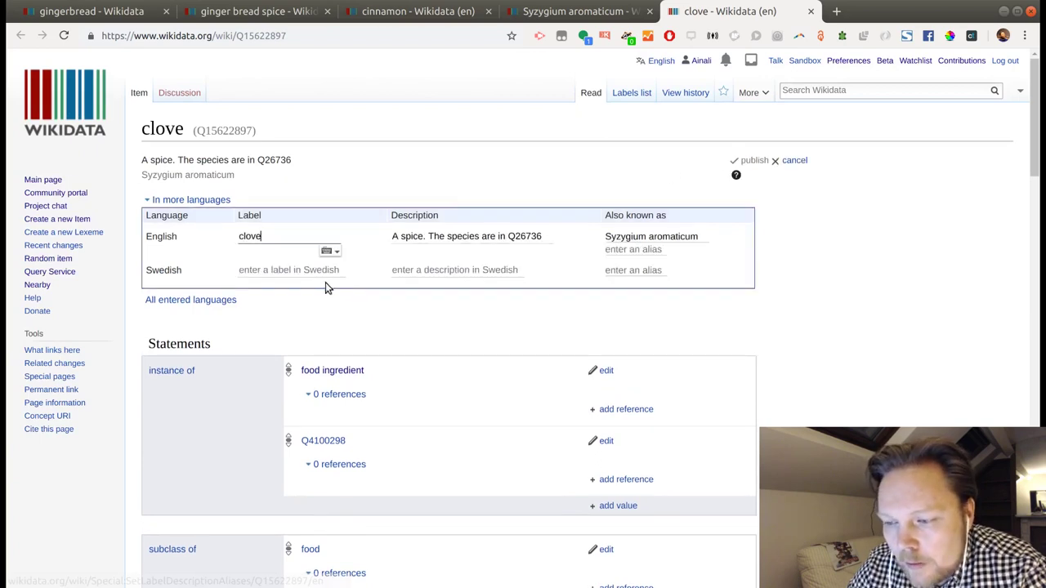
{"action": "left_click", "coordinate": [282, 271]}
{"action": "type", "text": "kryddnejlika"}
{"action": "key", "text": "Tab"}
{"action": "type", "text": "krydda"}
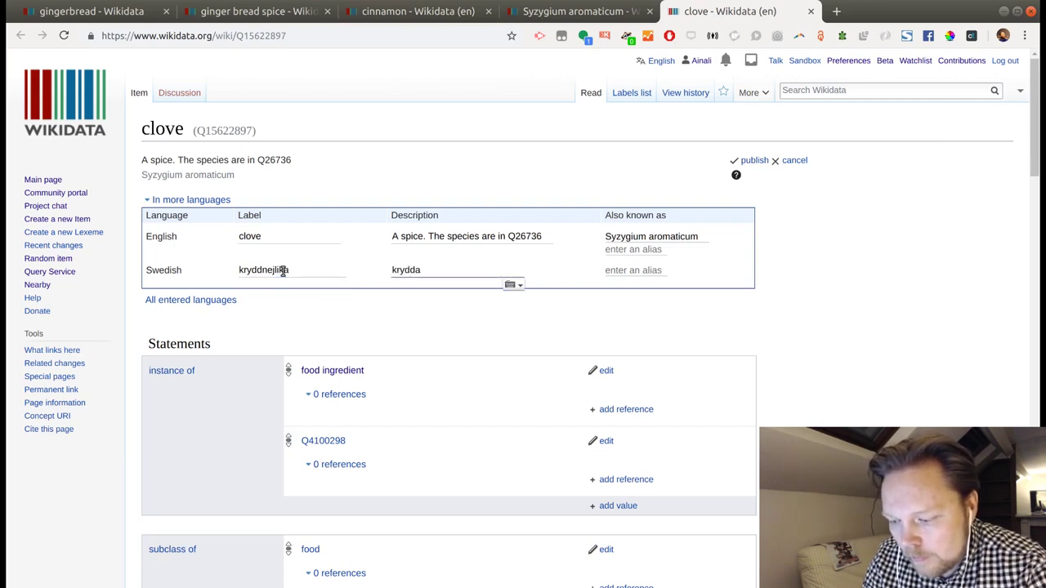
{"action": "type", "text": ", "}
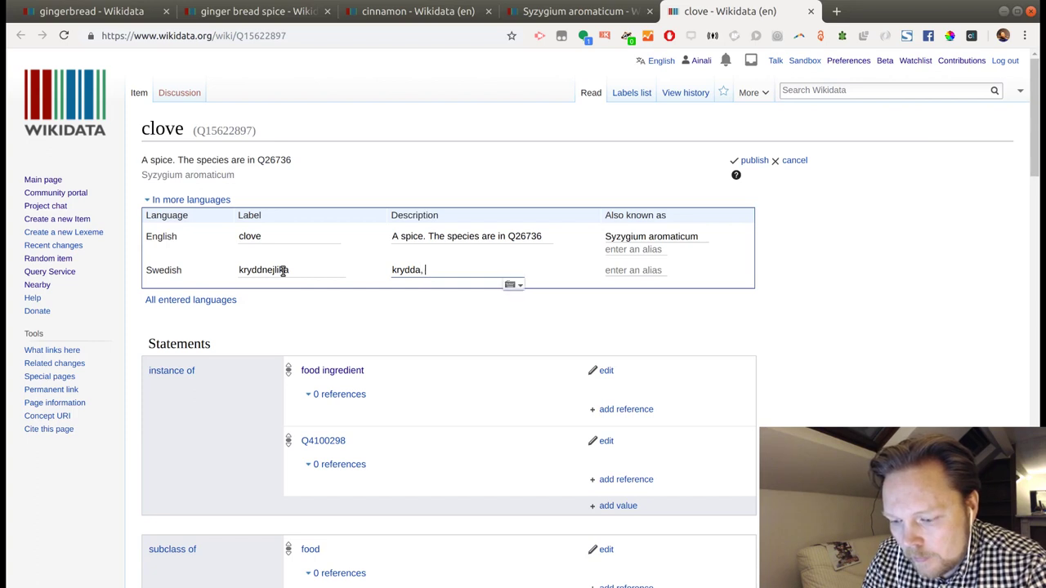
{"action": "type", "text": "arten "}
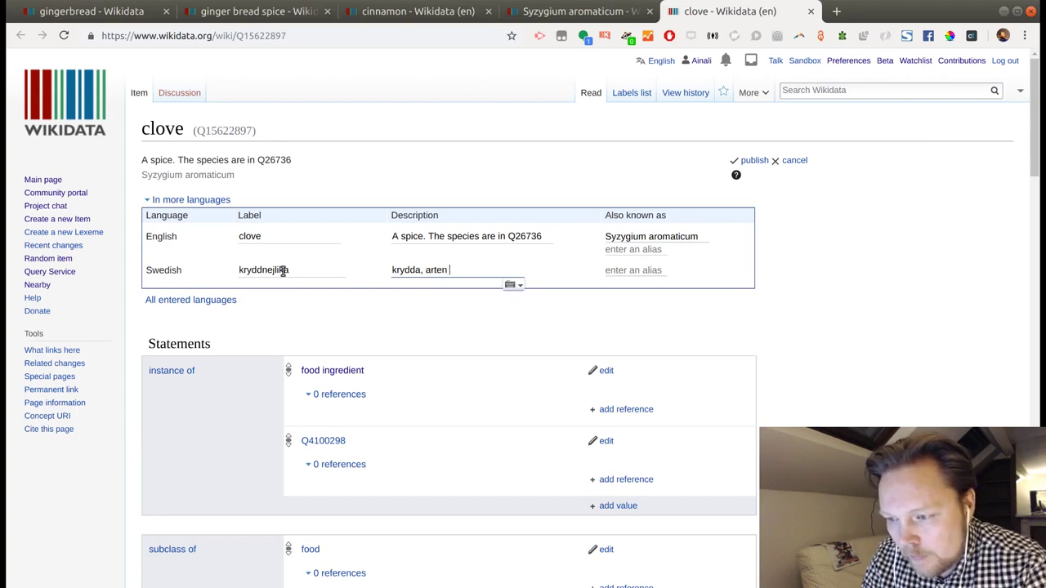
{"action": "type", "text": "finns i"}
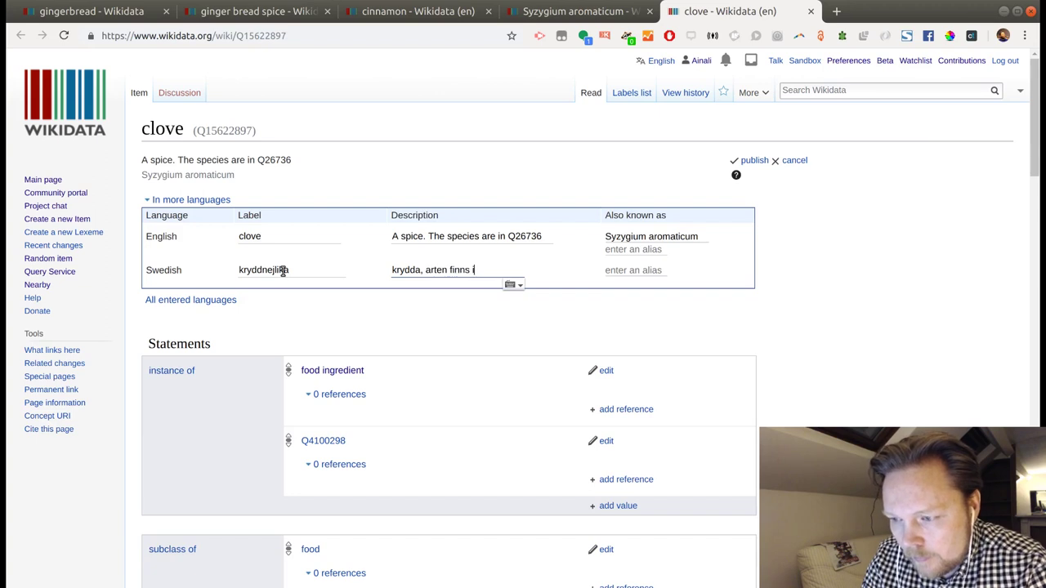
{"action": "double_click", "coordinate": [526, 237]}
{"action": "key", "text": "ctrl+c"}
{"action": "left_click", "coordinate": [510, 269]}
{"action": "key", "text": "ctrl+v"}
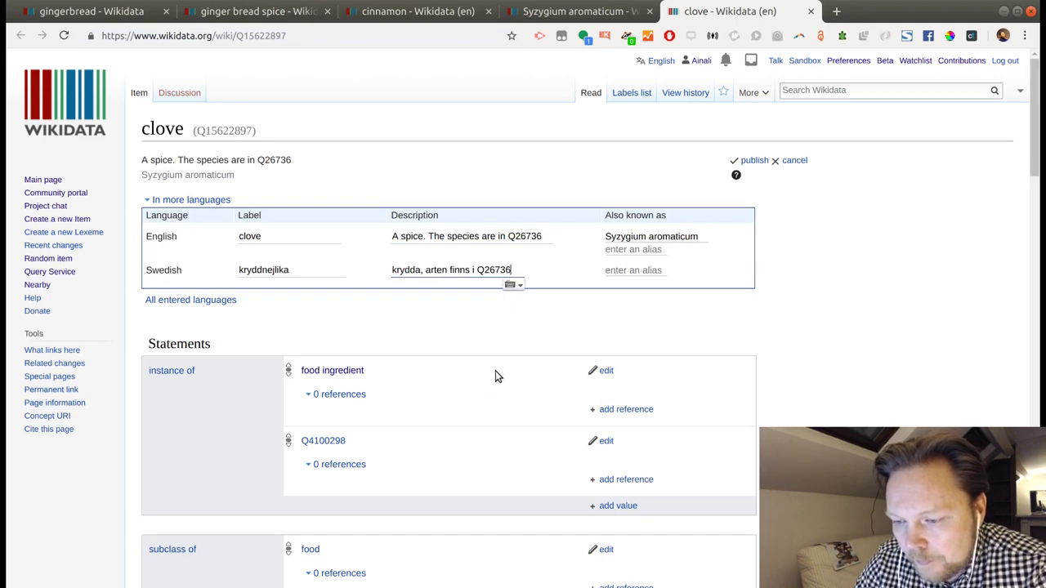
{"action": "left_click", "coordinate": [753, 161]}
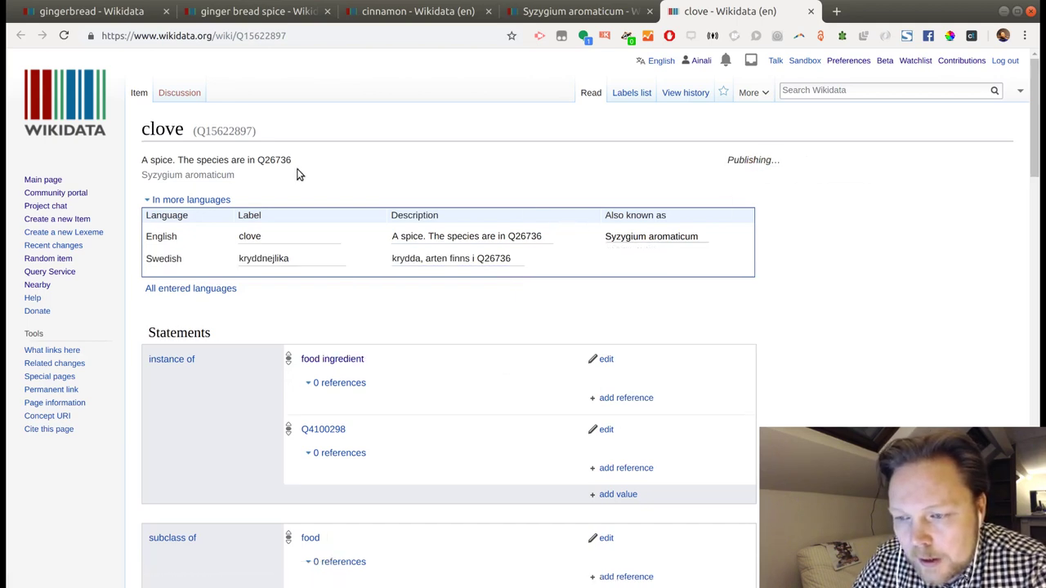
Add clove (Q15622897) as a fourth material used on the ginger bread spice item
{"action": "double_click", "coordinate": [232, 133]}
{"action": "key", "text": "ctrl+c"}
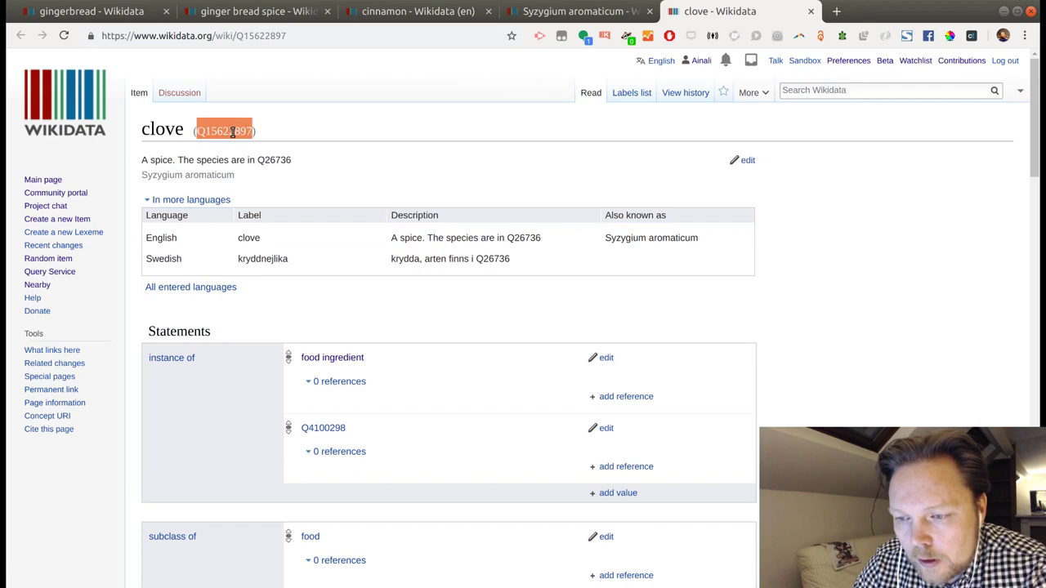
{"action": "left_click", "coordinate": [253, 13]}
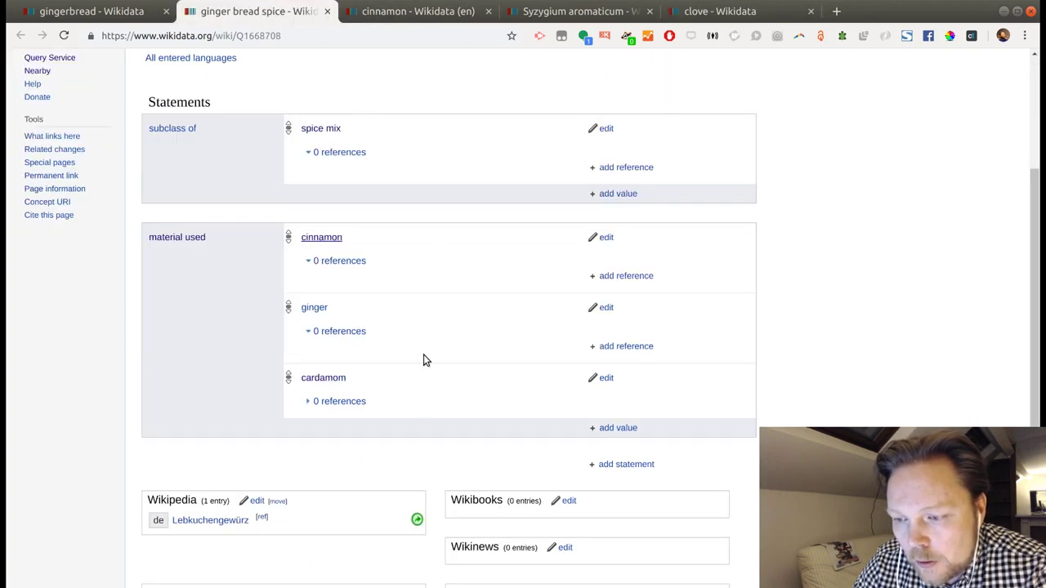
{"action": "left_click", "coordinate": [611, 427]}
{"action": "key", "text": "ctrl+v"}
{"action": "left_click", "coordinate": [472, 459]}
{"action": "left_click", "coordinate": [603, 435]}
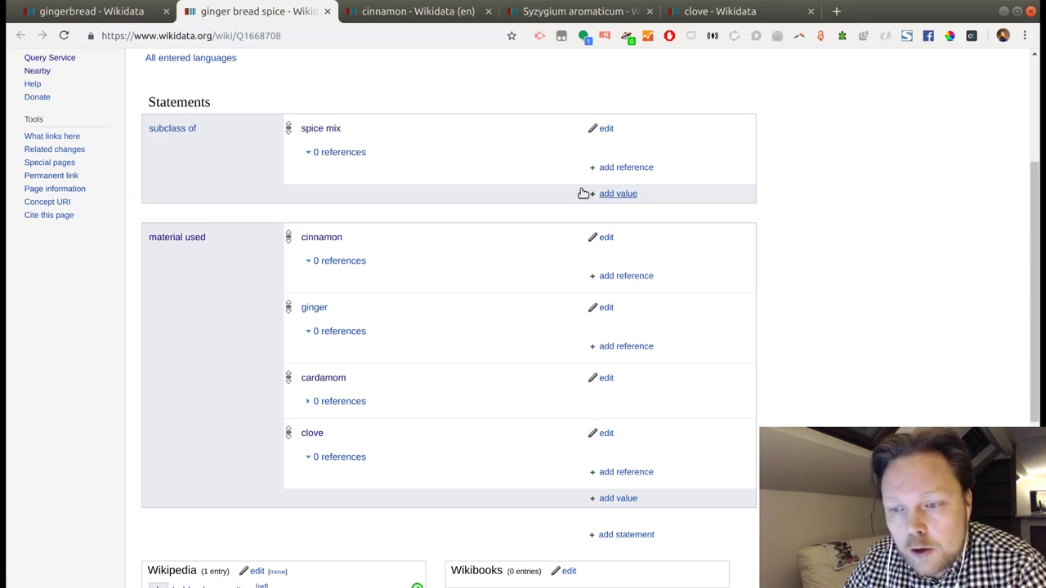
Return to the gingerbread item and close the cinnamon, Syzygium aromaticum and clove tabs
{"action": "left_click", "coordinate": [85, 16]}
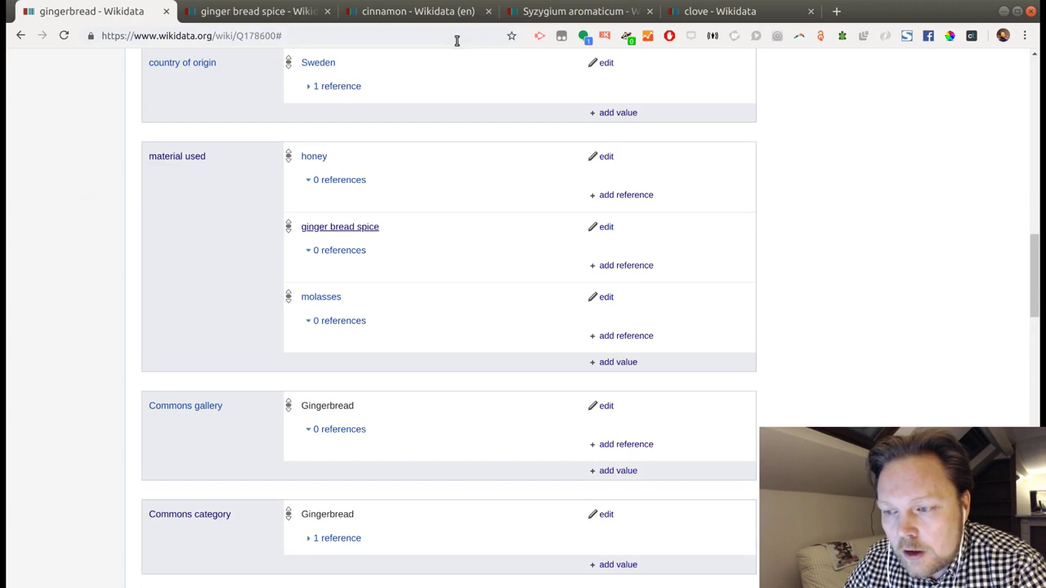
{"action": "left_click", "coordinate": [488, 12]}
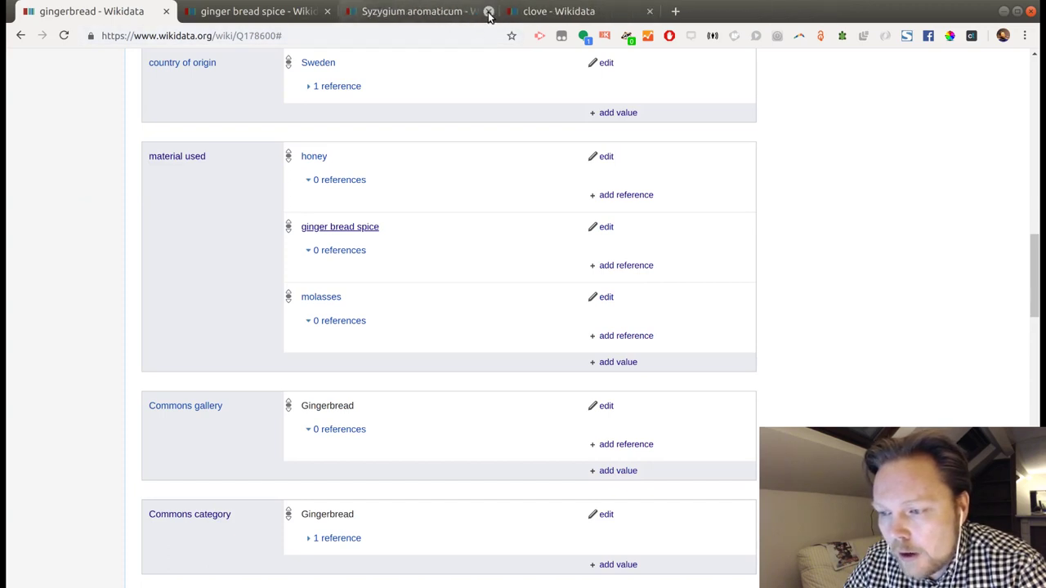
{"action": "left_click", "coordinate": [488, 11]}
{"action": "left_click", "coordinate": [488, 12]}
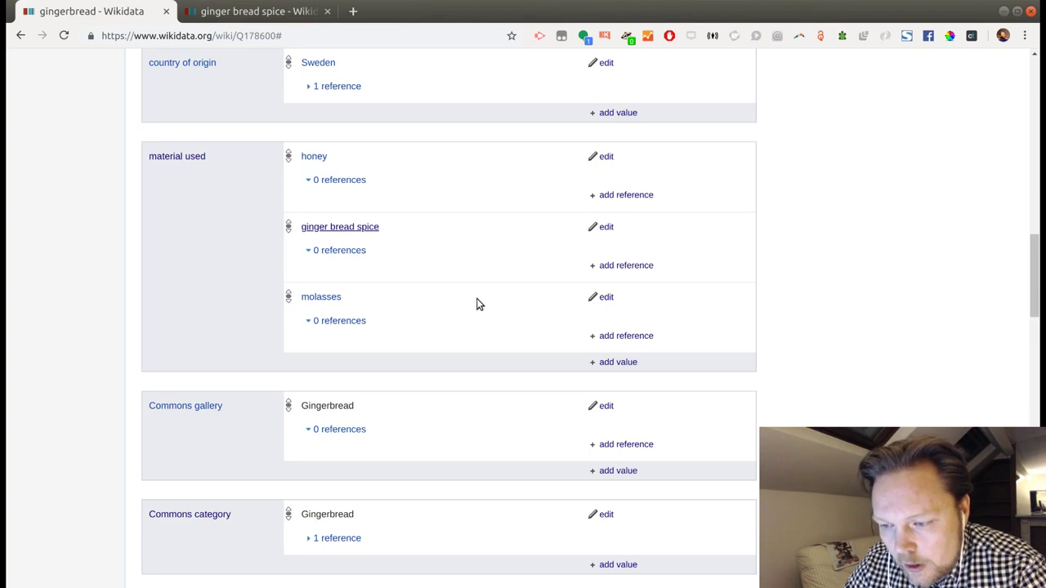
Add wheat flour as another material used on the gingerbread item
{"action": "scroll", "coordinate": [475, 299], "scroll_direction": "down", "scroll_amount": 2}
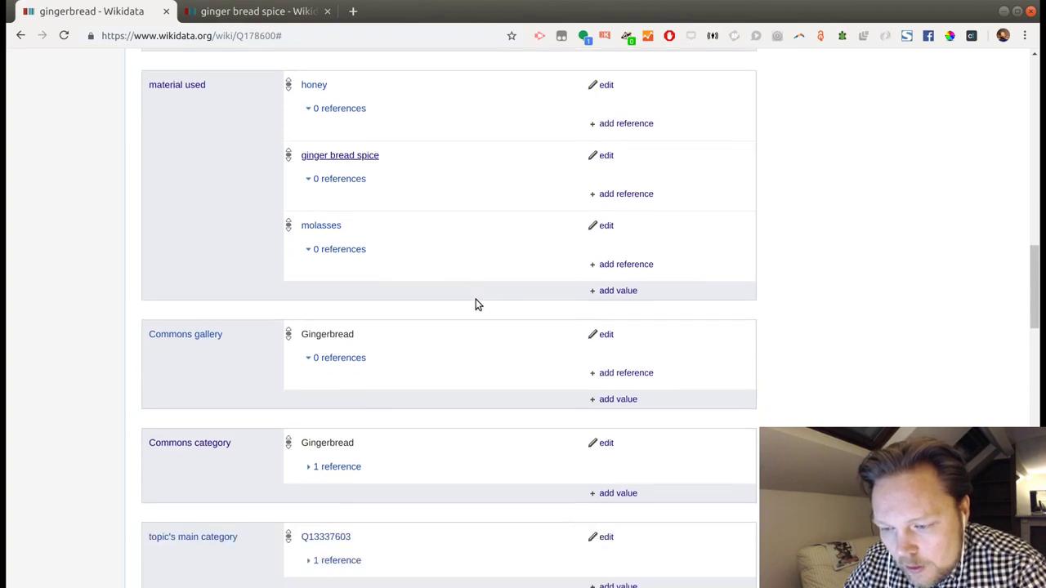
{"action": "scroll", "coordinate": [475, 299], "scroll_direction": "down", "scroll_amount": 3}
{"action": "scroll", "coordinate": [475, 304], "scroll_direction": "up", "scroll_amount": 7}
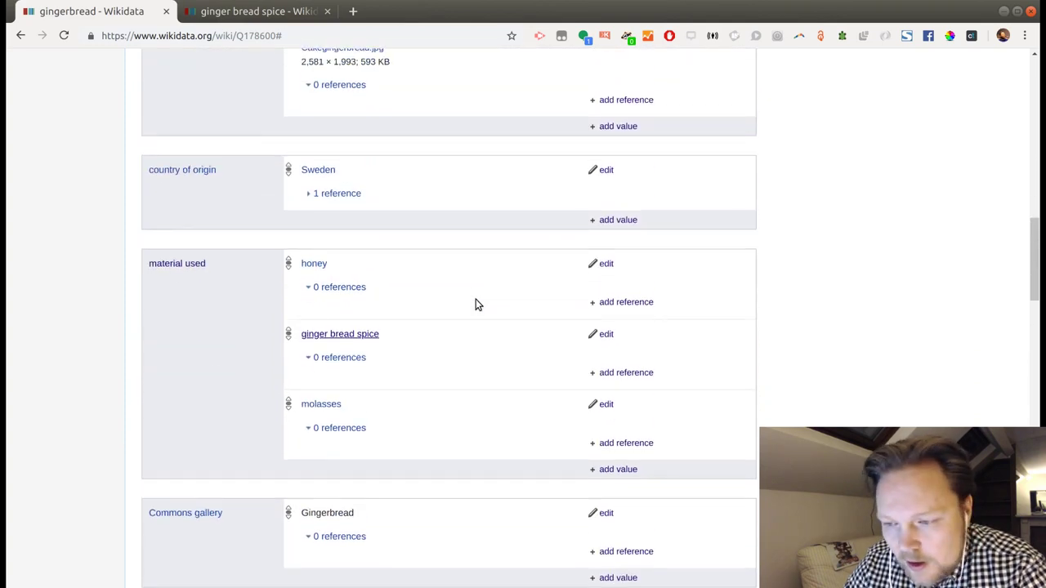
{"action": "scroll", "coordinate": [477, 304], "scroll_direction": "up", "scroll_amount": 20}
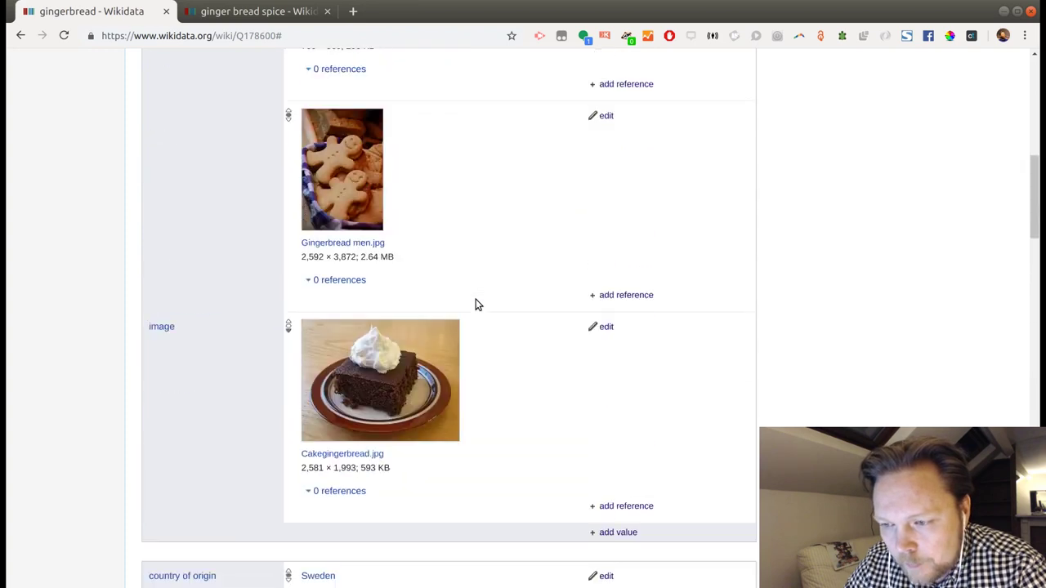
{"action": "scroll", "coordinate": [477, 304], "scroll_direction": "down", "scroll_amount": 18}
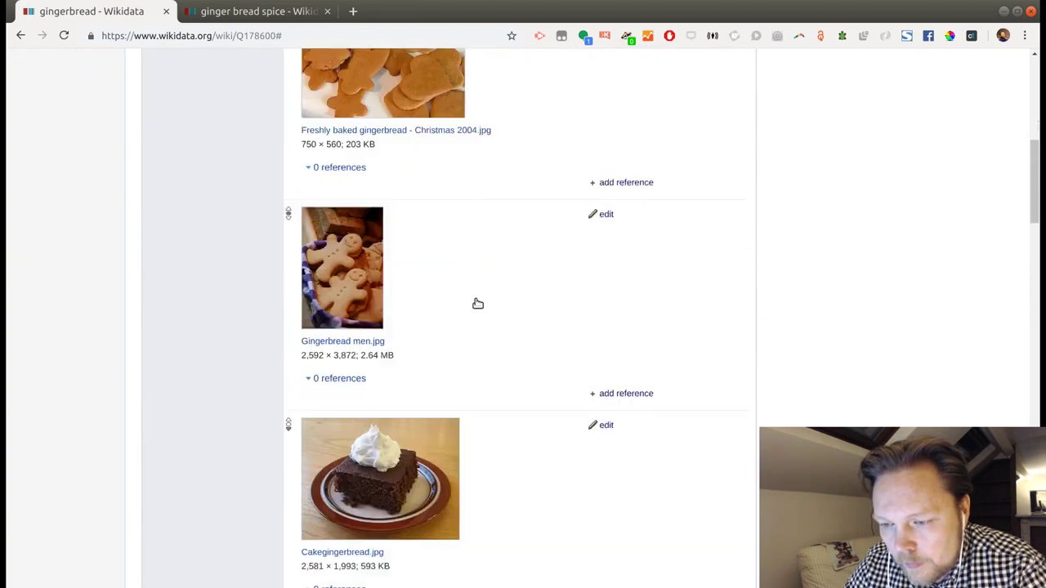
{"action": "scroll", "coordinate": [523, 365], "scroll_direction": "down", "scroll_amount": 4}
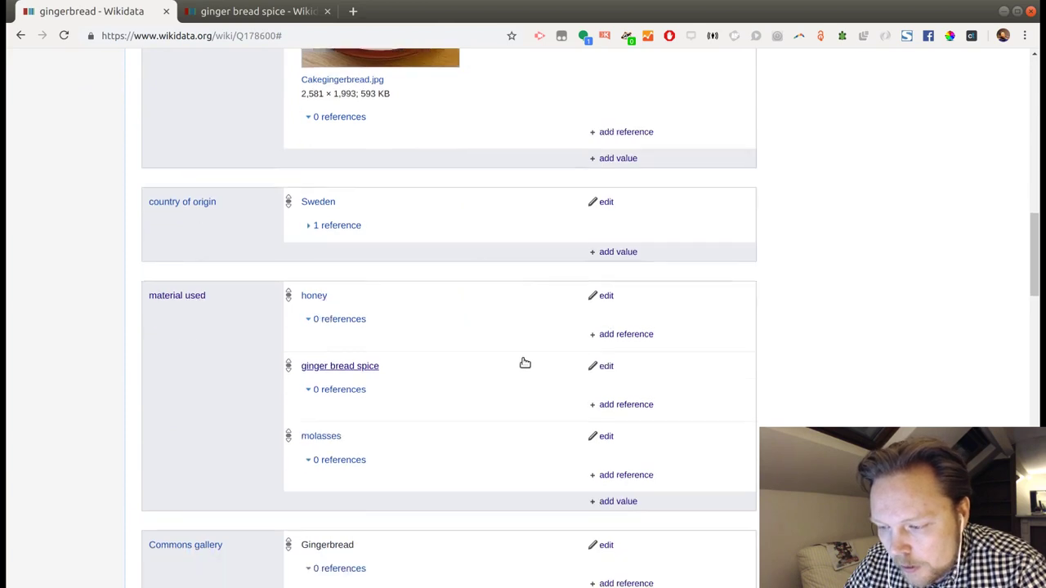
{"action": "left_click", "coordinate": [617, 362]}
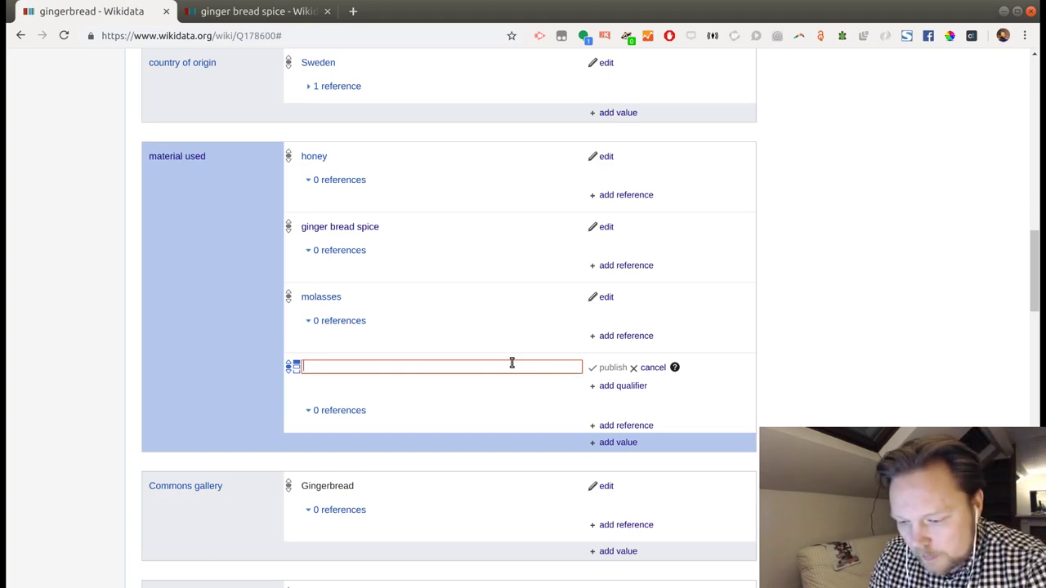
{"action": "type", "text": "wheat"}
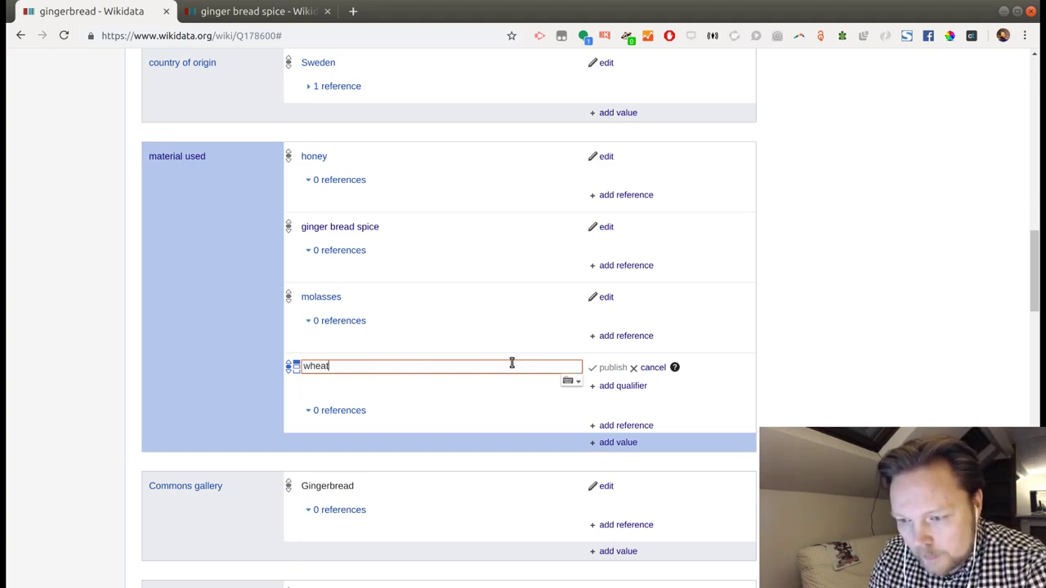
{"action": "type", "text": " fl"}
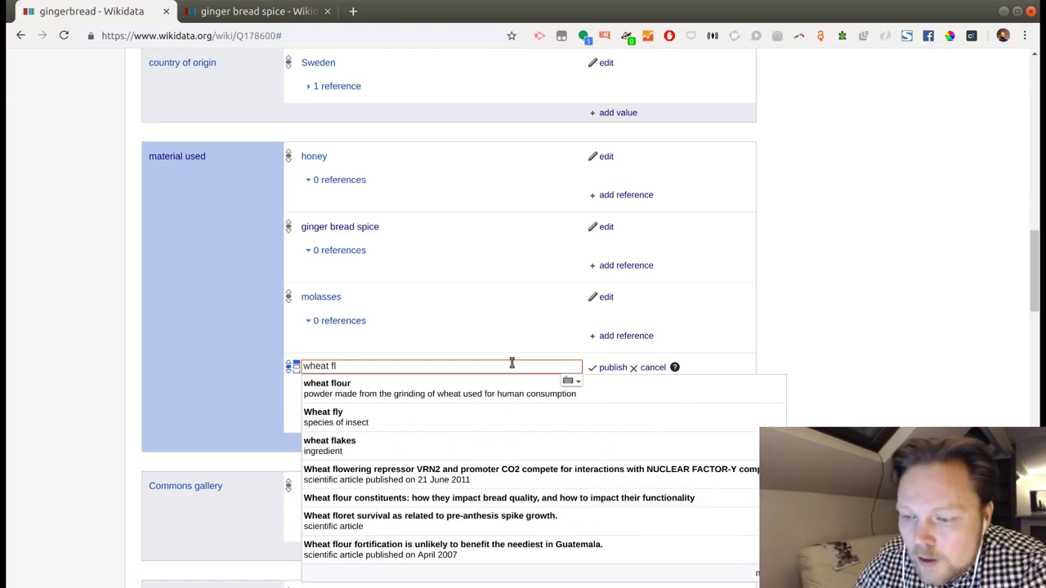
{"action": "left_click", "coordinate": [489, 385]}
{"action": "left_click", "coordinate": [607, 370]}
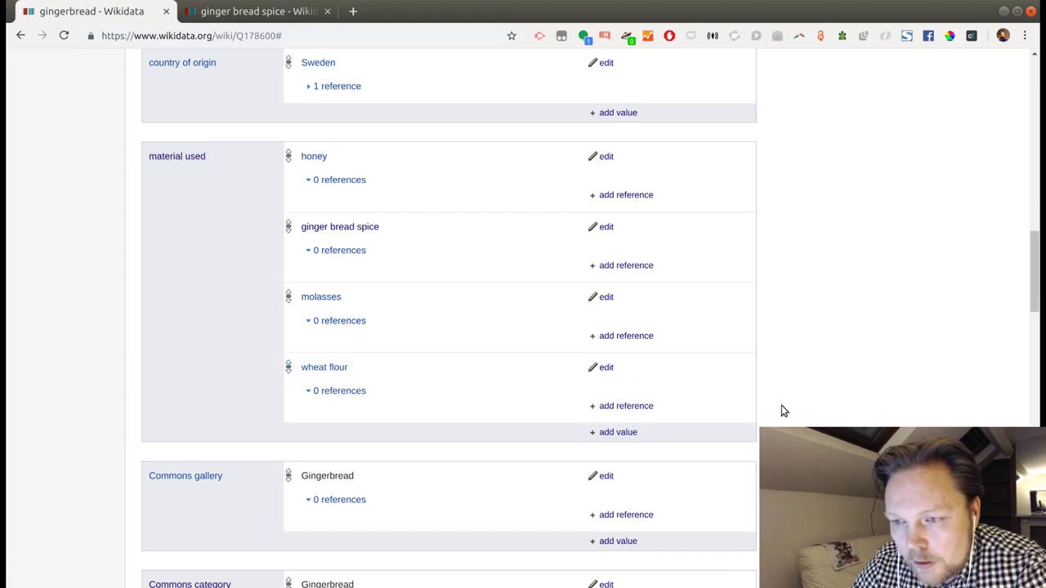
{"action": "key", "text": "ctrl+Tab"}
Search 'peppark' and open the Pepparkakan item in a new tab
{"action": "scroll", "coordinate": [799, 387], "scroll_direction": "up", "scroll_amount": 3}
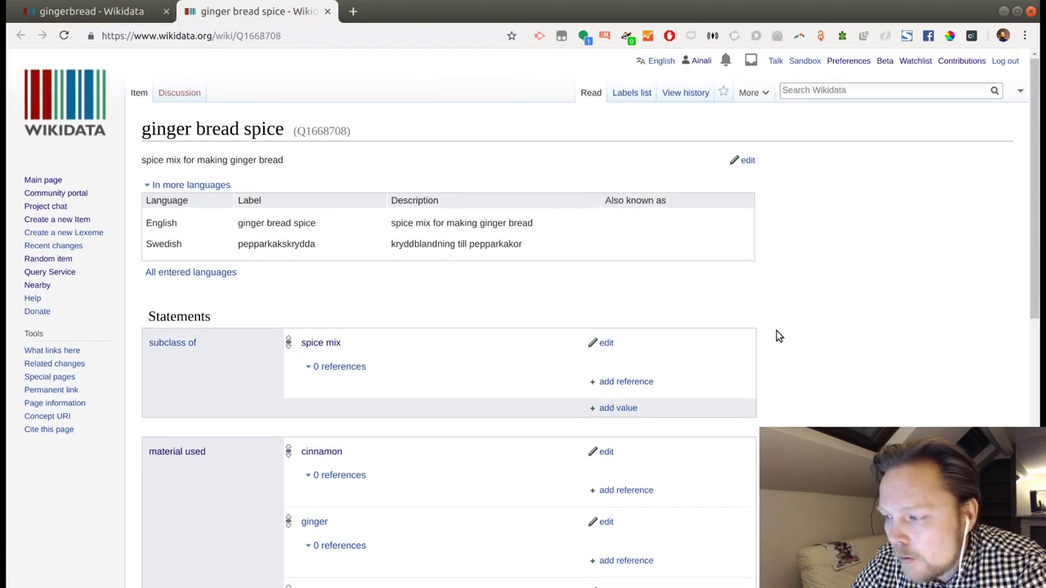
{"action": "left_click", "coordinate": [815, 93]}
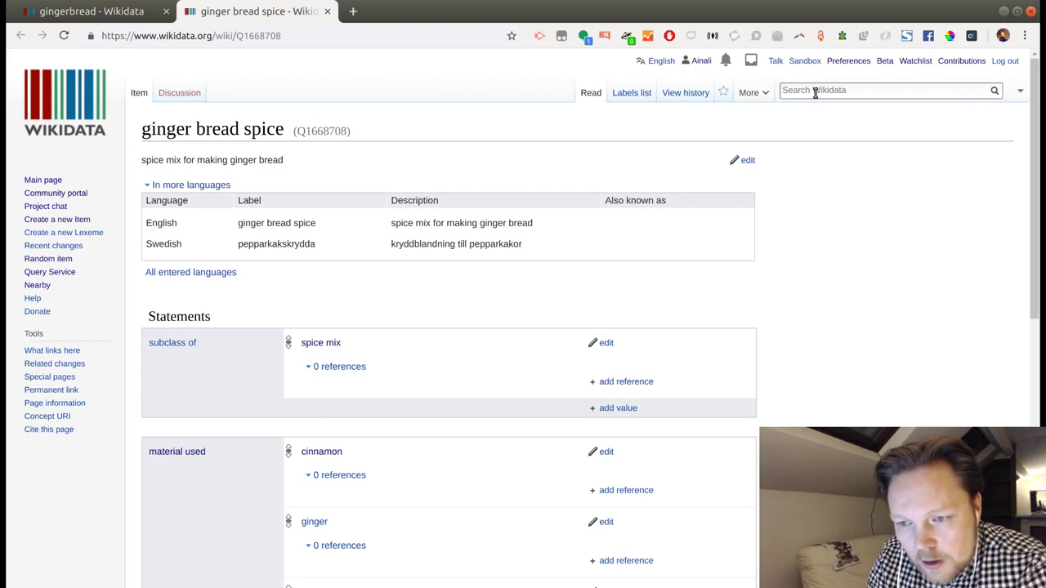
{"action": "type", "text": "peppark"}
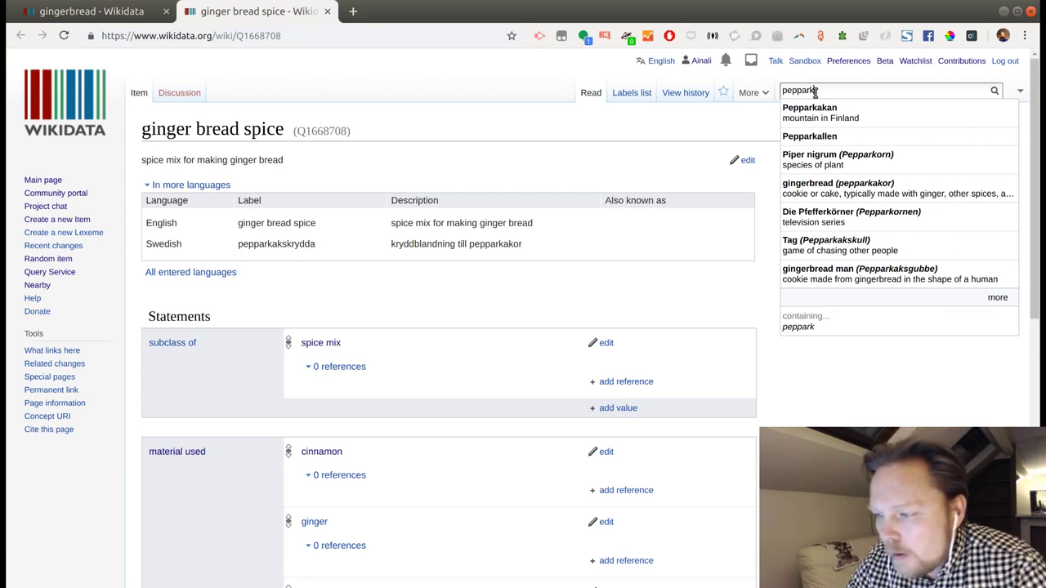
{"action": "middle_click", "coordinate": [817, 112]}
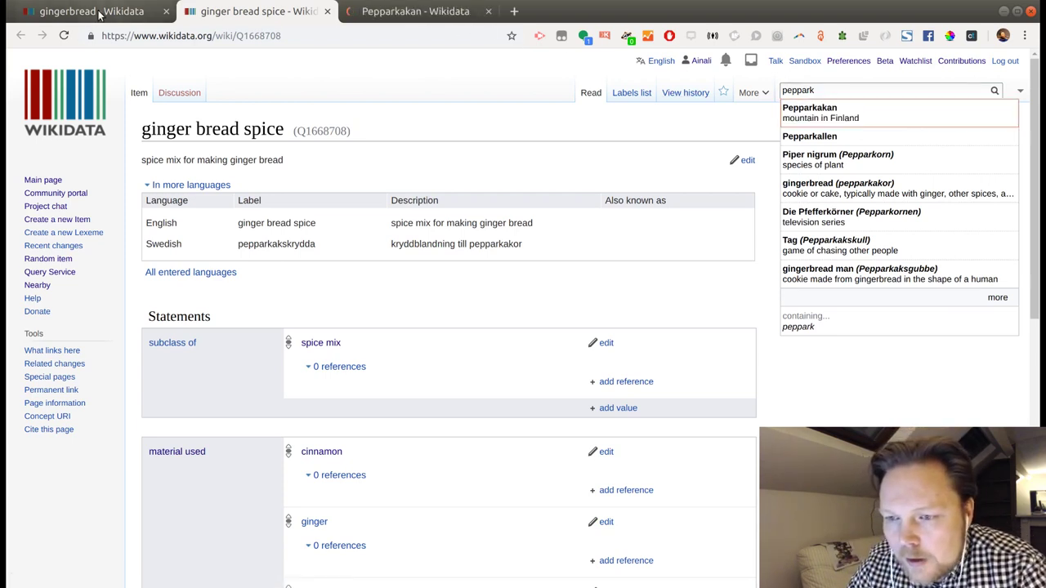
Copy the gingerbread item's ID Q178600 from the gingerbread tab
{"action": "left_click", "coordinate": [100, 16]}
{"action": "scroll", "coordinate": [354, 116], "scroll_direction": "up", "scroll_amount": 12}
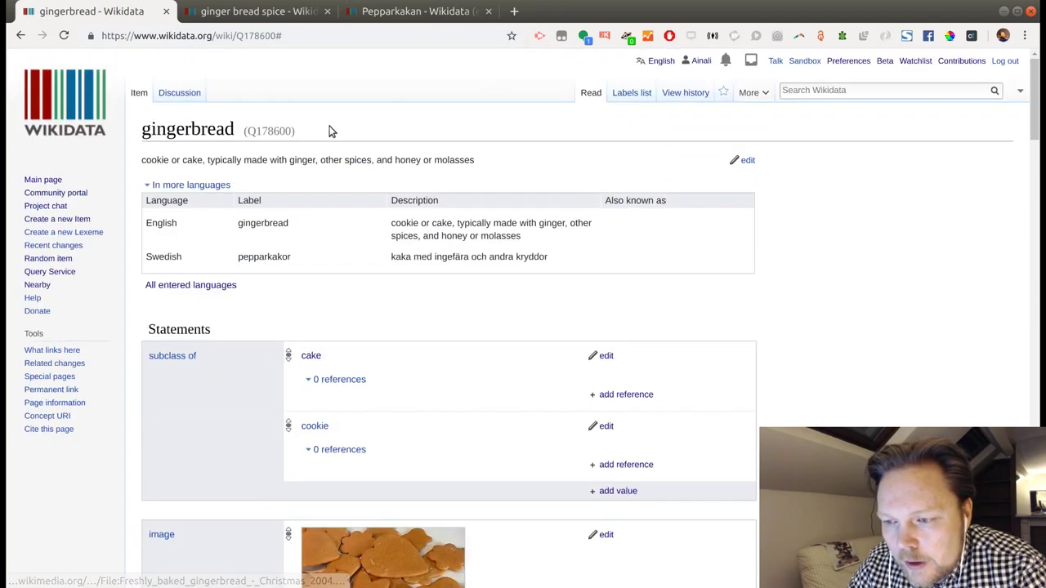
{"action": "double_click", "coordinate": [260, 131]}
{"action": "key", "text": "ctrl+c"}
{"action": "left_click", "coordinate": [414, 12]}
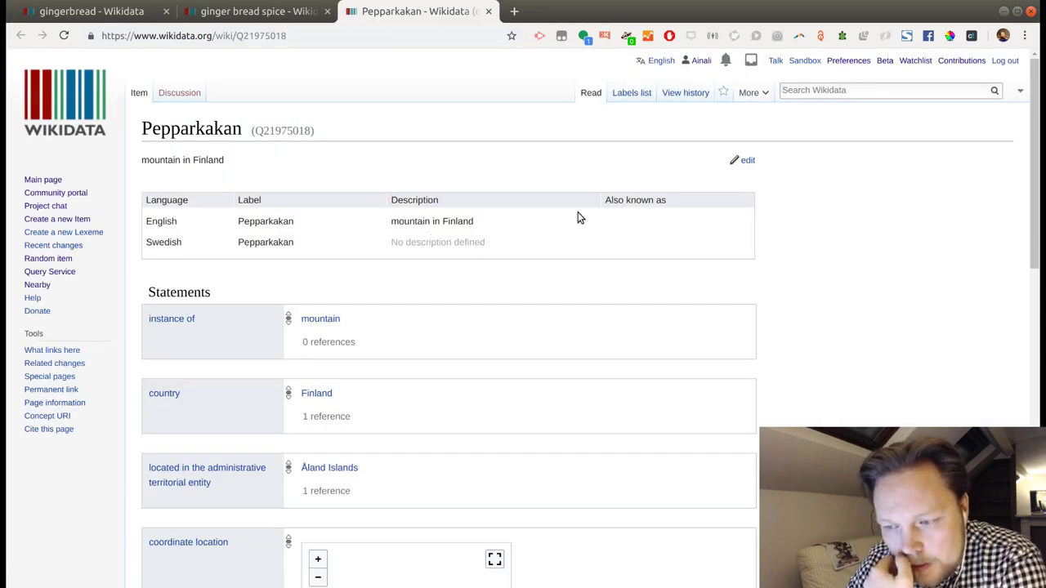
Give Pepparkakan the Swedish description 'berg i Finland'
{"action": "left_click", "coordinate": [744, 159]}
{"action": "left_click", "coordinate": [428, 244]}
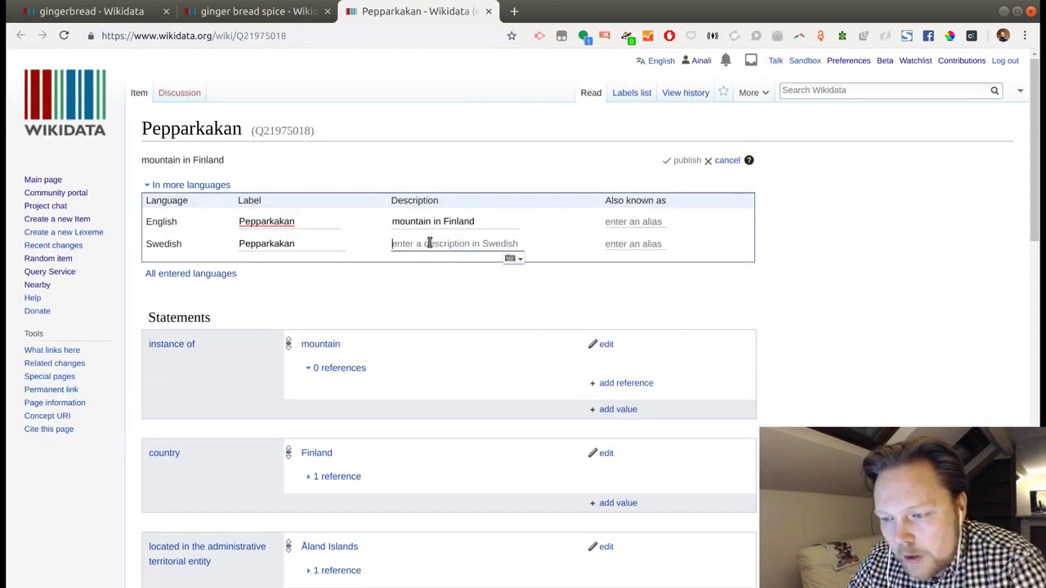
{"action": "type", "text": "berg i "}
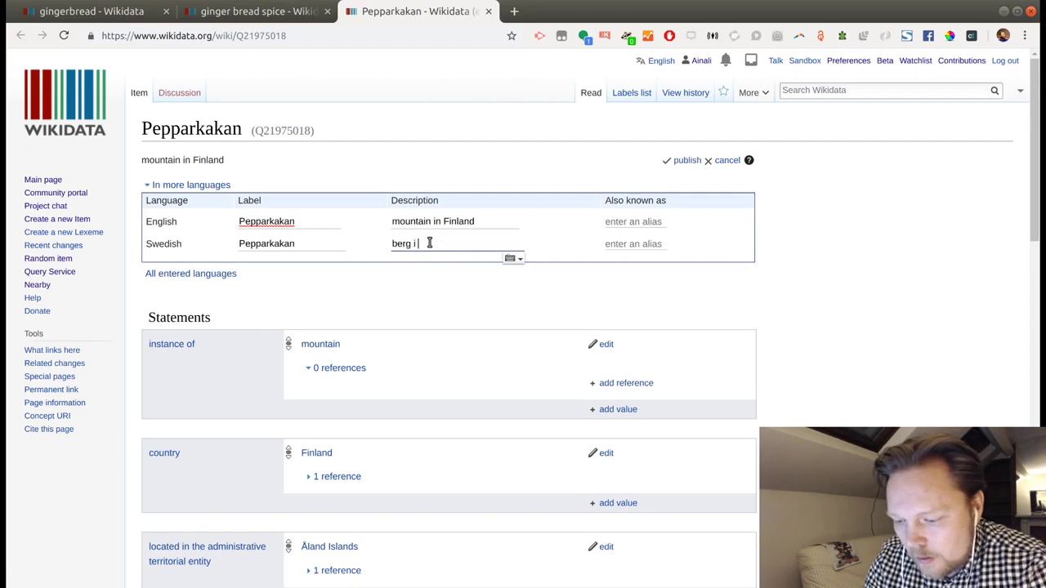
{"action": "type", "text": "Finland"}
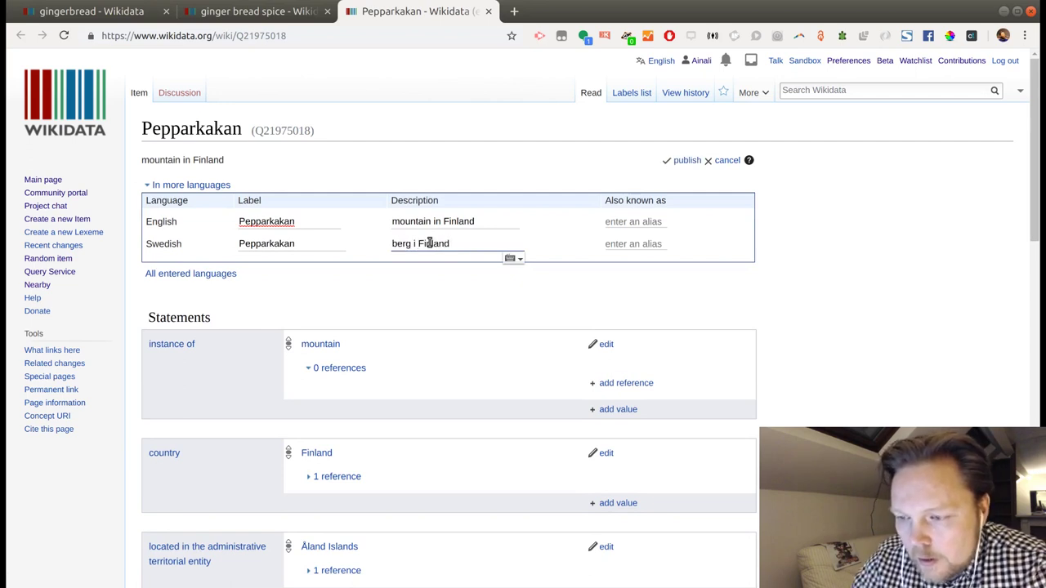
{"action": "left_click", "coordinate": [683, 160]}
Zoom Pepparkakan's location map out until the coastline is visible
{"action": "scroll", "coordinate": [497, 280], "scroll_direction": "down", "scroll_amount": 5}
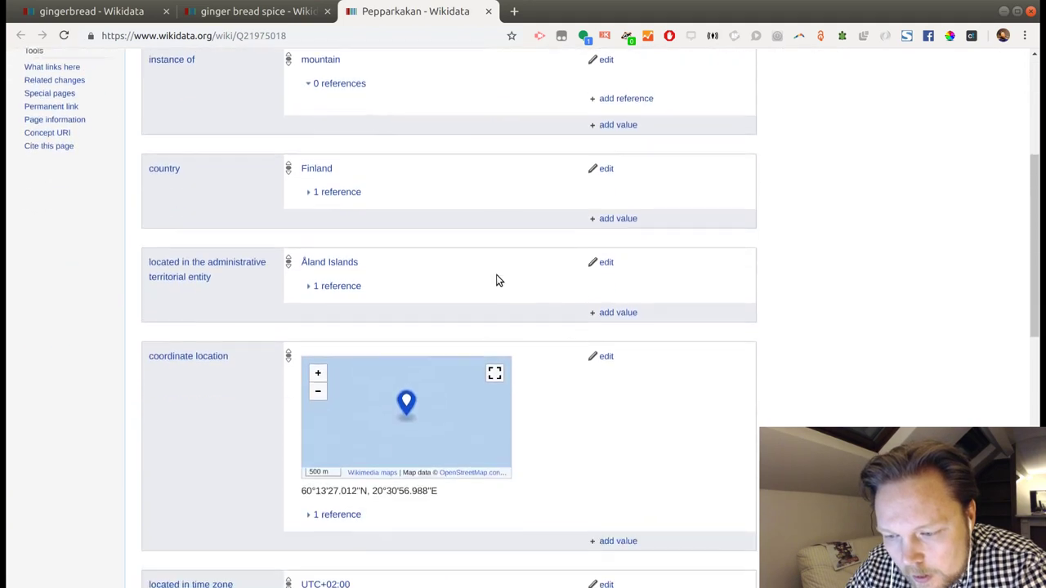
{"action": "scroll", "coordinate": [599, 313], "scroll_direction": "down", "scroll_amount": 2}
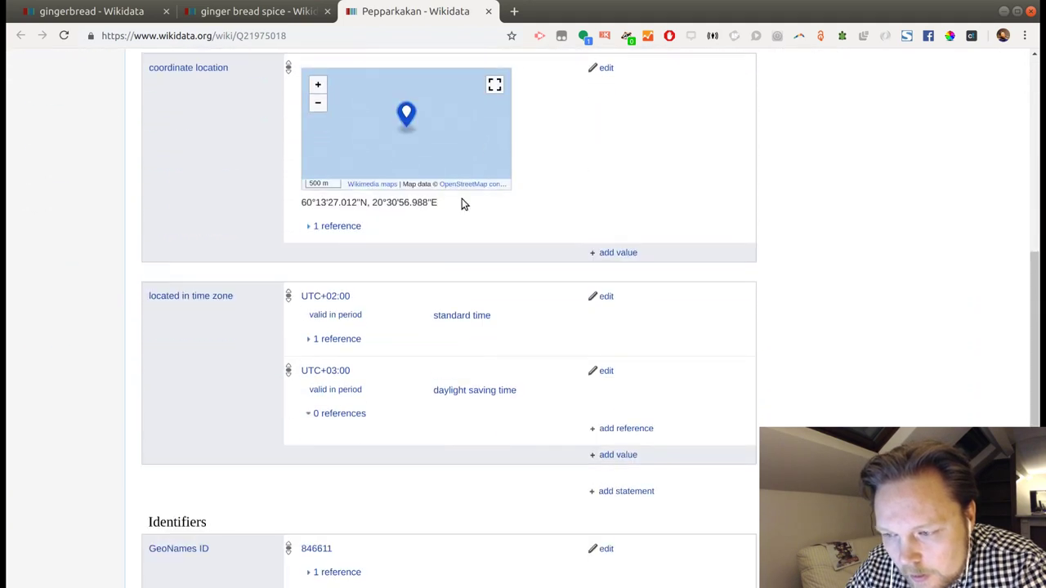
{"action": "left_click", "coordinate": [318, 104]}
{"action": "left_click", "coordinate": [318, 105]}
{"action": "left_click", "coordinate": [318, 105]}
{"action": "left_click", "coordinate": [318, 105]}
{"action": "left_click", "coordinate": [318, 105]}
{"action": "left_click", "coordinate": [318, 104]}
{"action": "left_click", "coordinate": [318, 105]}
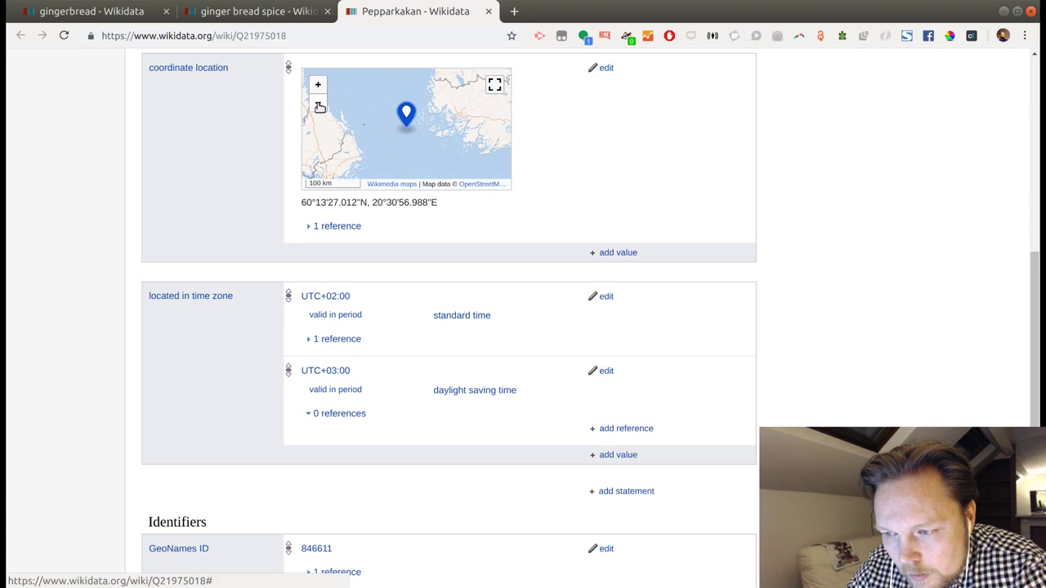
Add a named after statement with value gingerbread (Q178600) to Pepparkakan
{"action": "scroll", "coordinate": [561, 271], "scroll_direction": "down", "scroll_amount": 3}
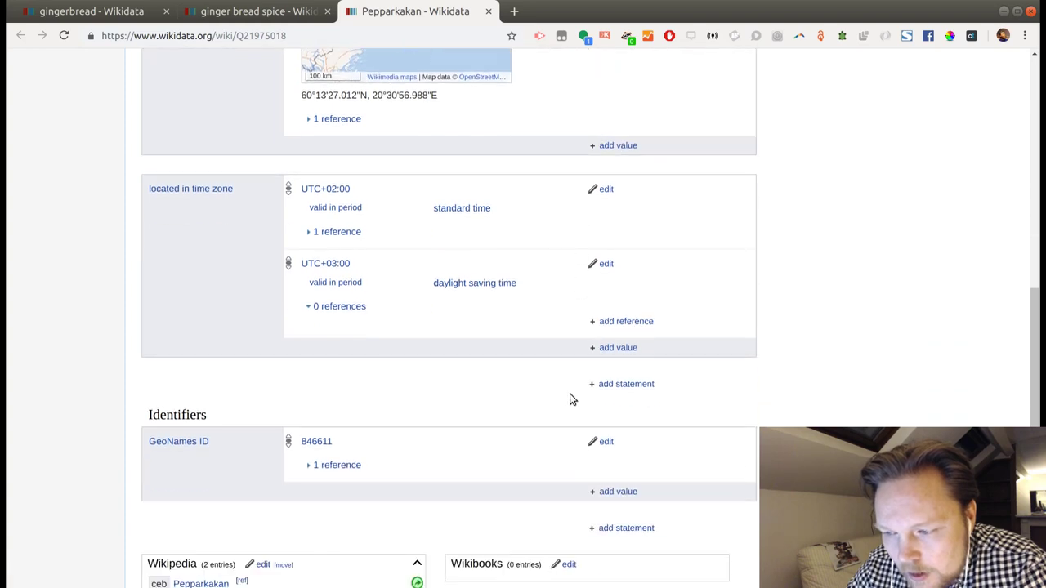
{"action": "left_click", "coordinate": [621, 384]}
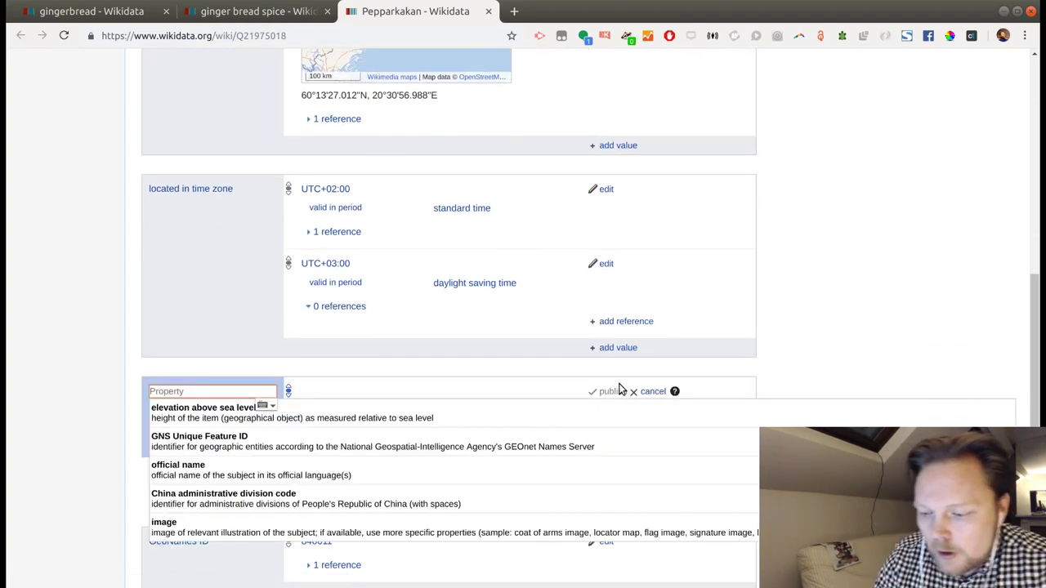
{"action": "type", "text": "named"}
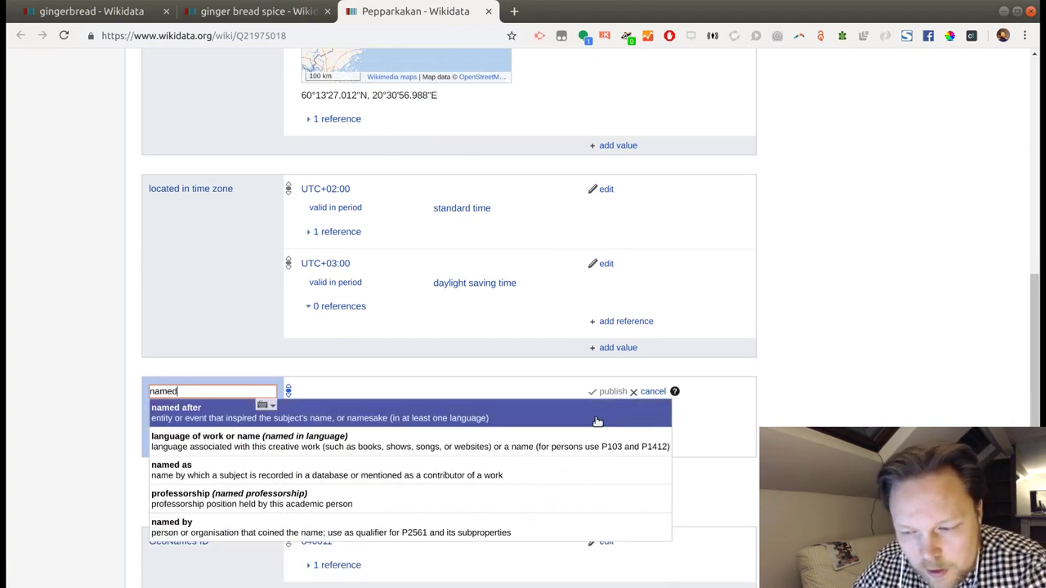
{"action": "left_click", "coordinate": [309, 420]}
{"action": "key", "text": "ctrl+v"}
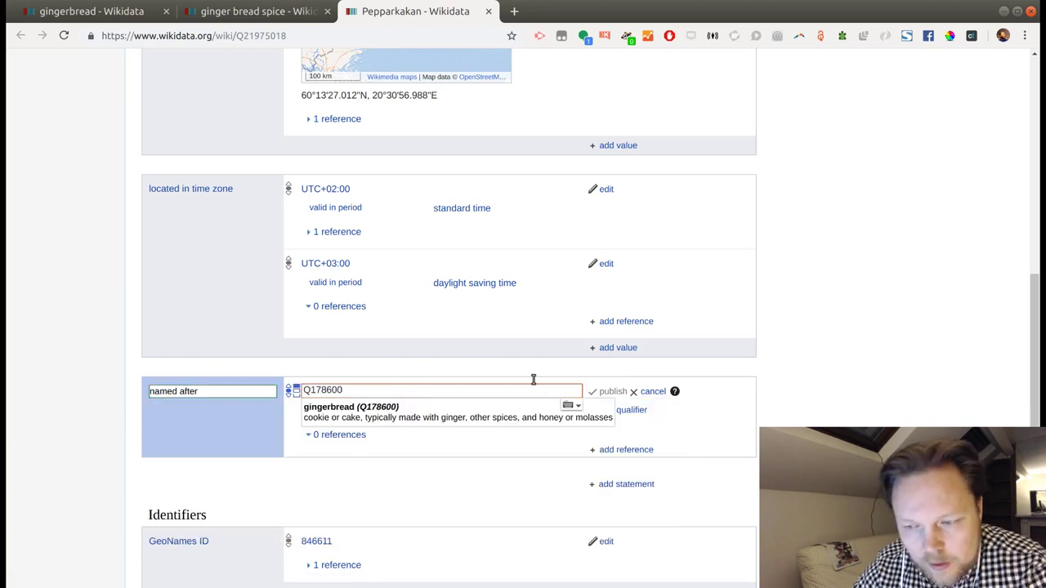
{"action": "left_click", "coordinate": [423, 411]}
{"action": "left_click", "coordinate": [601, 392]}
Review Pepparkakan's statements and begin a new item search
{"action": "scroll", "coordinate": [793, 385], "scroll_direction": "up", "scroll_amount": 3}
{"action": "scroll", "coordinate": [794, 385], "scroll_direction": "up", "scroll_amount": 10}
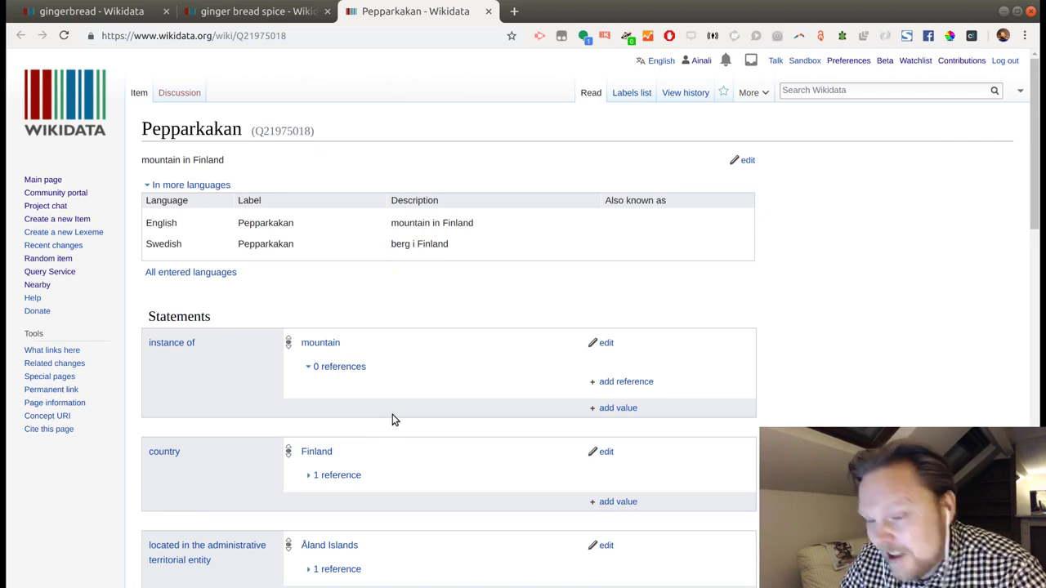
{"action": "scroll", "coordinate": [427, 416], "scroll_direction": "down", "scroll_amount": 5}
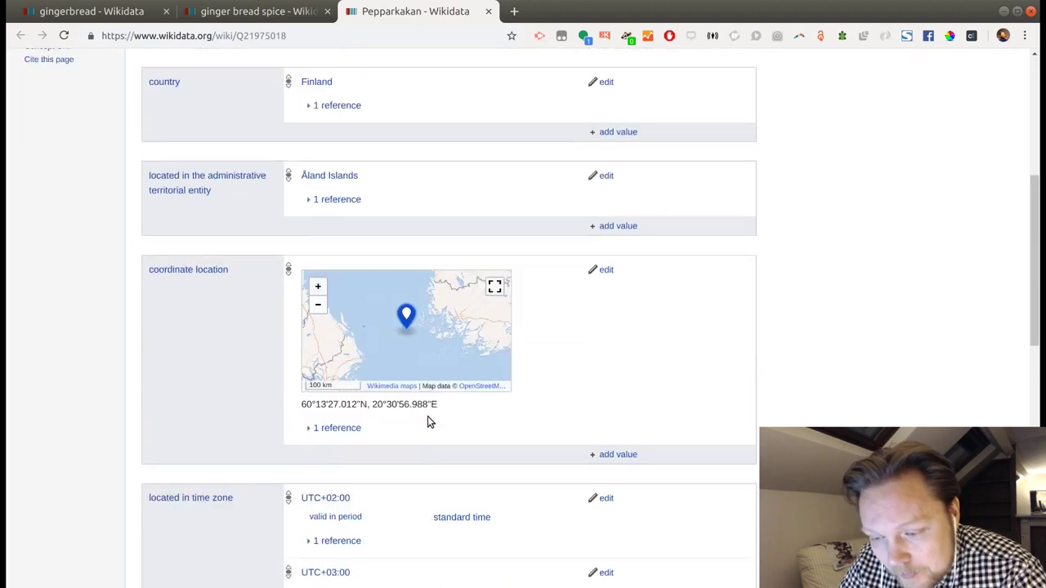
{"action": "scroll", "coordinate": [489, 446], "scroll_direction": "down", "scroll_amount": 4}
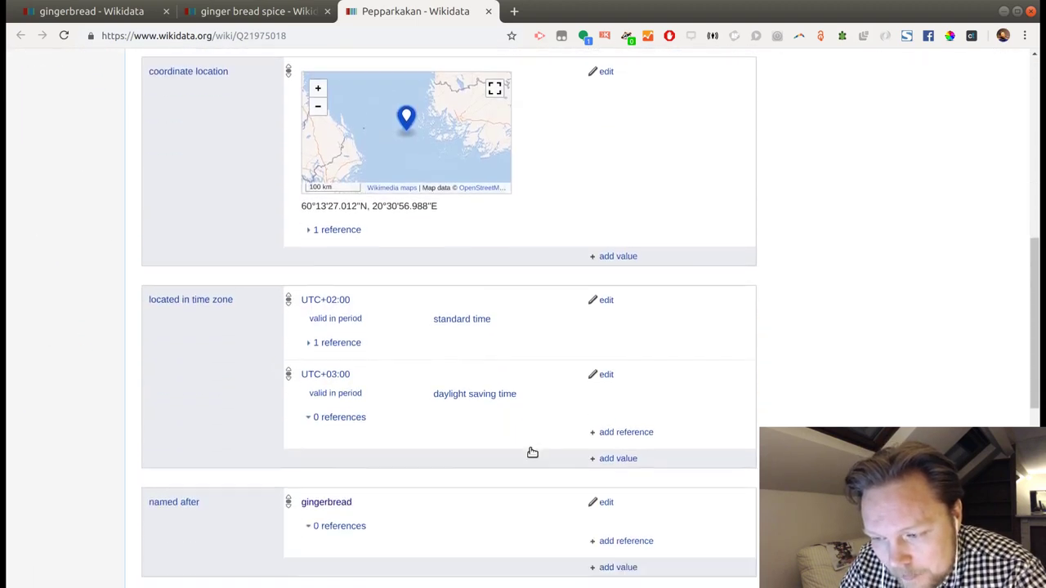
{"action": "scroll", "coordinate": [530, 448], "scroll_direction": "up", "scroll_amount": 10}
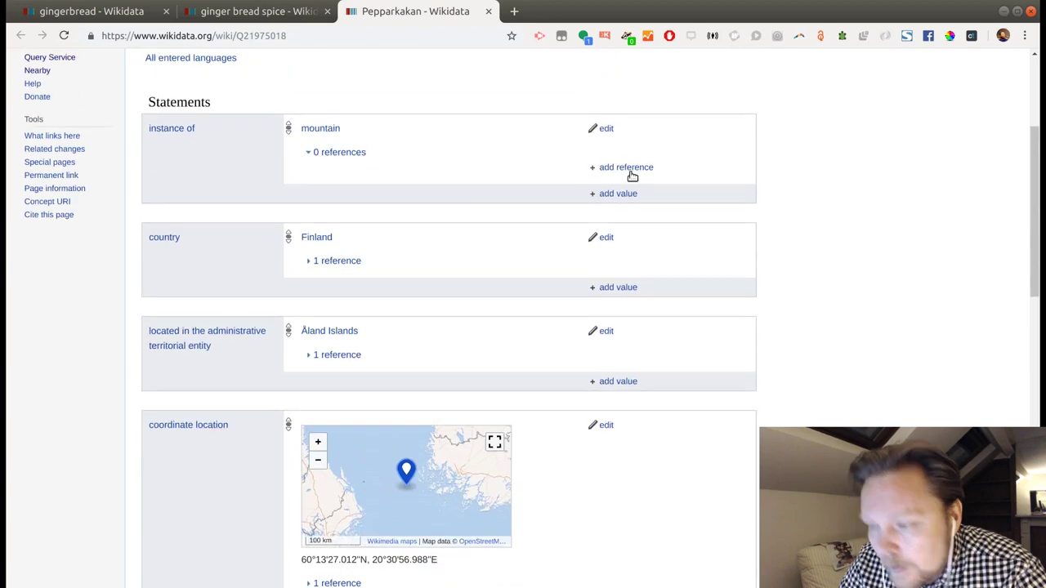
{"action": "scroll", "coordinate": [592, 86], "scroll_direction": "up", "scroll_amount": 2}
{"action": "left_click", "coordinate": [808, 89]}
Enter 'peppark' in the Wikidata search box
{"action": "type", "text": "pepp"}
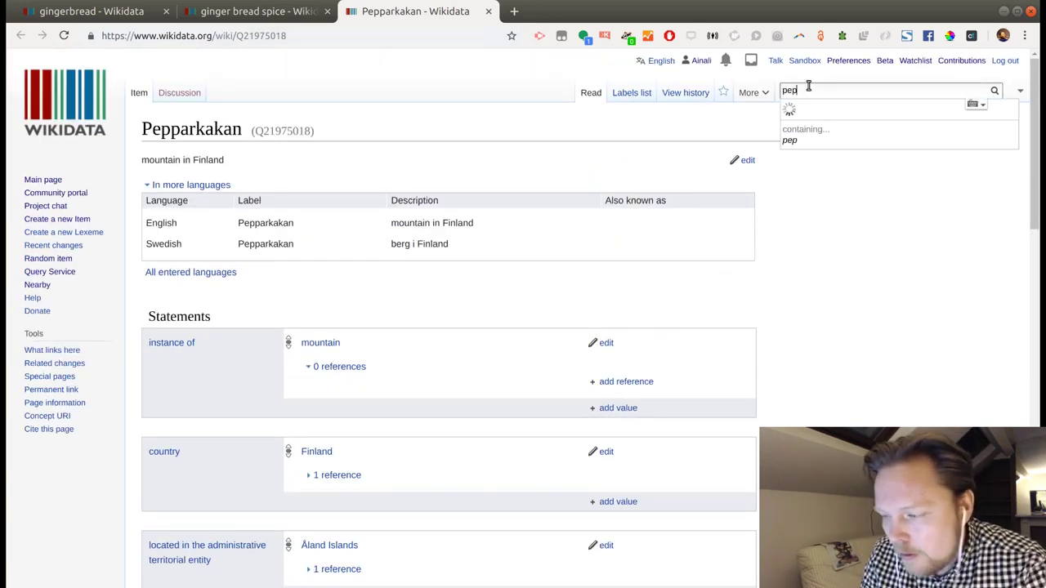
{"action": "type", "text": "arkaka"}
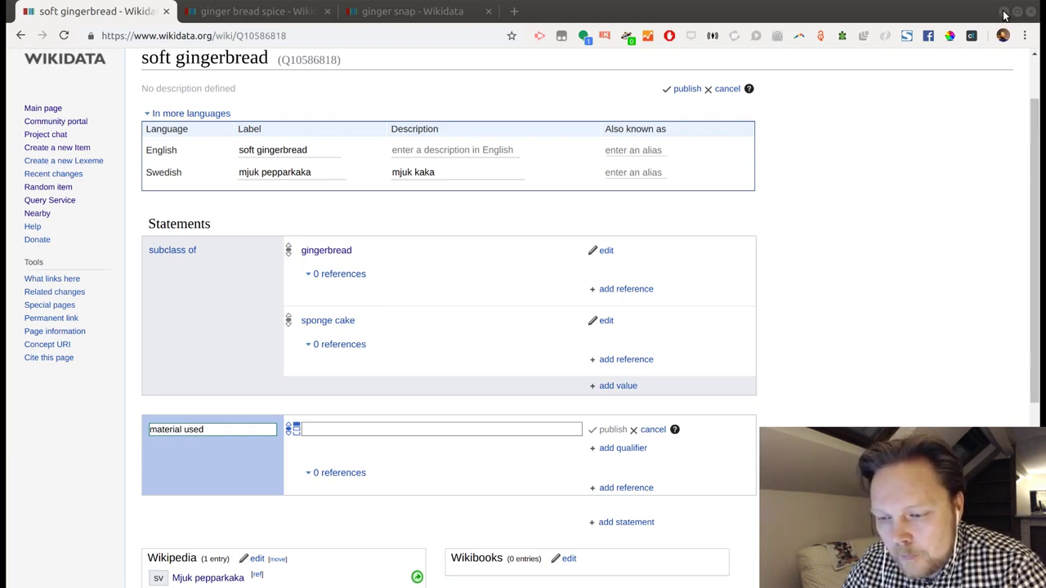
Publish ginger bread spice and wheat flour as soft gingerbread's material used values
{"action": "left_click", "coordinate": [1004, 15]}
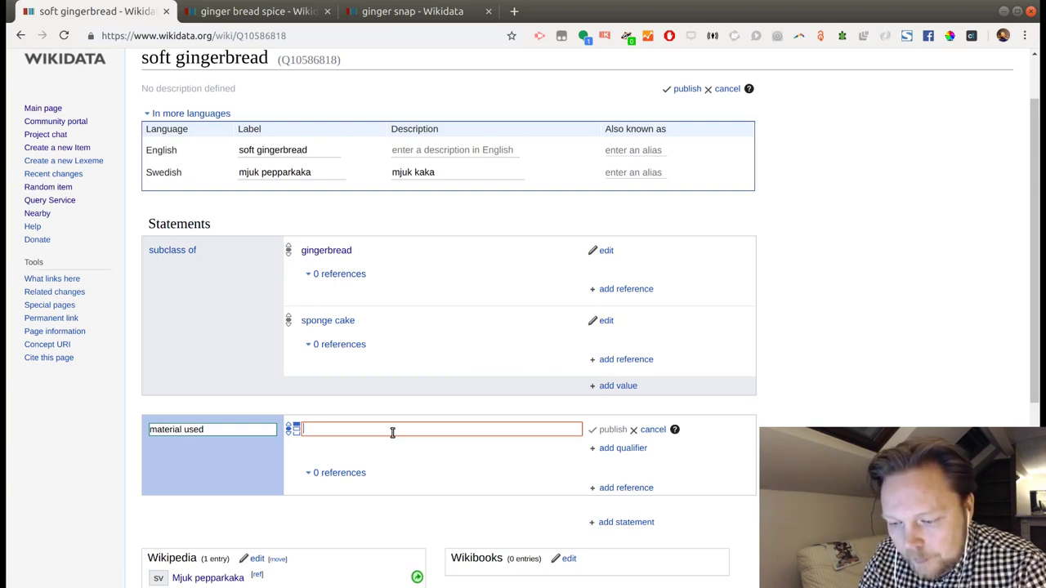
{"action": "type", "text": "ginger"}
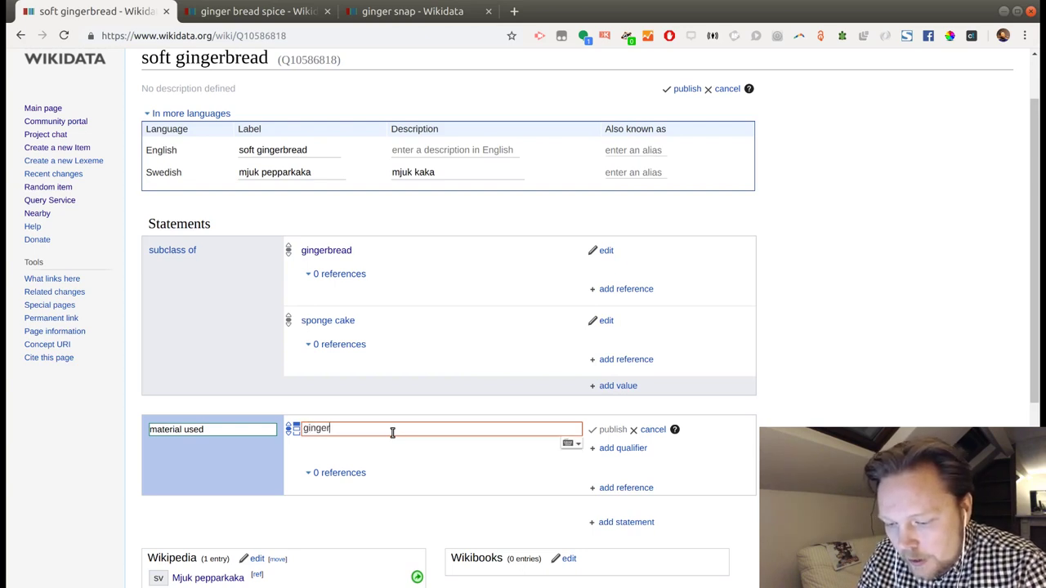
{"action": "type", "text": " brea"}
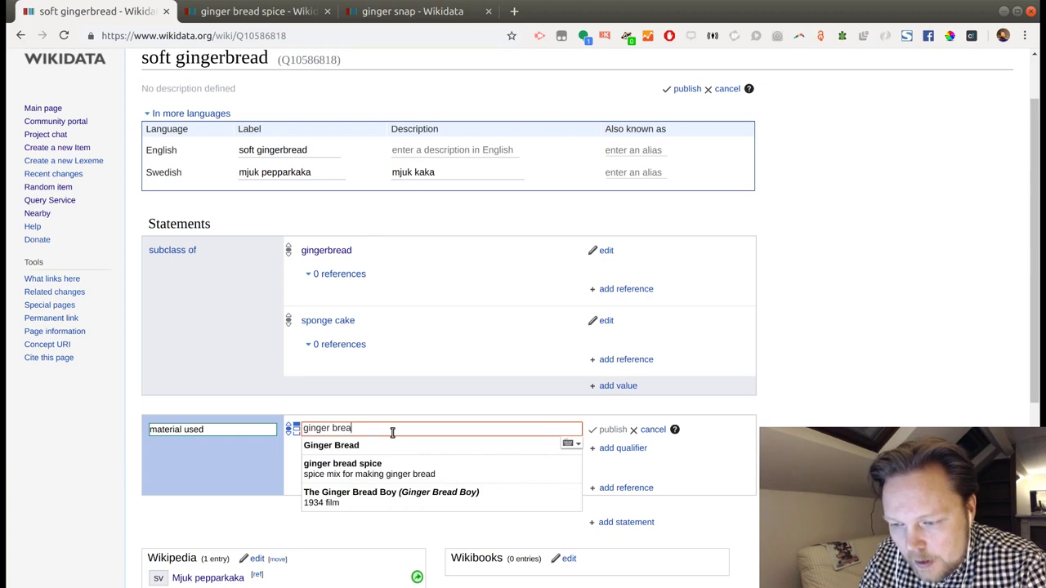
{"action": "left_click", "coordinate": [375, 459]}
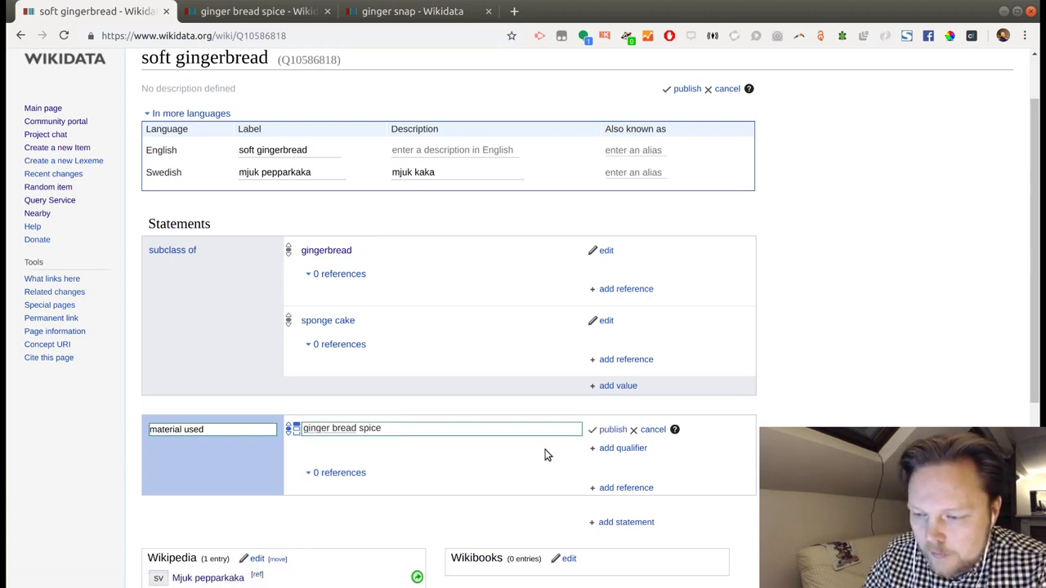
{"action": "left_click", "coordinate": [605, 430]}
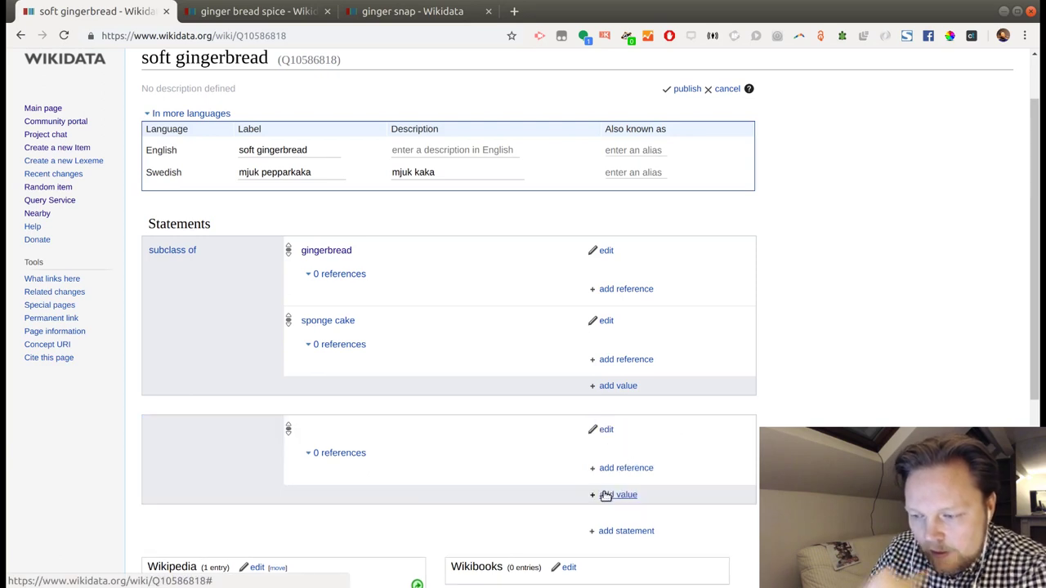
{"action": "left_click", "coordinate": [604, 496]}
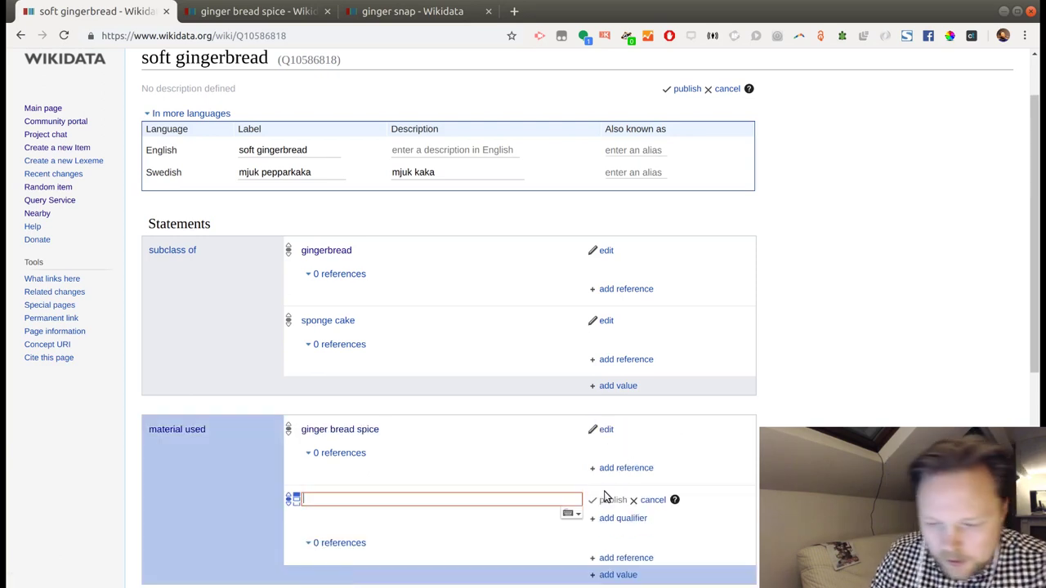
{"action": "type", "text": "wheat flou"}
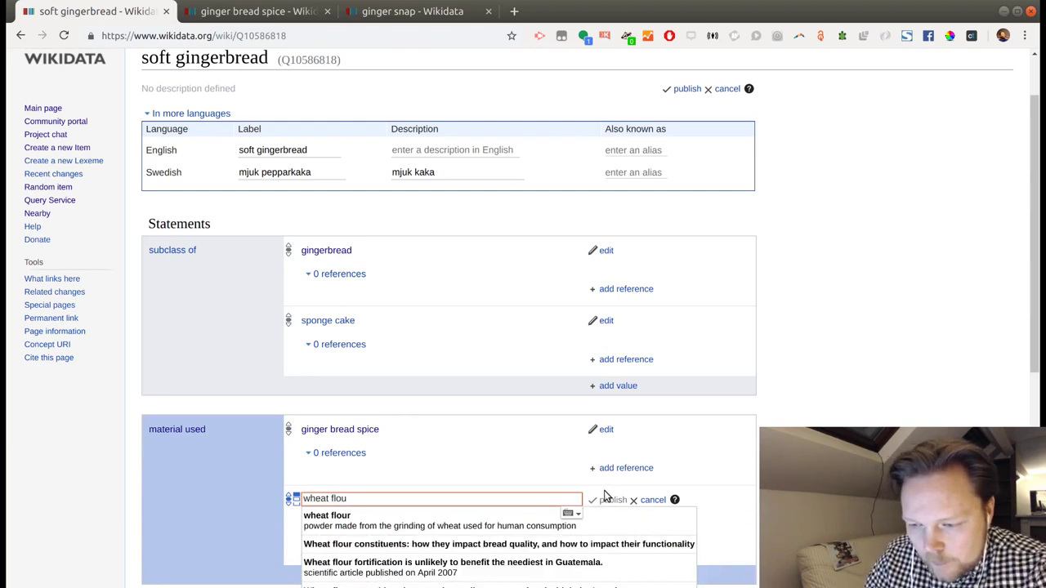
{"action": "type", "text": "r"}
{"action": "key", "text": "Return"}
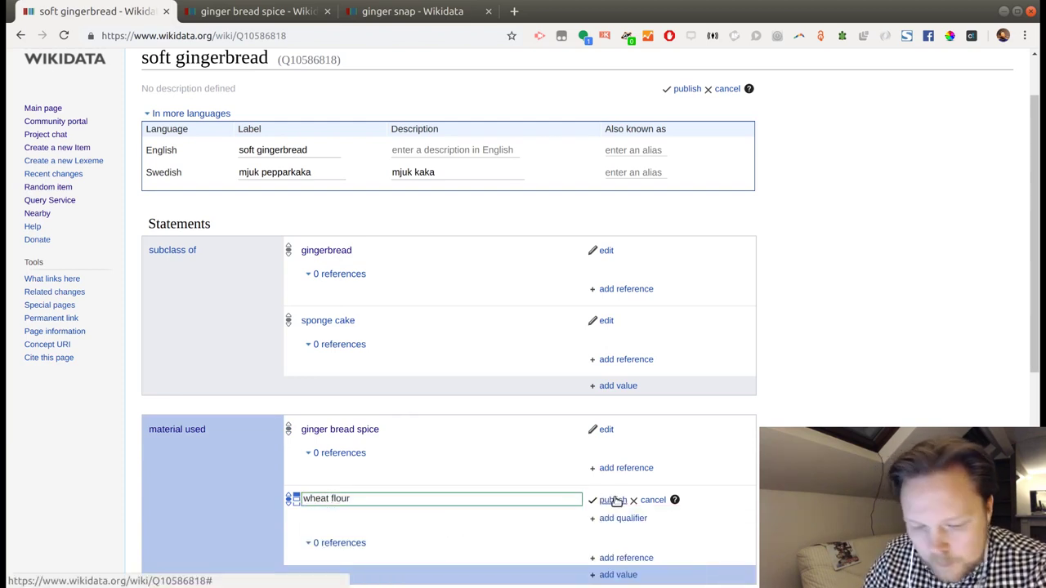
{"action": "left_click", "coordinate": [613, 500]}
{"action": "scroll", "coordinate": [740, 458], "scroll_direction": "down", "scroll_amount": 3}
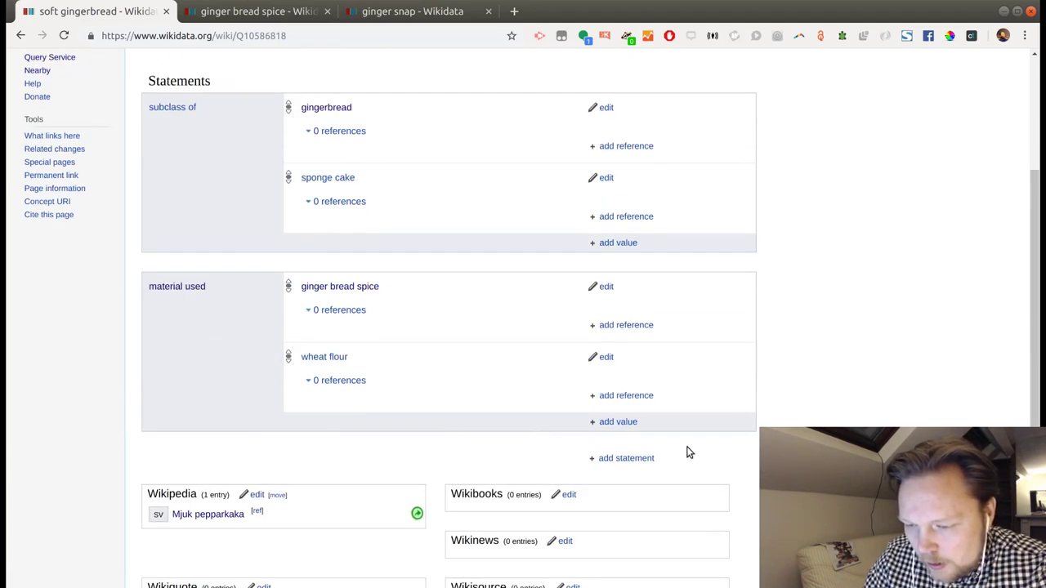
Add sugar and chicken egg as materials used on soft gingerbread
{"action": "left_click", "coordinate": [614, 422]}
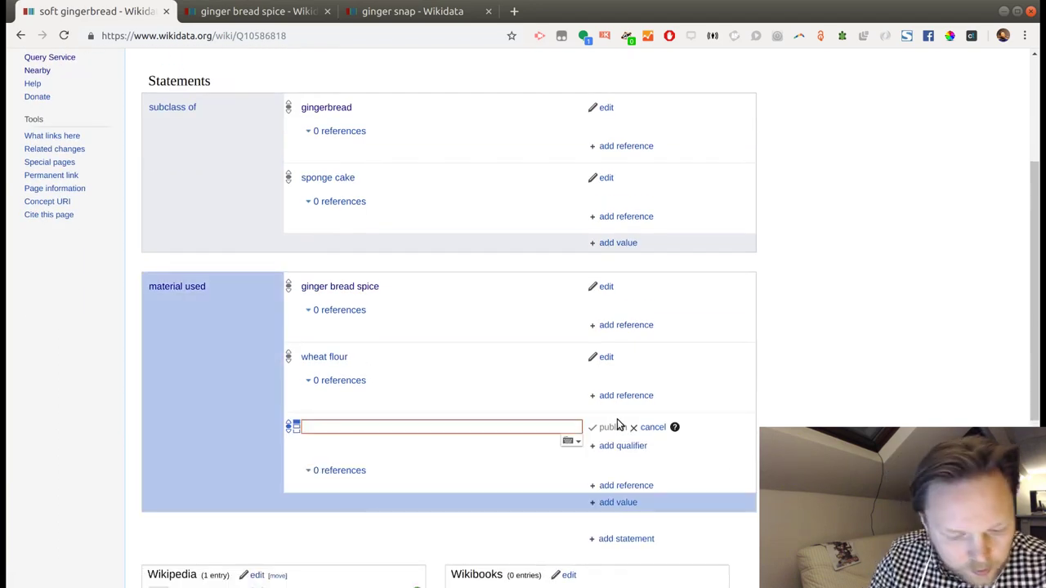
{"action": "type", "text": "sugar"}
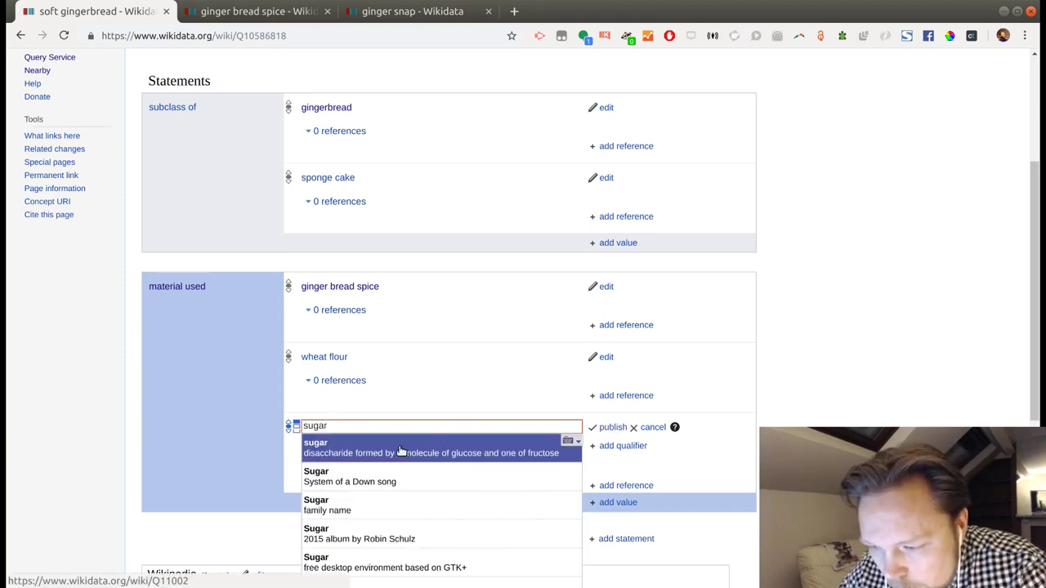
{"action": "left_click", "coordinate": [402, 449]}
{"action": "left_click", "coordinate": [611, 427]}
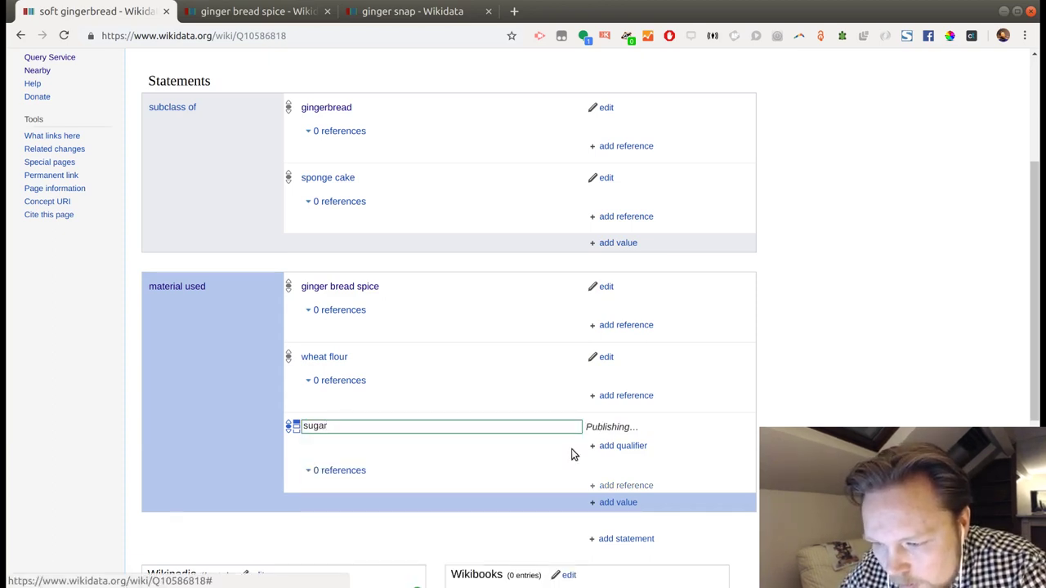
{"action": "left_click", "coordinate": [606, 492]}
{"action": "type", "text": "chi"}
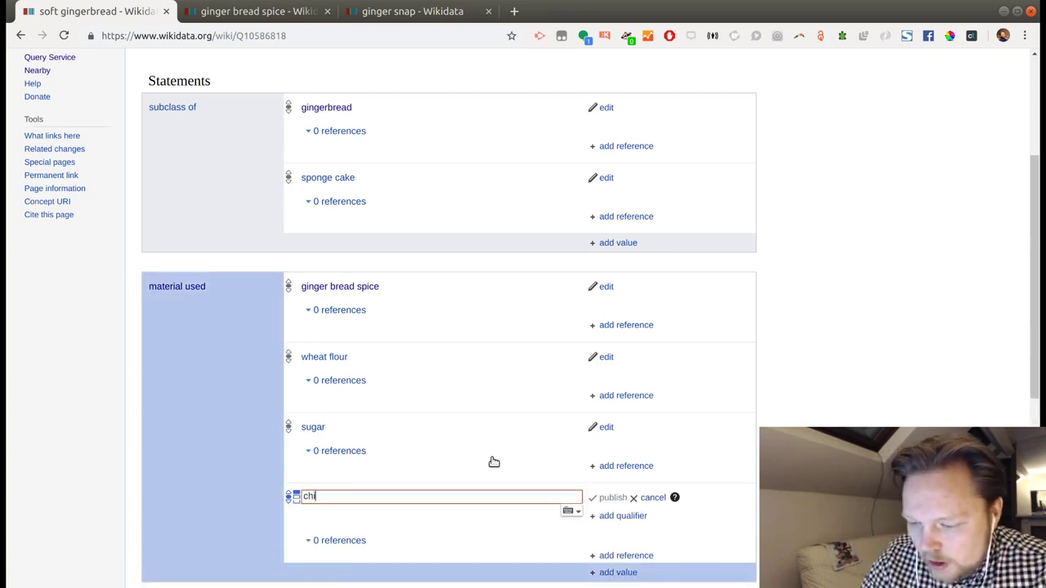
{"action": "type", "text": "cken e"}
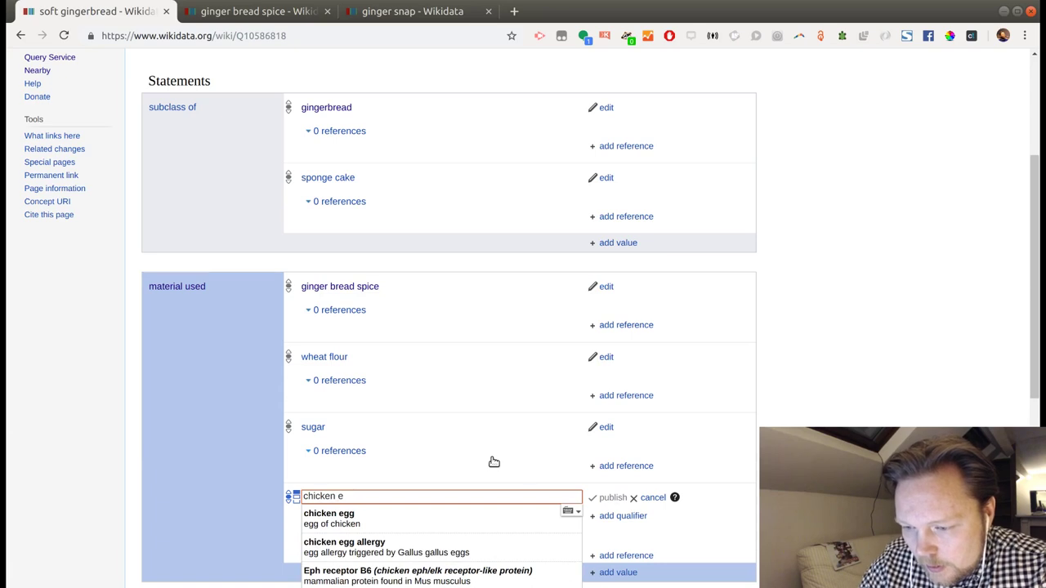
{"action": "left_click", "coordinate": [407, 513]}
{"action": "left_click", "coordinate": [609, 498]}
Add edible fats and oils (via 'matfett') and sodium bicarbonate (via 'bikarb') as materials used
{"action": "scroll", "coordinate": [606, 498], "scroll_direction": "down", "scroll_amount": 2}
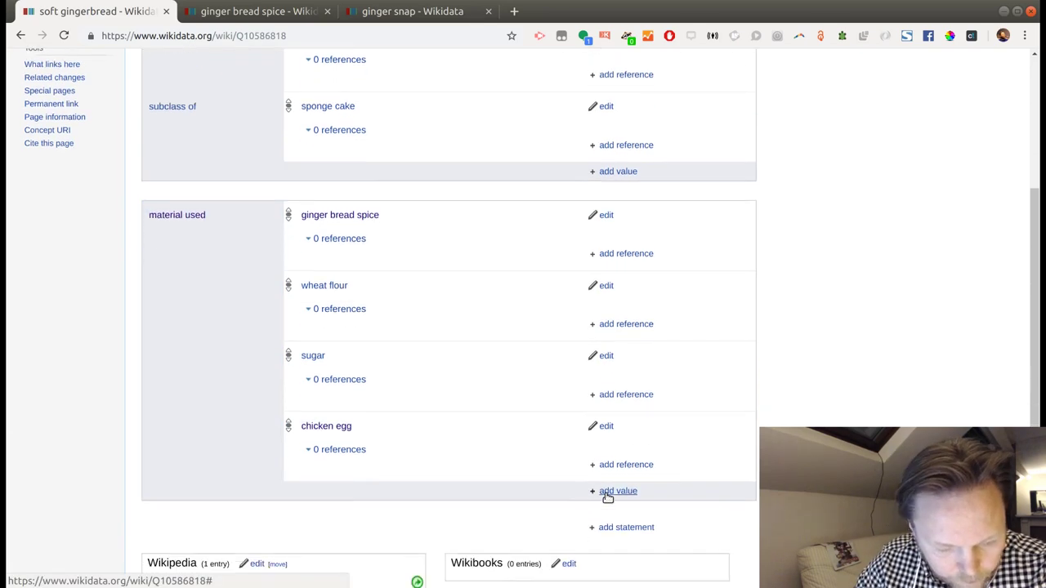
{"action": "left_click", "coordinate": [606, 497]}
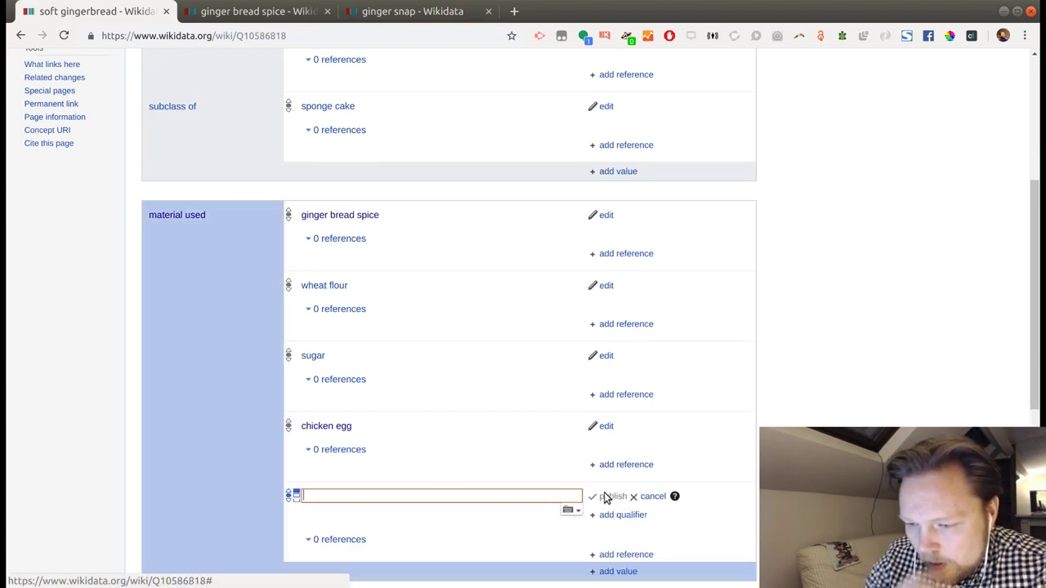
{"action": "type", "text": "matfett"}
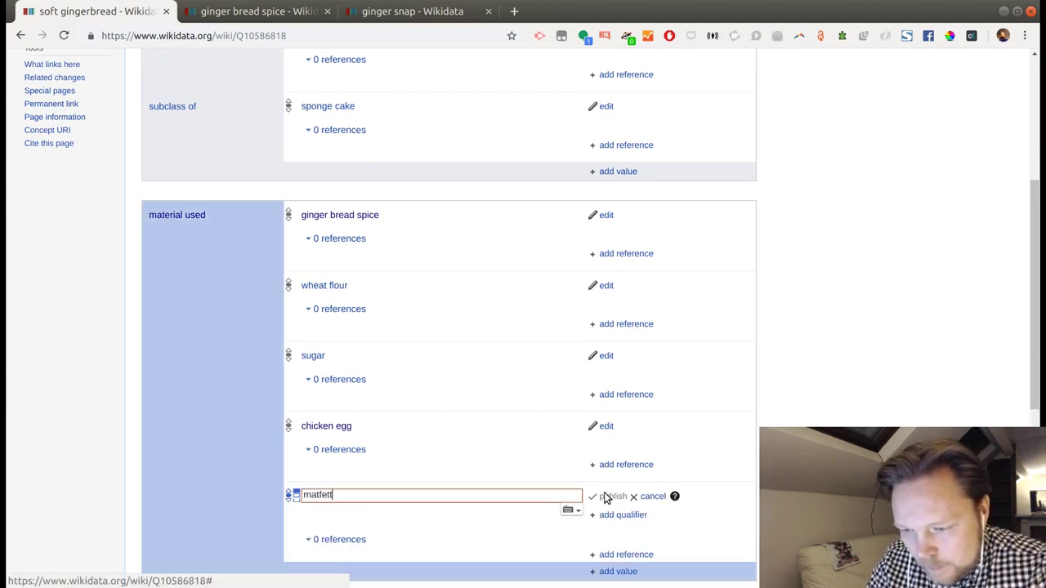
{"action": "left_click", "coordinate": [474, 506]}
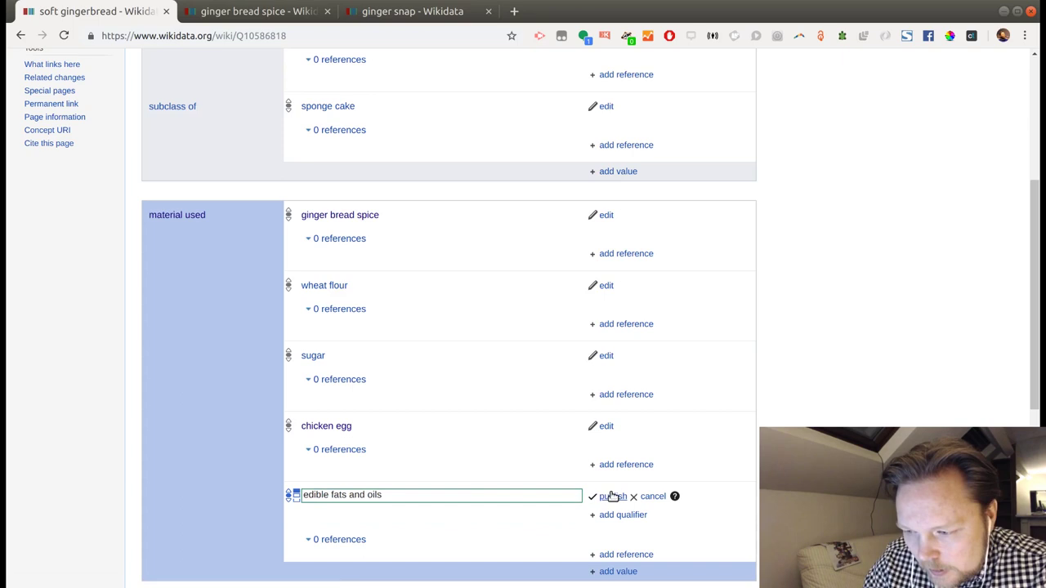
{"action": "left_click", "coordinate": [613, 497]}
{"action": "scroll", "coordinate": [539, 419], "scroll_direction": "down", "scroll_amount": 2}
{"action": "left_click", "coordinate": [621, 454]}
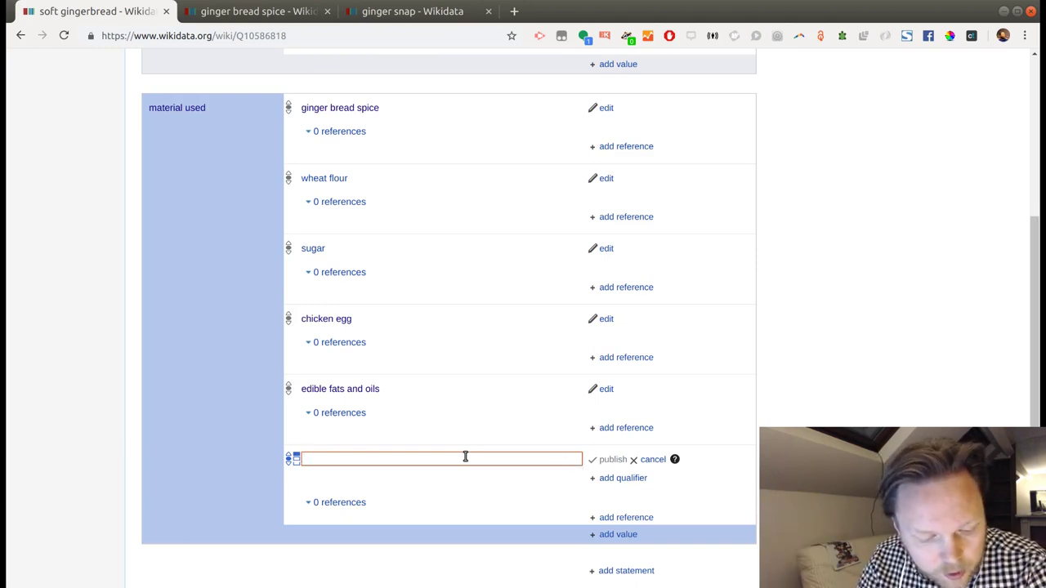
{"action": "type", "text": "bikarb"}
{"action": "key", "text": "ctrl+a"}
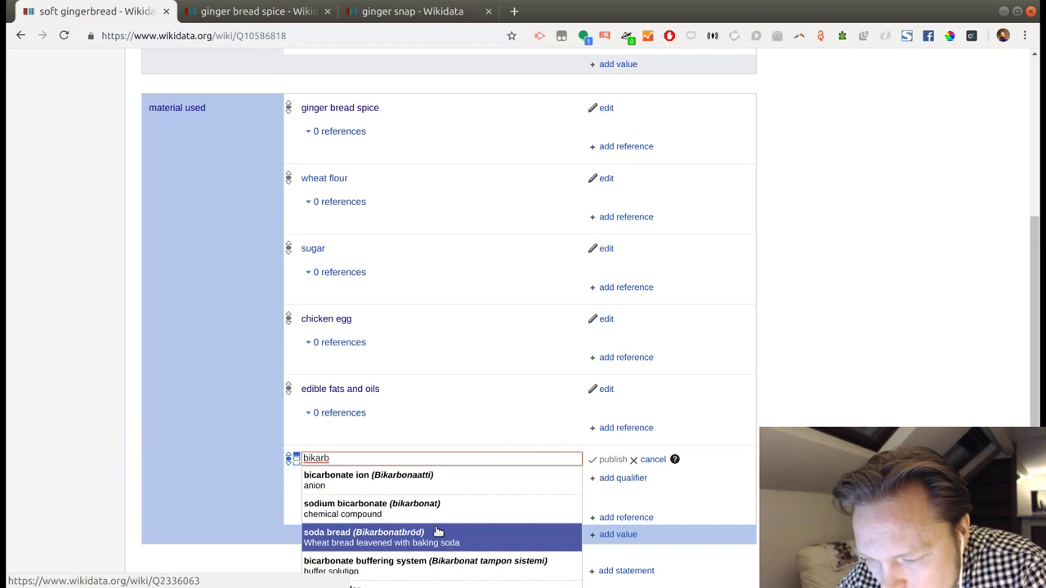
{"action": "scroll", "coordinate": [438, 523], "scroll_direction": "down", "scroll_amount": 1}
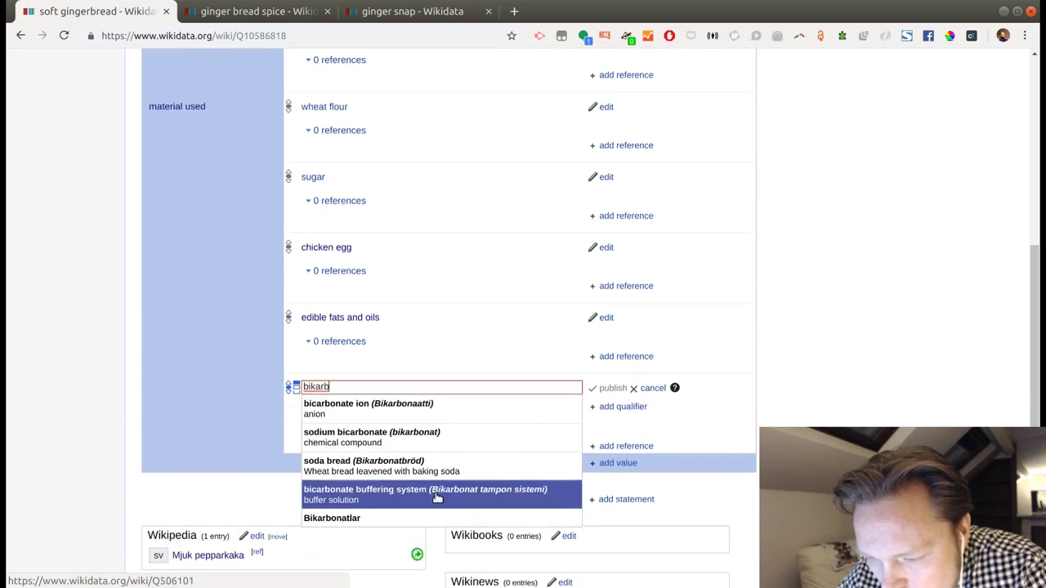
{"action": "left_click", "coordinate": [431, 441]}
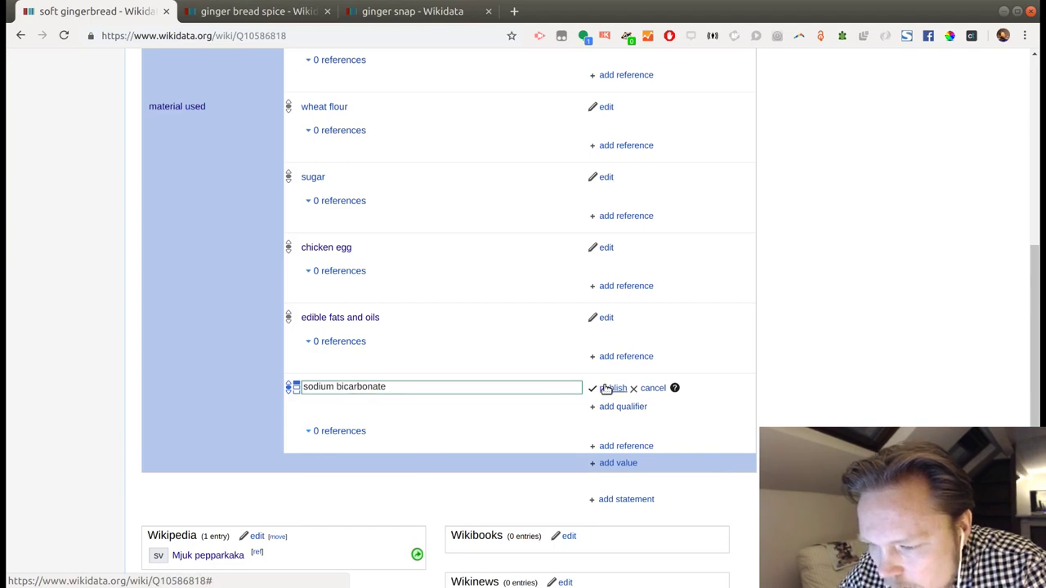
{"action": "left_click", "coordinate": [608, 389]}
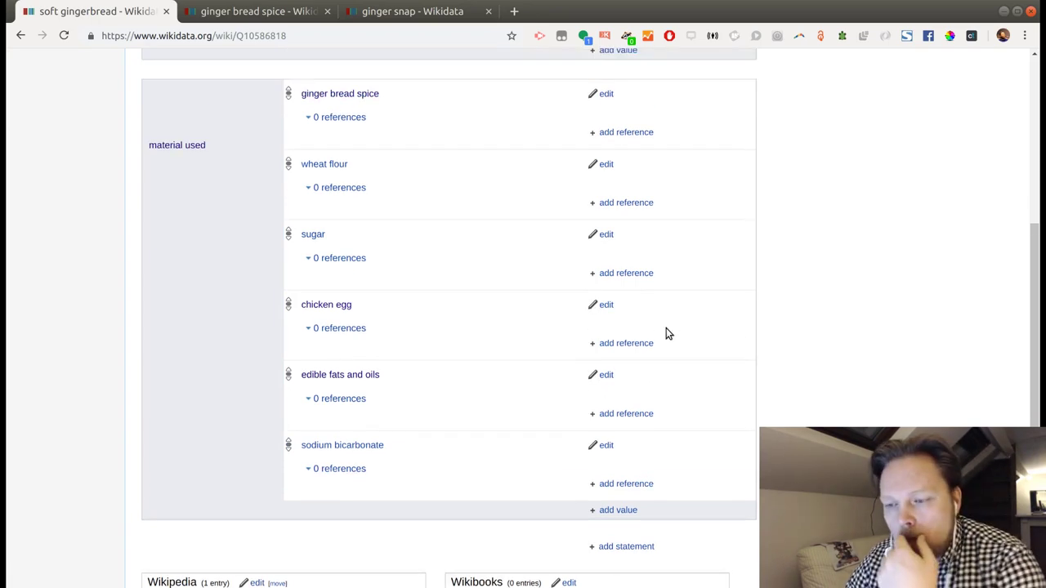
{"action": "scroll", "coordinate": [666, 333], "scroll_direction": "up", "scroll_amount": 5}
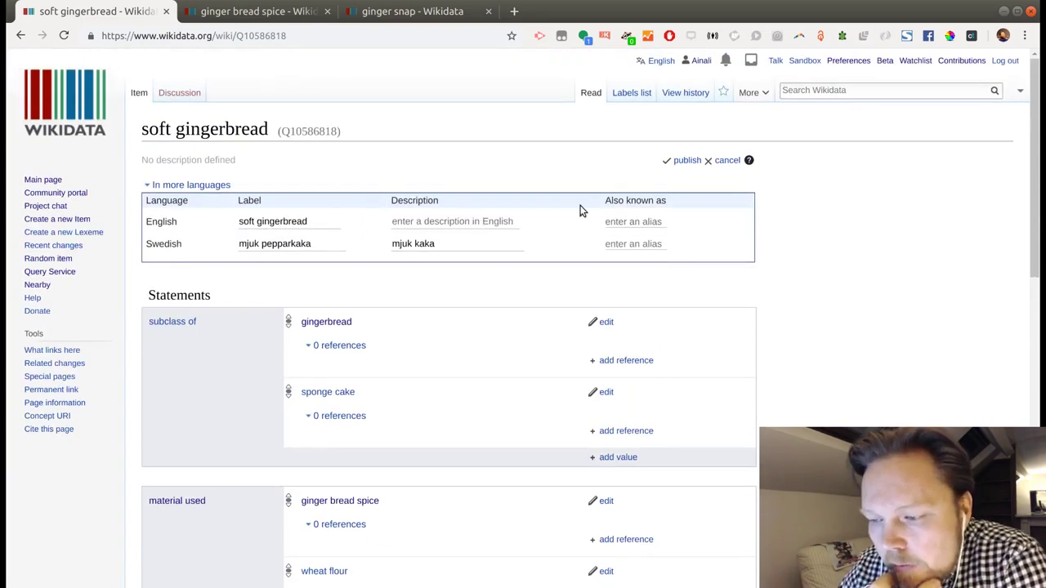
{"action": "left_click", "coordinate": [434, 221]}
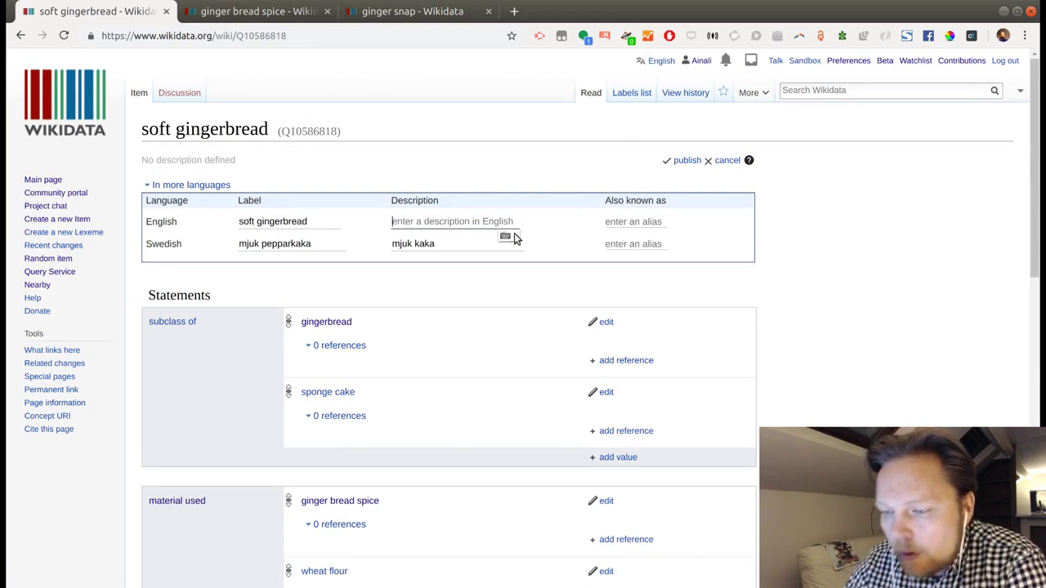
{"action": "type", "text": "spong"}
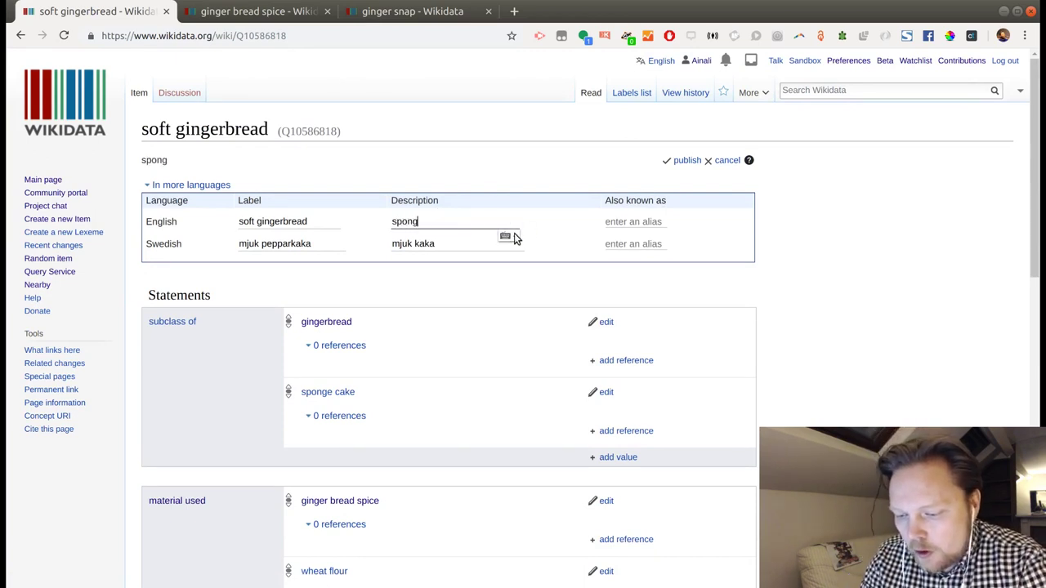
{"action": "type", "text": "e"}
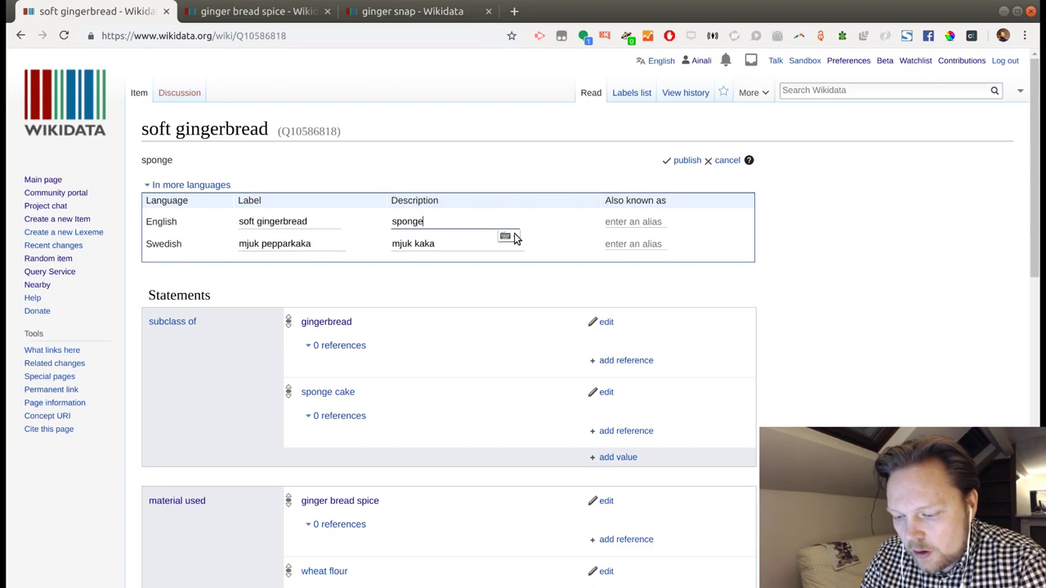
{"action": "type", "text": " cake"}
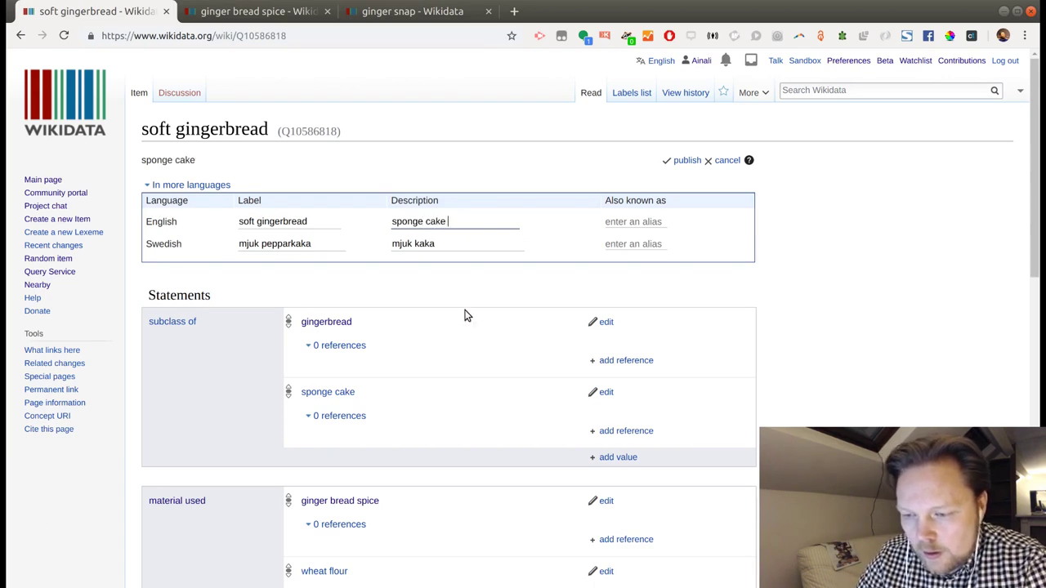
{"action": "scroll", "coordinate": [463, 322], "scroll_direction": "down", "scroll_amount": 1}
{"action": "scroll", "coordinate": [464, 325], "scroll_direction": "up", "scroll_amount": 1}
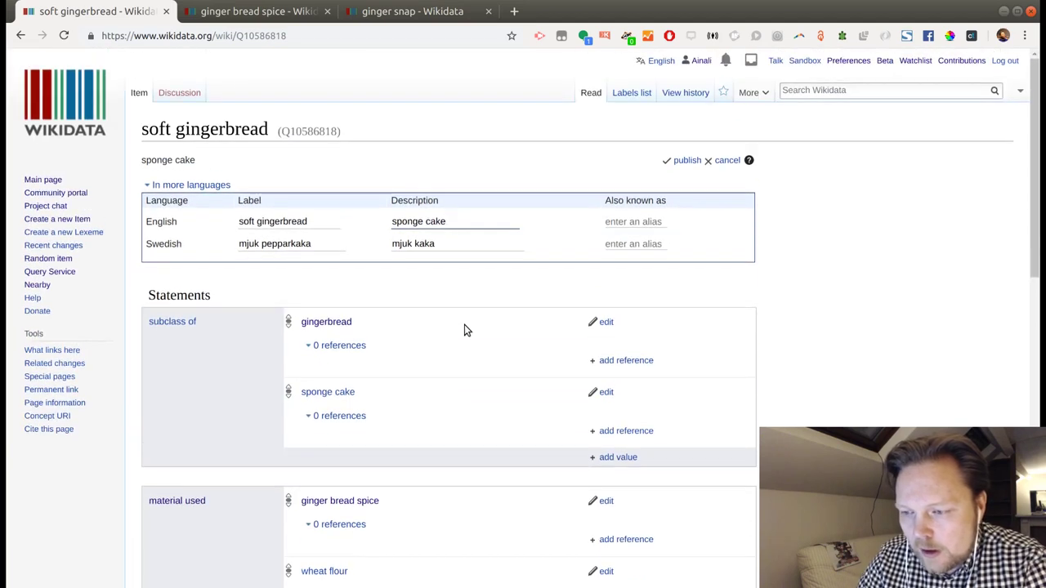
{"action": "key", "text": "BackSpace"}
{"action": "key", "text": "BackSpace"}
{"action": "key", "text": "BackSpace"}
{"action": "key", "text": "BackSpace"}
{"action": "key", "text": "BackSpace"}
{"action": "key", "text": "BackSpace"}
{"action": "key", "text": "BackSpace"}
{"action": "key", "text": "BackSpace"}
{"action": "key", "text": "BackSpace"}
{"action": "key", "text": "BackSpace"}
{"action": "key", "text": "BackSpace"}
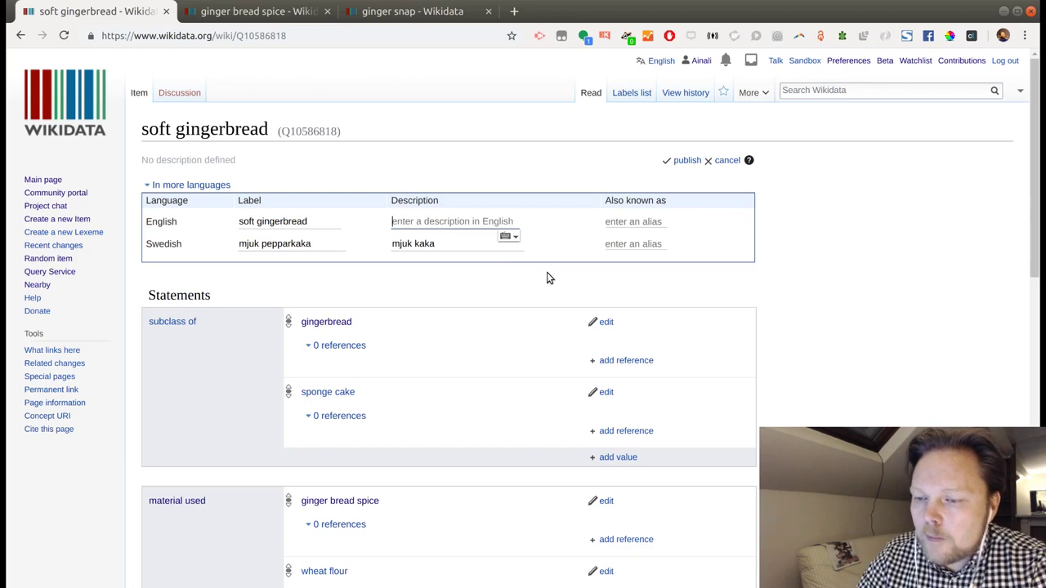
Publish the soft gingerbread label and description edits, leaving edit mode
{"action": "left_click", "coordinate": [683, 161]}
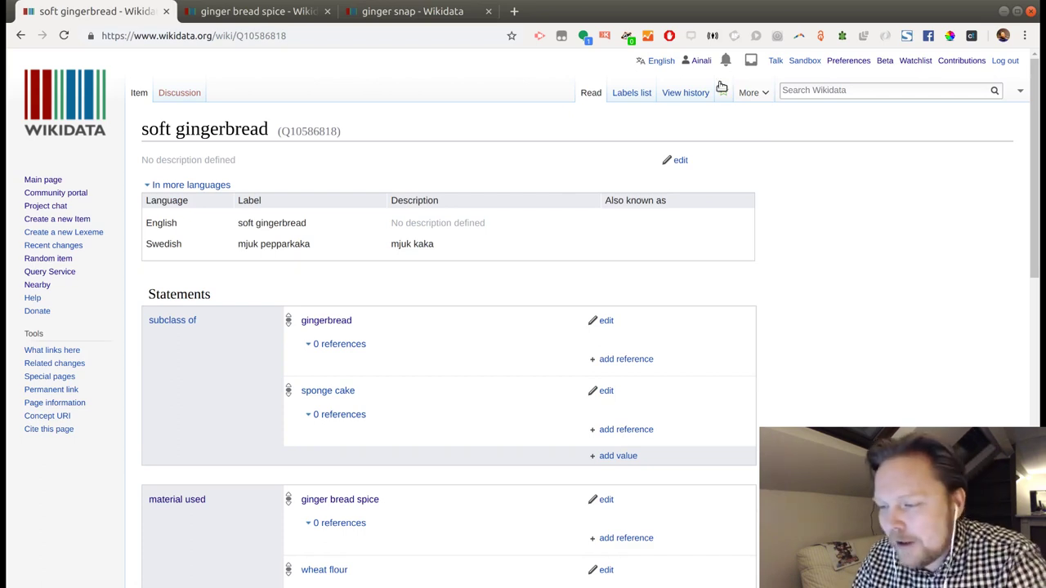
Search 'knäck' and open the knäck item (Q116991)
{"action": "left_click", "coordinate": [812, 90]}
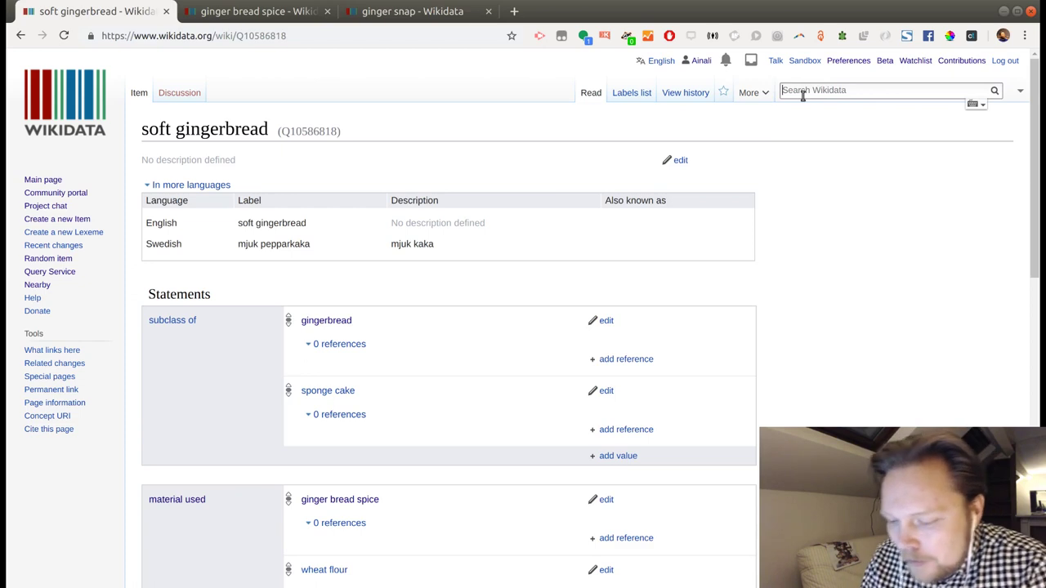
{"action": "type", "text": "kn"}
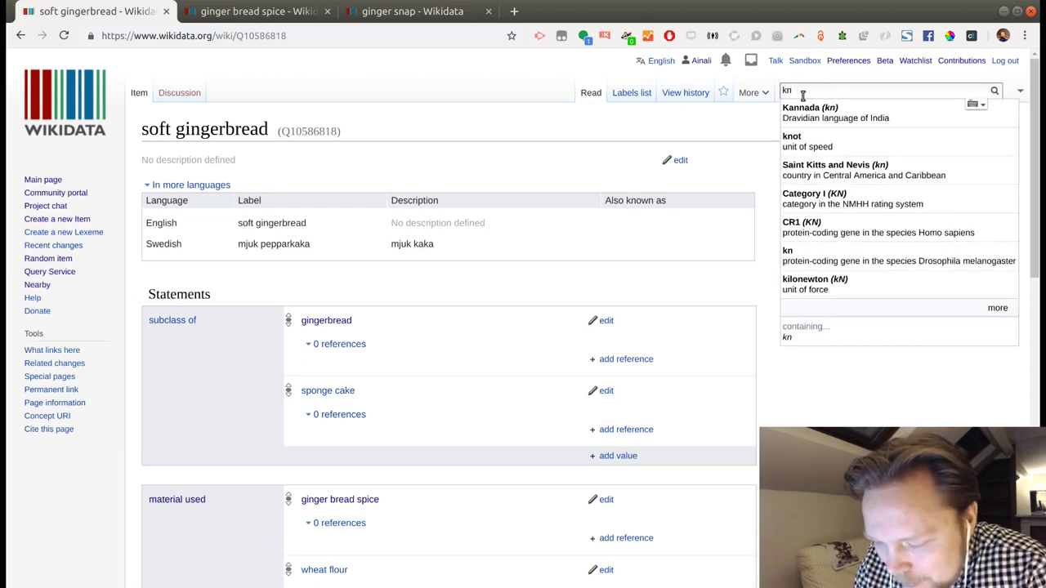
{"action": "type", "text": "äck"}
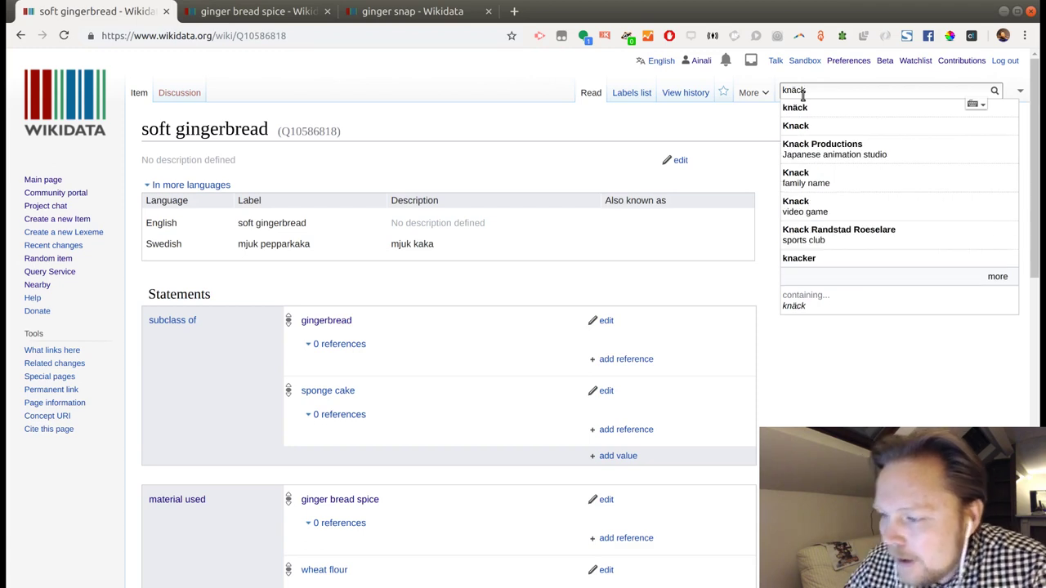
{"action": "left_click", "coordinate": [799, 107]}
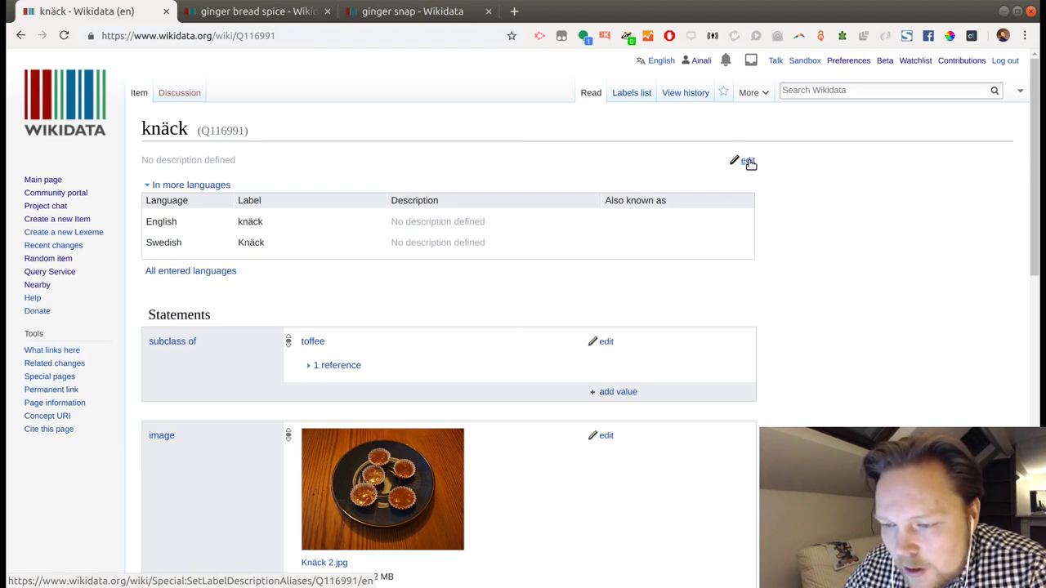
Change knäck's Swedish label from 'Knäck' to 'knäck', add Swedish description 'julgodis', and publish
{"action": "left_click", "coordinate": [747, 161]}
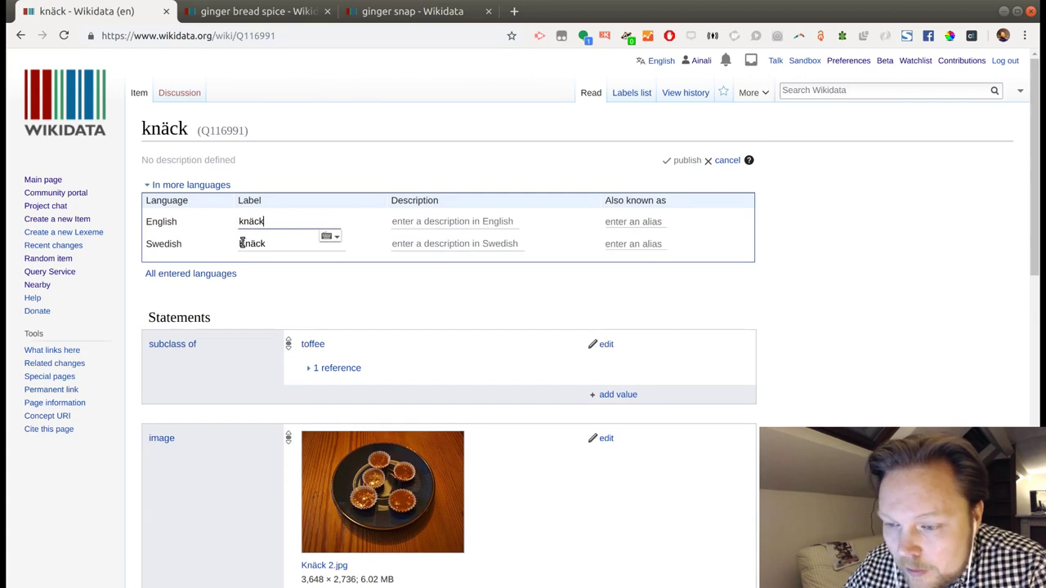
{"action": "left_click", "coordinate": [241, 243]}
{"action": "key", "text": "Delete"}
{"action": "type", "text": "k"}
{"action": "left_click", "coordinate": [431, 243]}
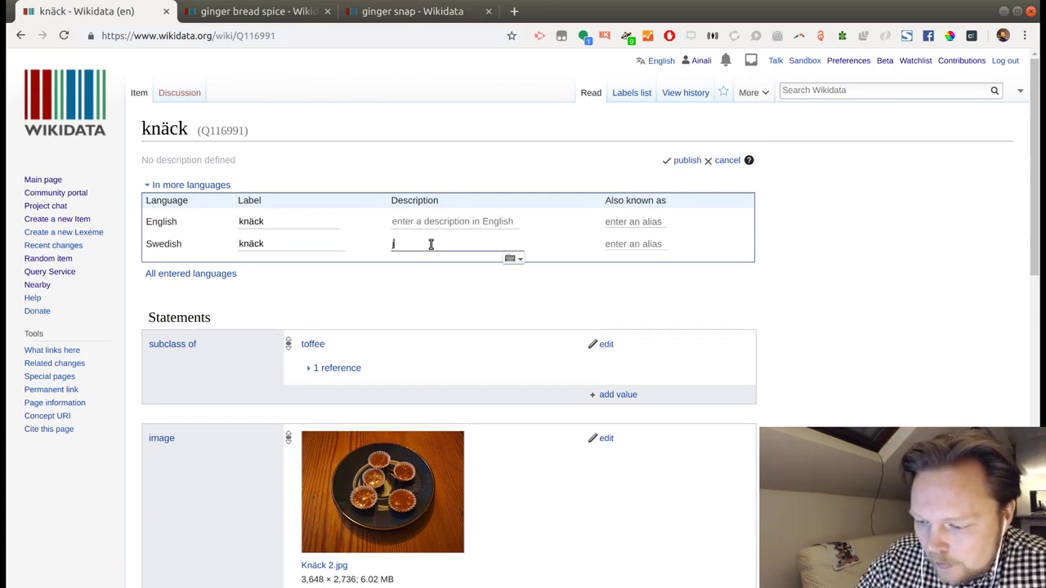
{"action": "type", "text": "julgodis"}
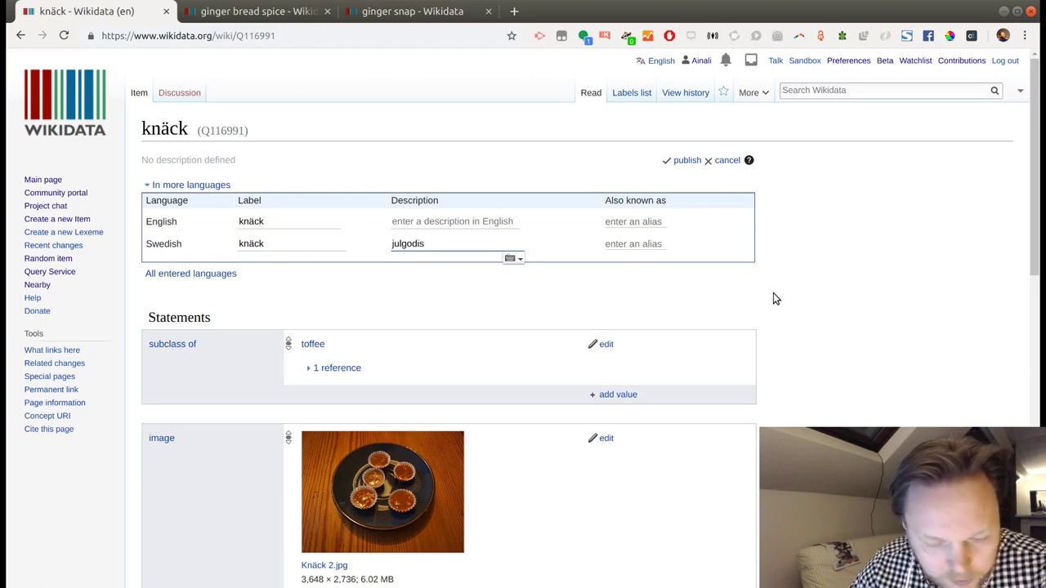
{"action": "left_click", "coordinate": [685, 160]}
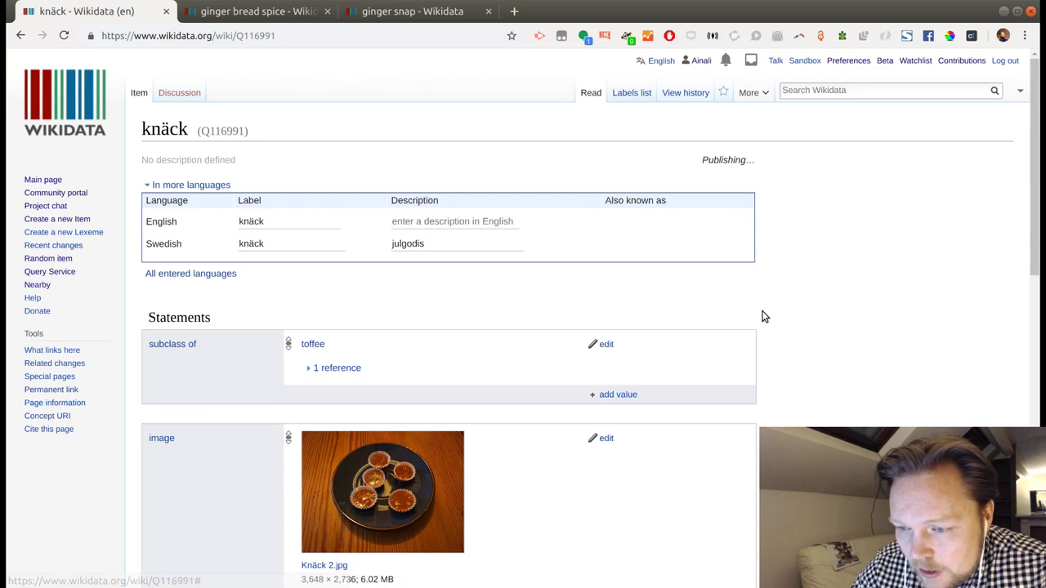
{"action": "scroll", "coordinate": [764, 317], "scroll_direction": "down", "scroll_amount": 5}
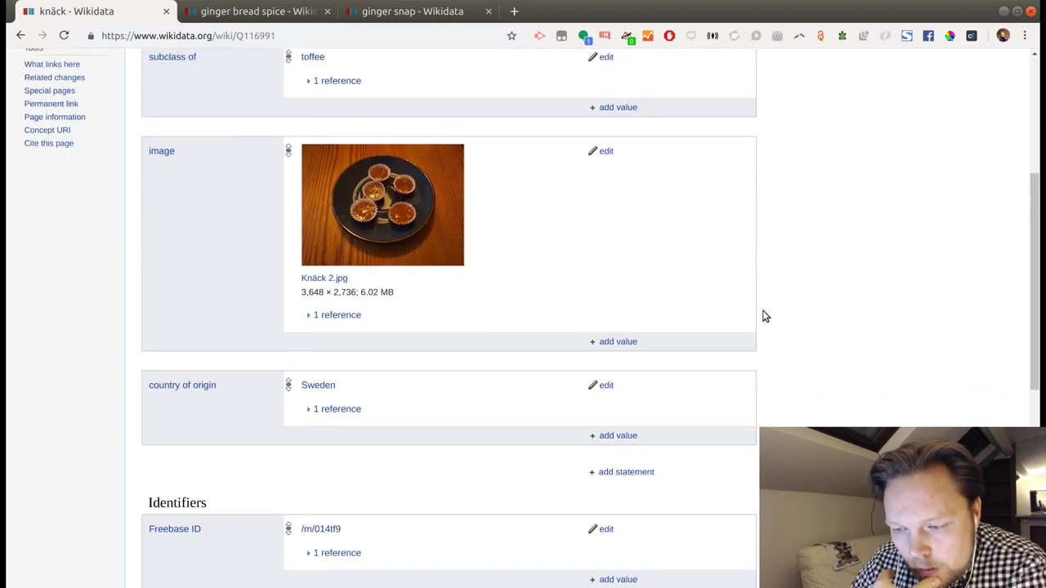
Add a 'material used' statement to knäck with the value sugar
{"action": "left_click", "coordinate": [609, 472]}
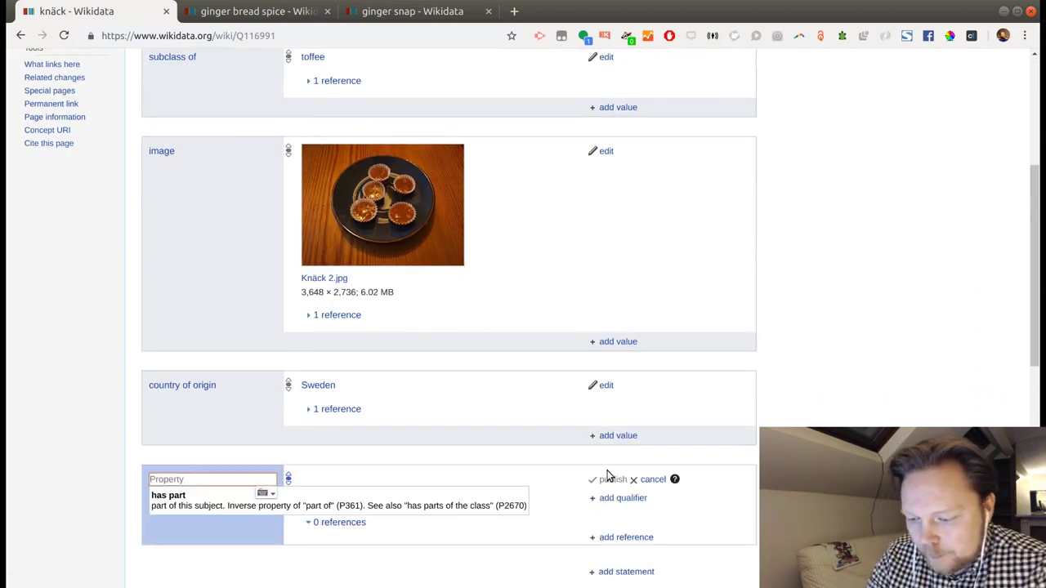
{"action": "type", "text": "meter"}
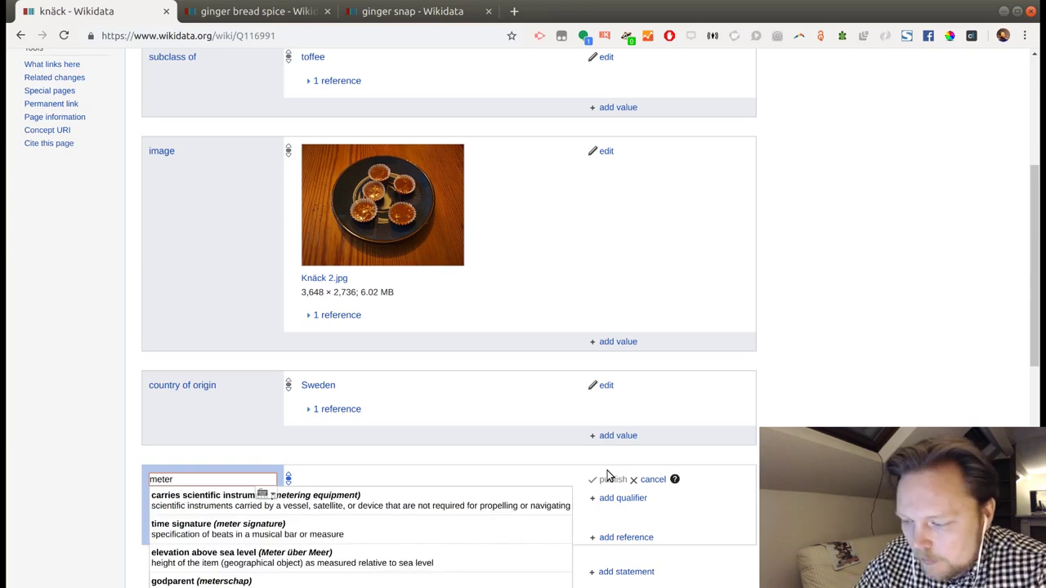
{"action": "key", "text": "BackSpace"}
{"action": "key", "text": "BackSpace"}
{"action": "key", "text": "BackSpace"}
{"action": "type", "text": "ter"}
{"action": "left_click", "coordinate": [296, 510]}
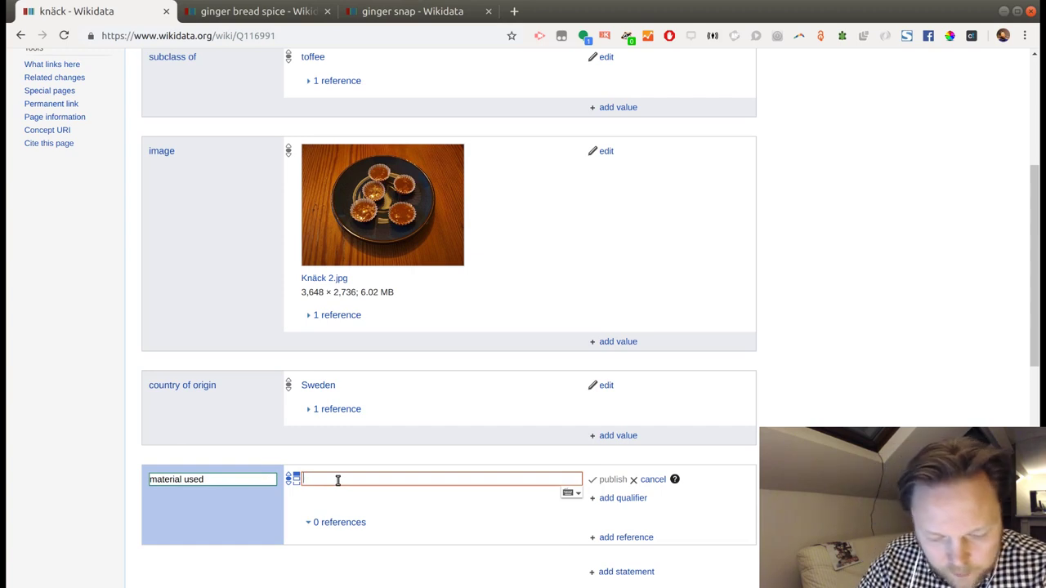
{"action": "type", "text": "sugar"}
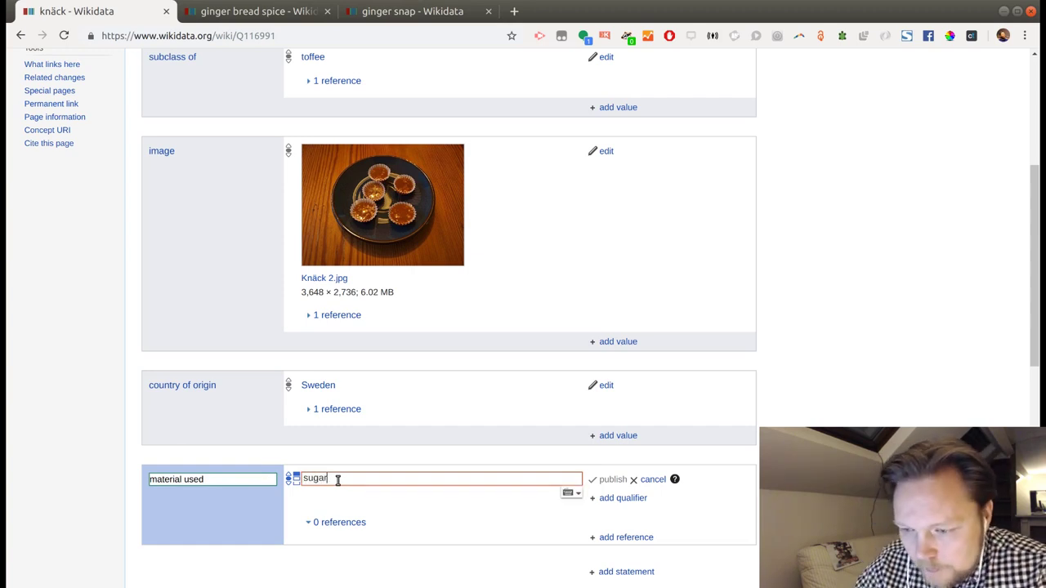
{"action": "left_click", "coordinate": [339, 496]}
{"action": "left_click", "coordinate": [612, 480]}
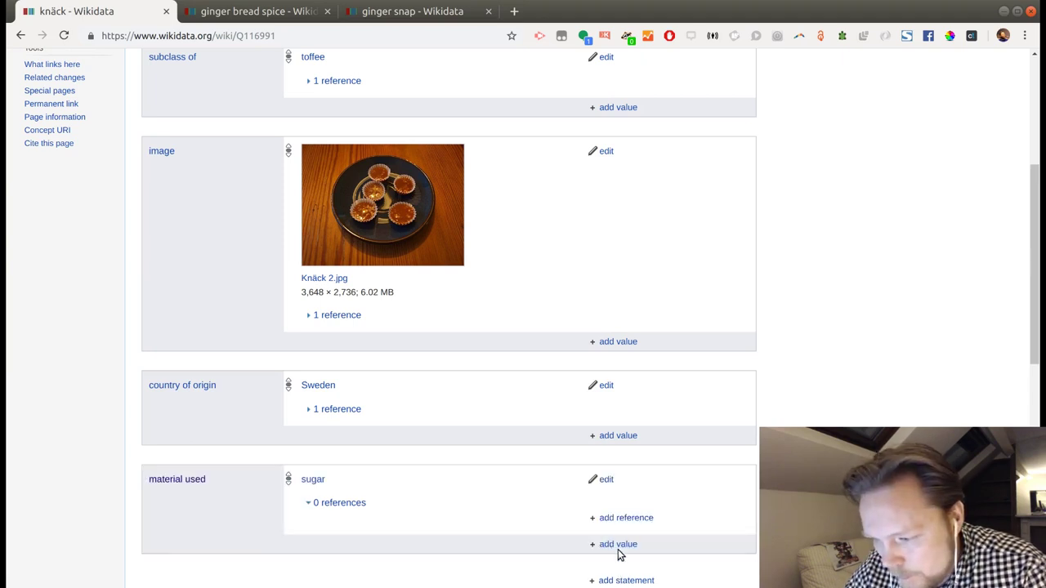
Add golden syrup as a second material used value
{"action": "left_click", "coordinate": [619, 544]}
{"action": "type", "text": "golde"}
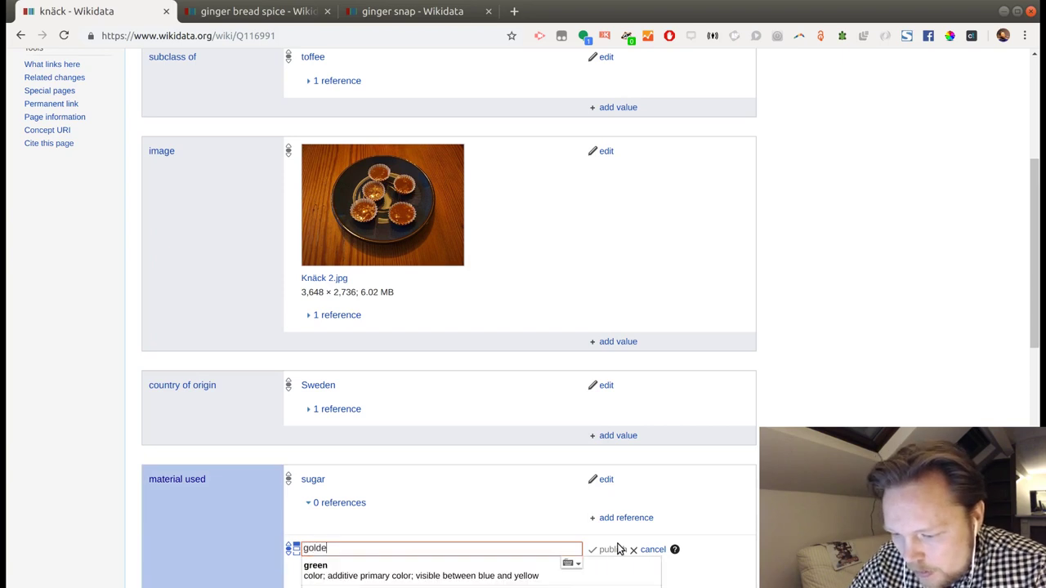
{"action": "type", "text": "n sy"}
{"action": "scroll", "coordinate": [540, 455], "scroll_direction": "down", "scroll_amount": 2}
{"action": "left_click", "coordinate": [353, 459]}
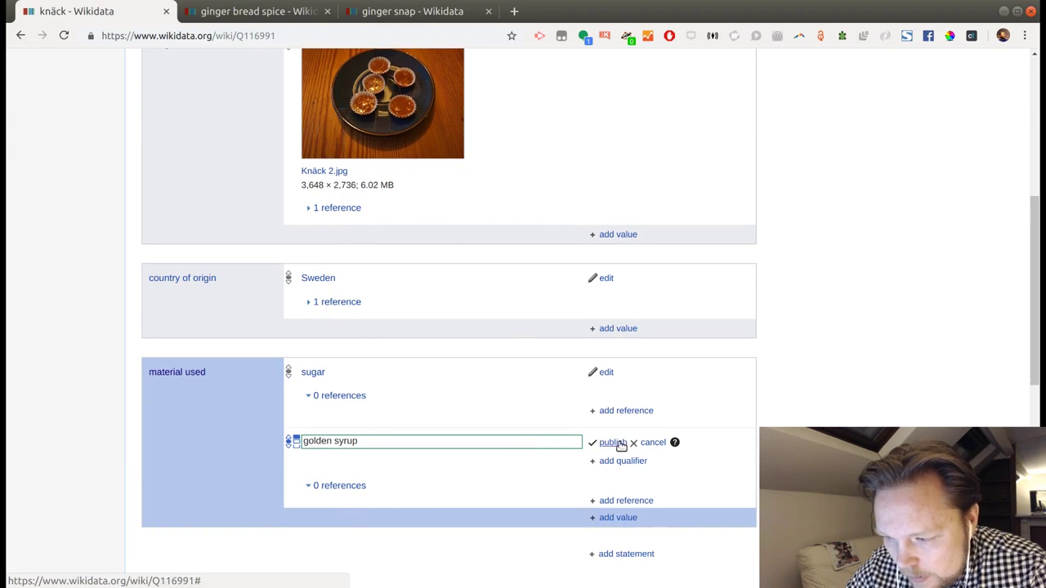
{"action": "left_click", "coordinate": [608, 443]}
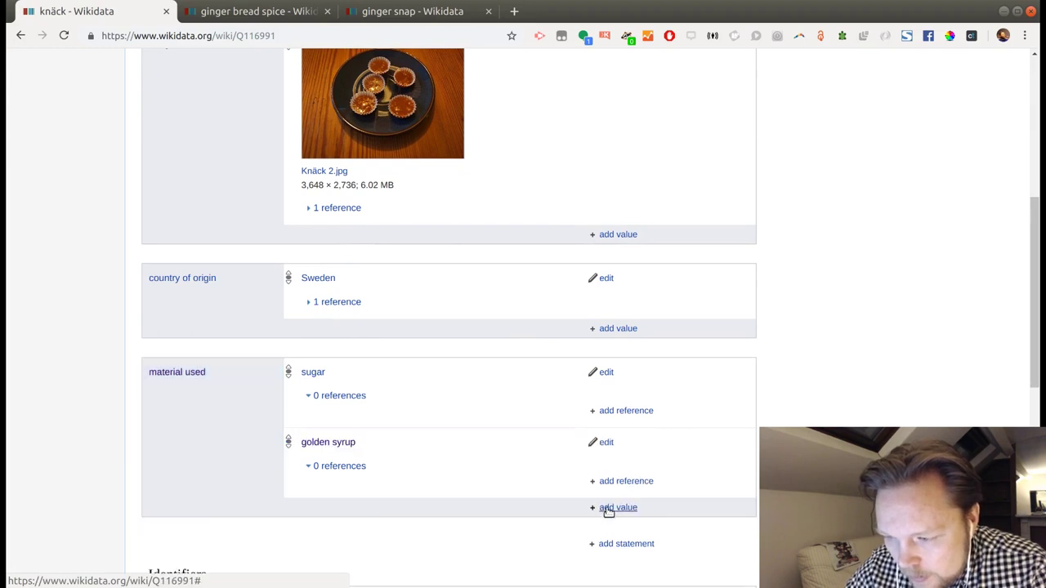
Add cream, the dairy product, as a third material used value
{"action": "left_click", "coordinate": [607, 507]}
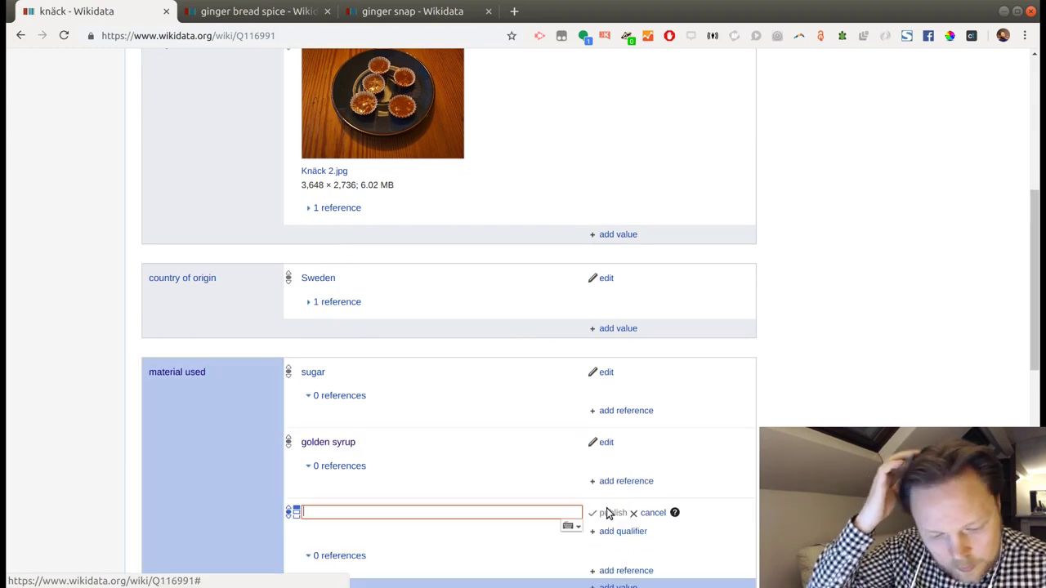
{"action": "type", "text": "cream"}
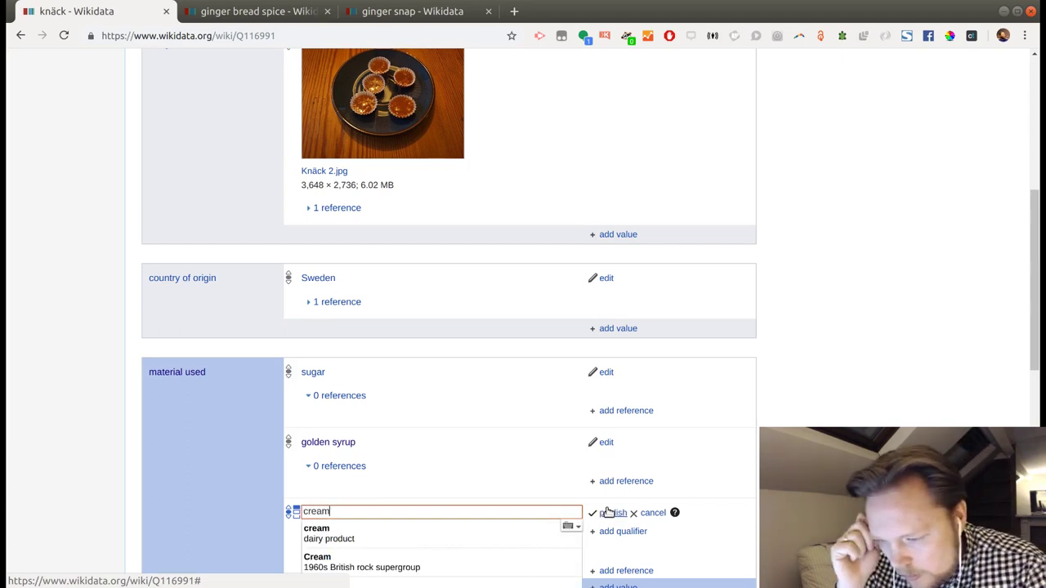
{"action": "scroll", "coordinate": [469, 444], "scroll_direction": "down", "scroll_amount": 1}
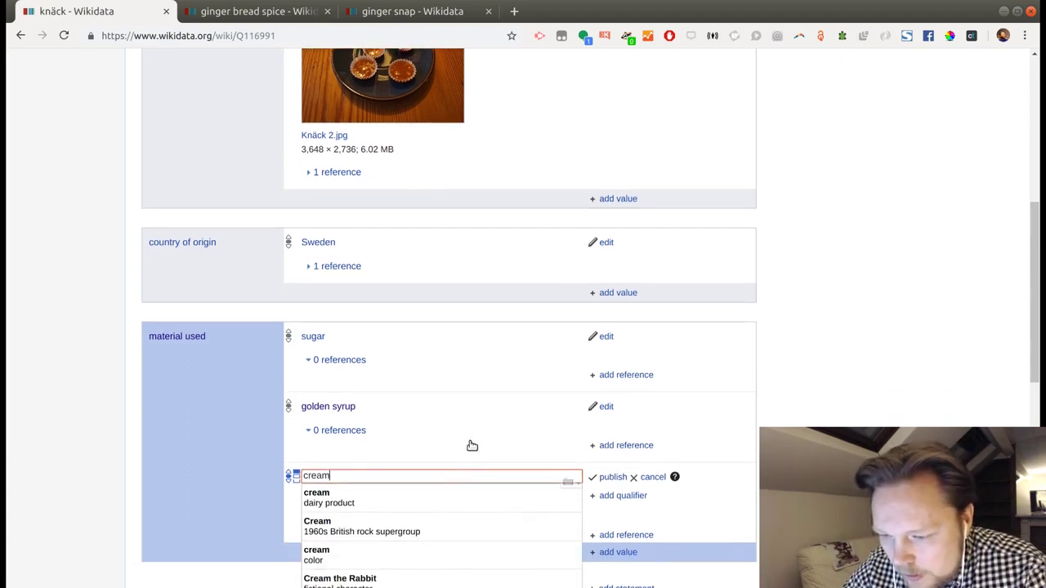
{"action": "left_click", "coordinate": [456, 493]}
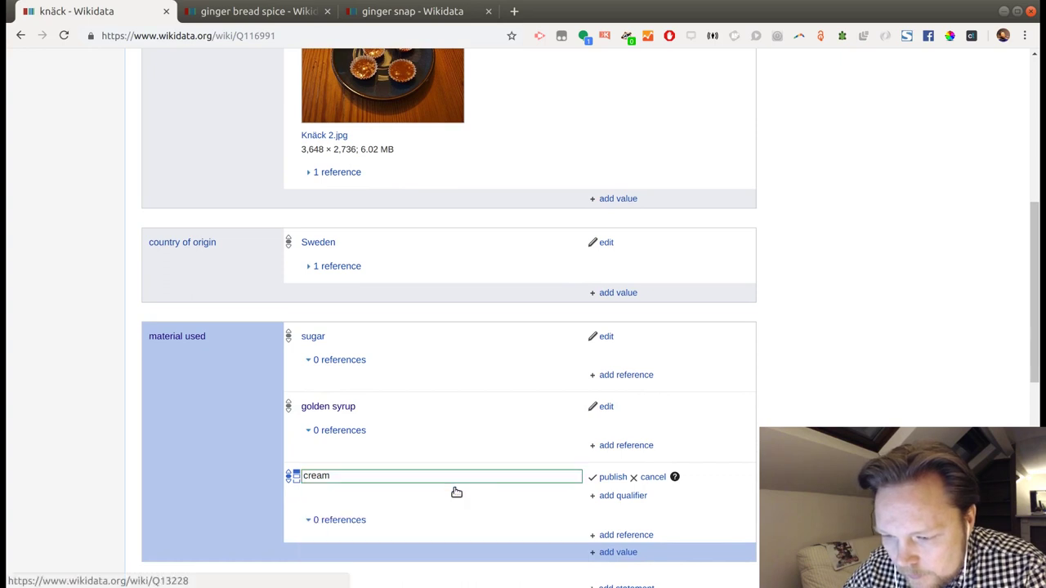
{"action": "left_click", "coordinate": [613, 478]}
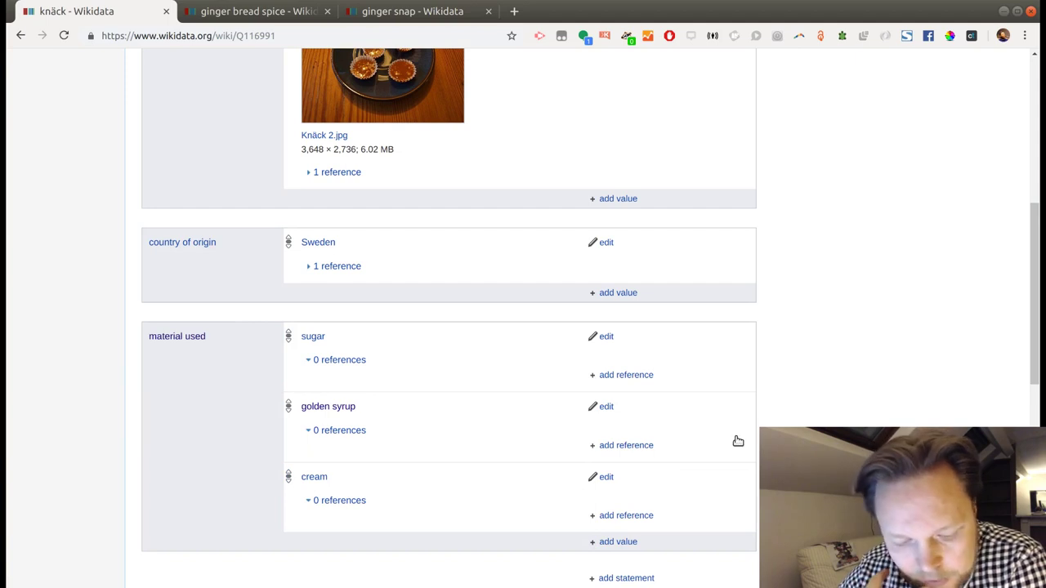
{"action": "scroll", "coordinate": [738, 441], "scroll_direction": "up", "scroll_amount": 4}
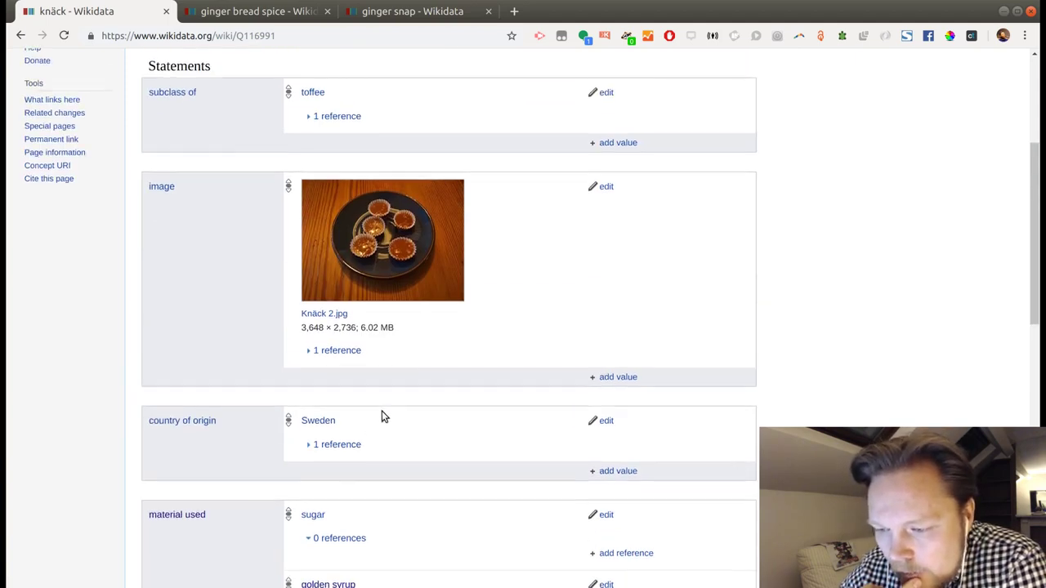
Look over the knäck page, then search 'ischo' and open the Ischoklad item (Q1317898)
{"action": "scroll", "coordinate": [381, 416], "scroll_direction": "down", "scroll_amount": 4}
{"action": "scroll", "coordinate": [381, 415], "scroll_direction": "down", "scroll_amount": 4}
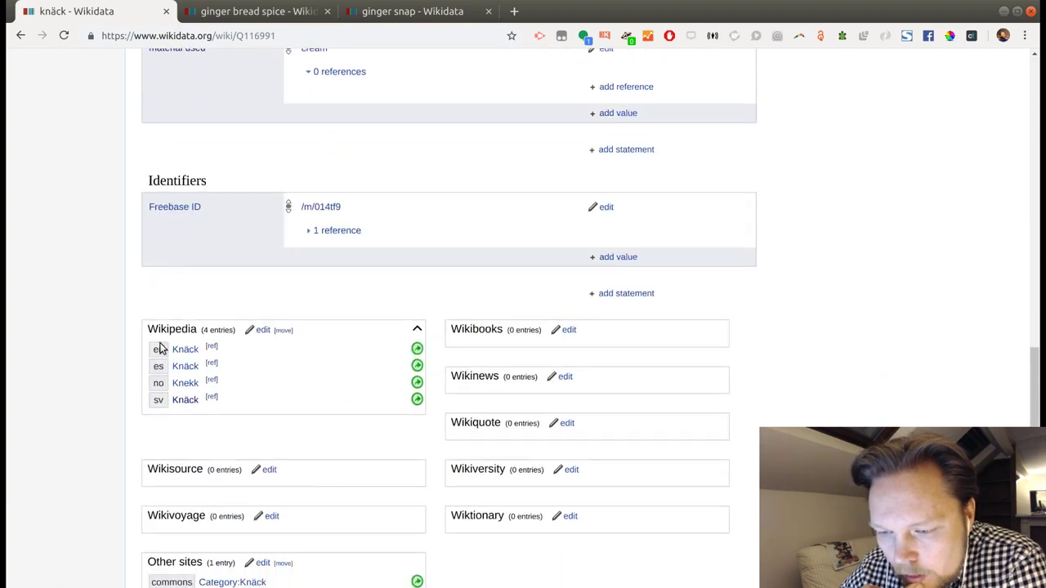
{"action": "scroll", "coordinate": [416, 396], "scroll_direction": "up", "scroll_amount": 1}
{"action": "scroll", "coordinate": [417, 397], "scroll_direction": "up", "scroll_amount": 12}
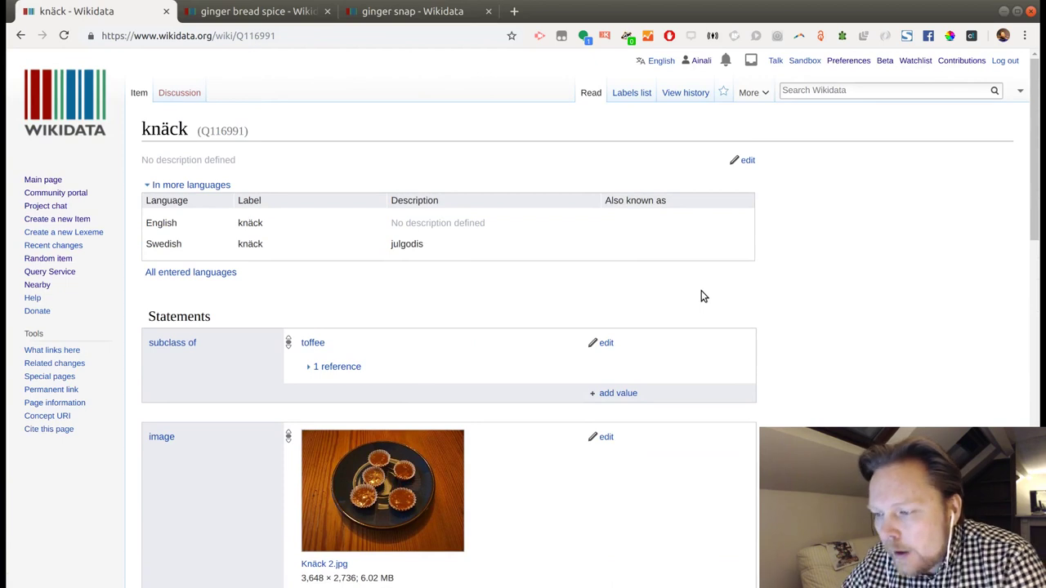
{"action": "left_click", "coordinate": [819, 93]}
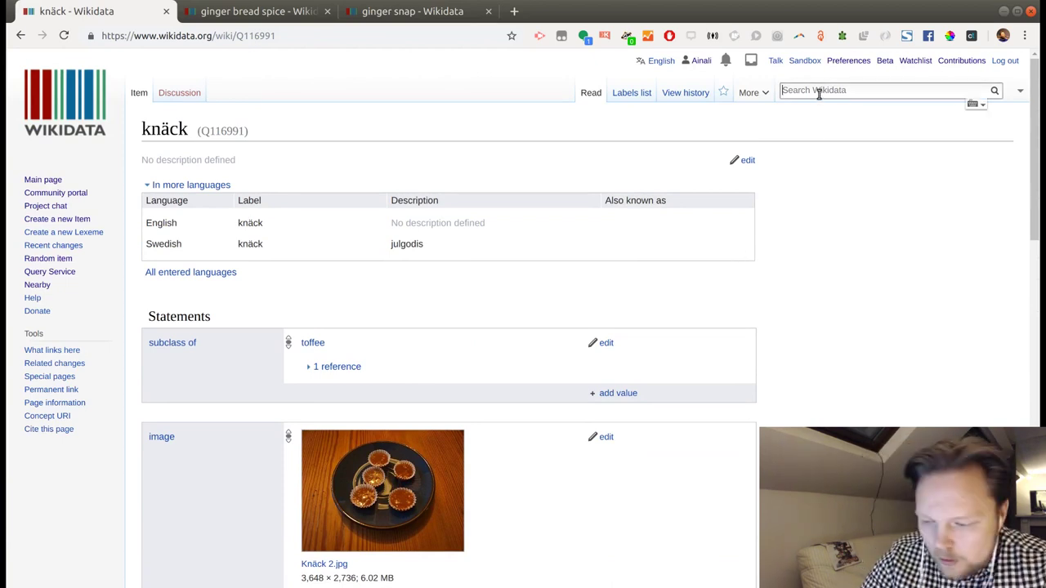
{"action": "type", "text": "ischo"}
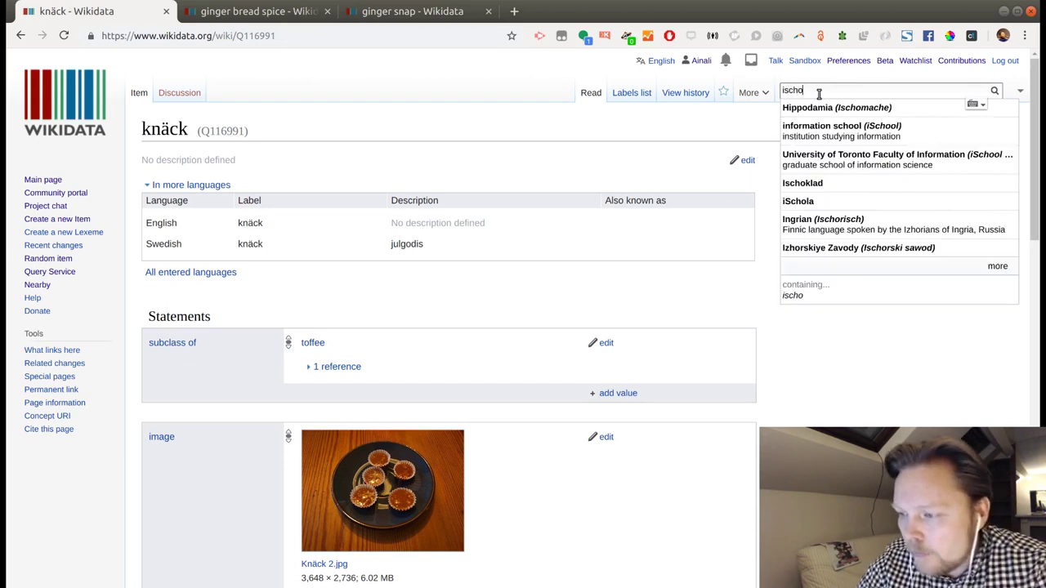
{"action": "left_click", "coordinate": [804, 184]}
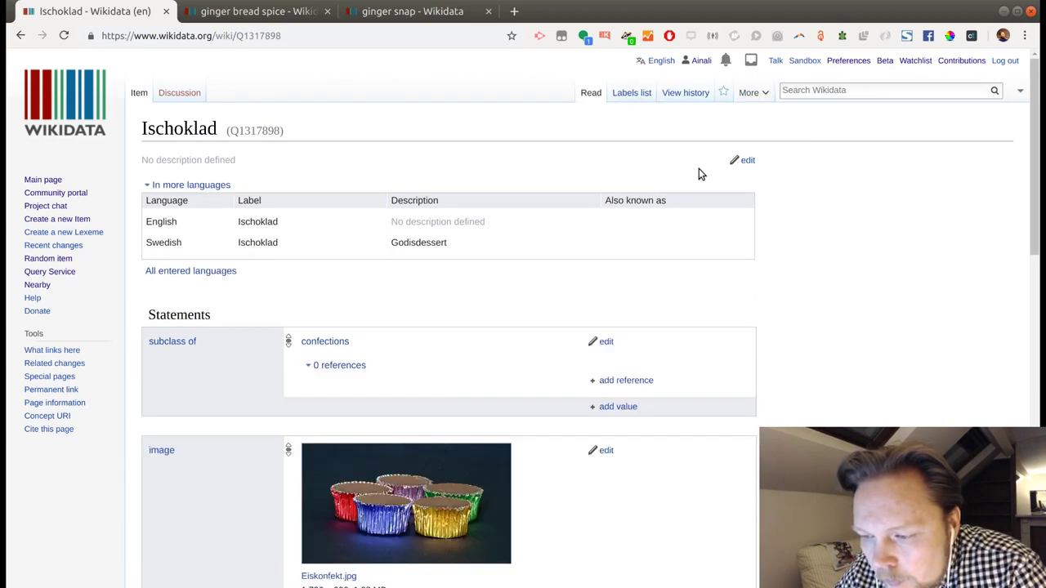
Lowercase Ischoklad's Swedish label to 'ischoklad' and shorten its Swedish description to 'godis'
{"action": "left_click", "coordinate": [747, 162]}
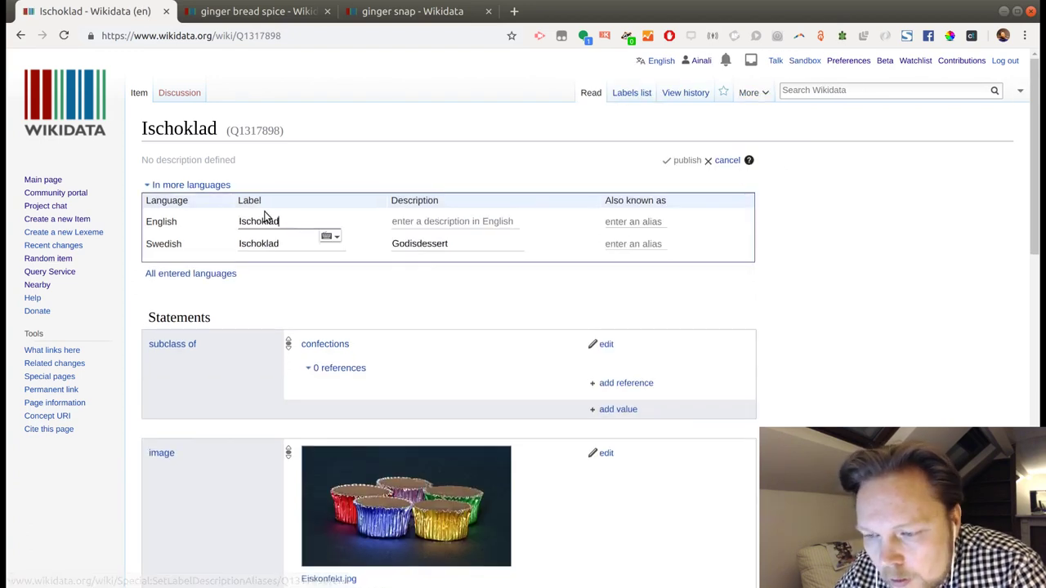
{"action": "left_click", "coordinate": [241, 243]}
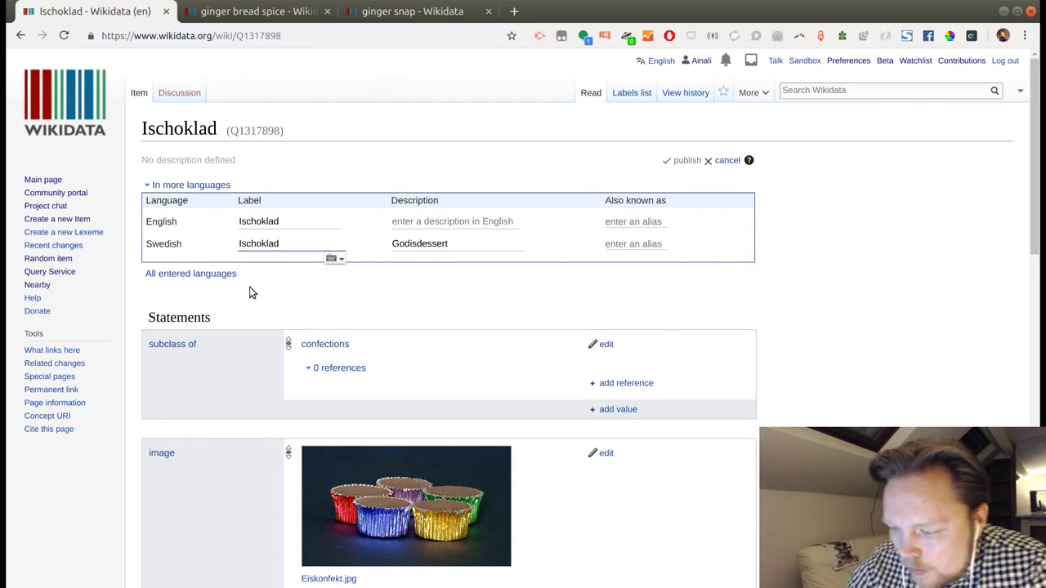
{"action": "key", "text": "Home"}
{"action": "key", "text": "shift+Right"}
{"action": "type", "text": "i"}
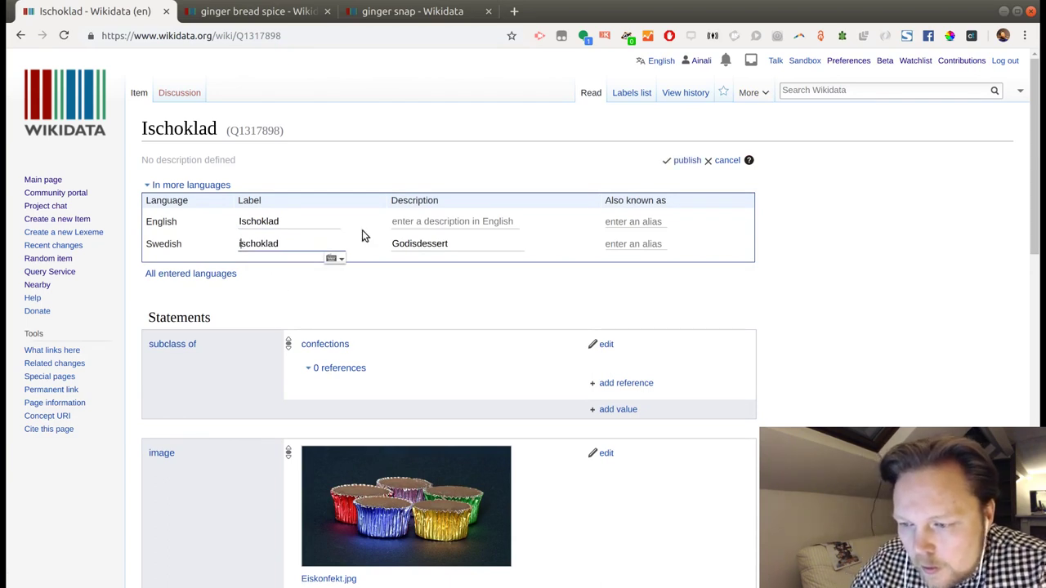
{"action": "left_click", "coordinate": [396, 244]}
{"action": "key", "text": "Home"}
{"action": "key", "text": "shift+Right"}
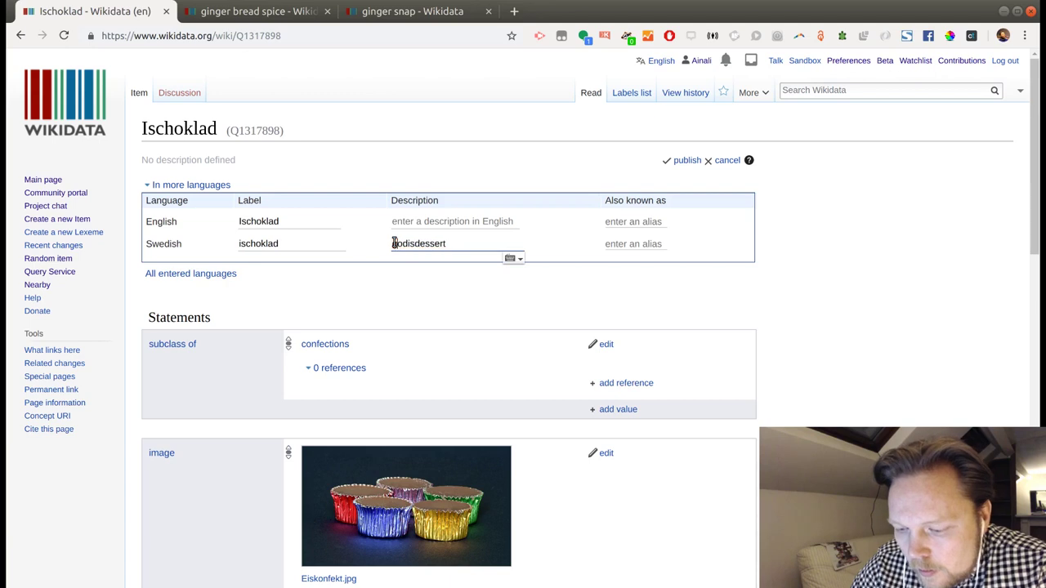
{"action": "type", "text": "g"}
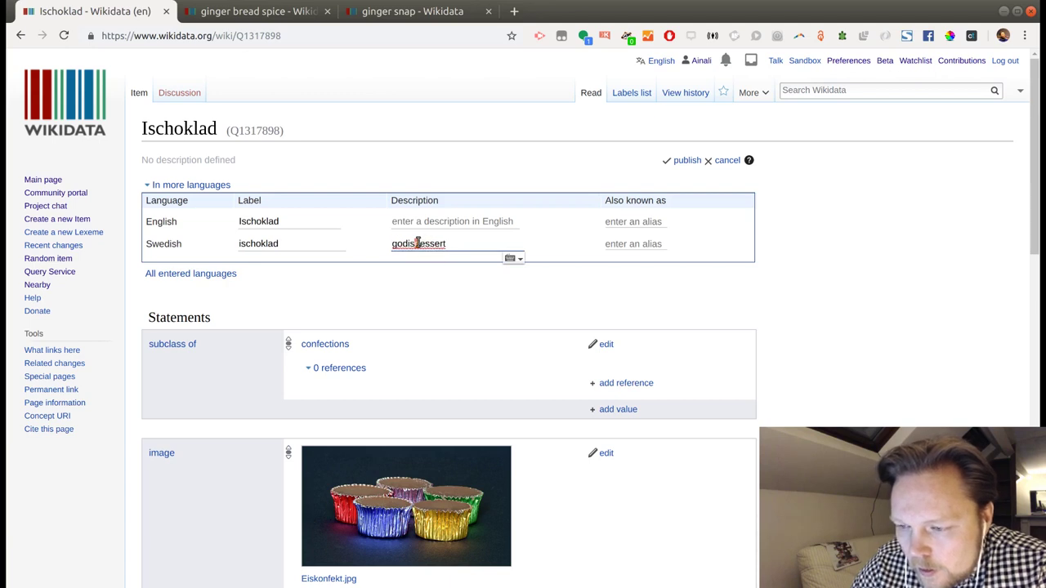
{"action": "left_click_drag", "start_coordinate": [416, 244], "coordinate": [453, 244]}
{"action": "key", "text": "BackSpace"}
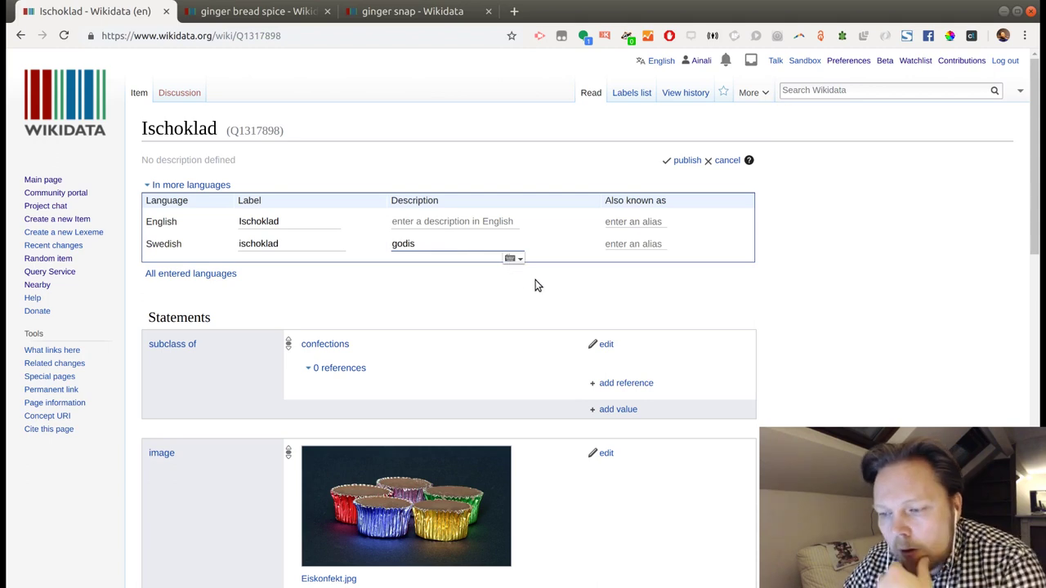
Enter the English description 'candy' and publish the changes
{"action": "scroll", "coordinate": [535, 280], "scroll_direction": "down", "scroll_amount": 1}
{"action": "scroll", "coordinate": [681, 155], "scroll_direction": "up", "scroll_amount": 1}
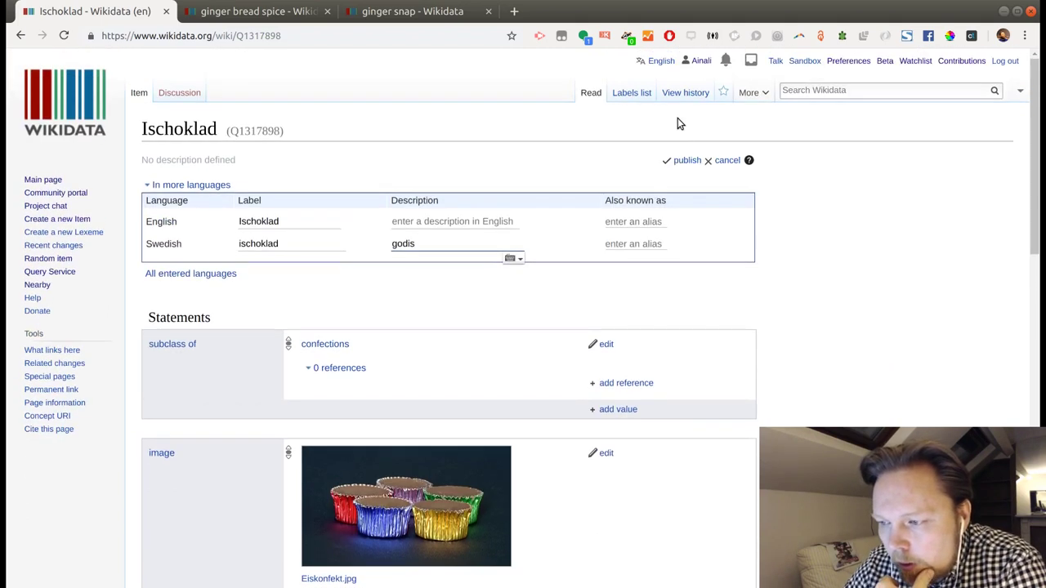
{"action": "left_click", "coordinate": [431, 221]}
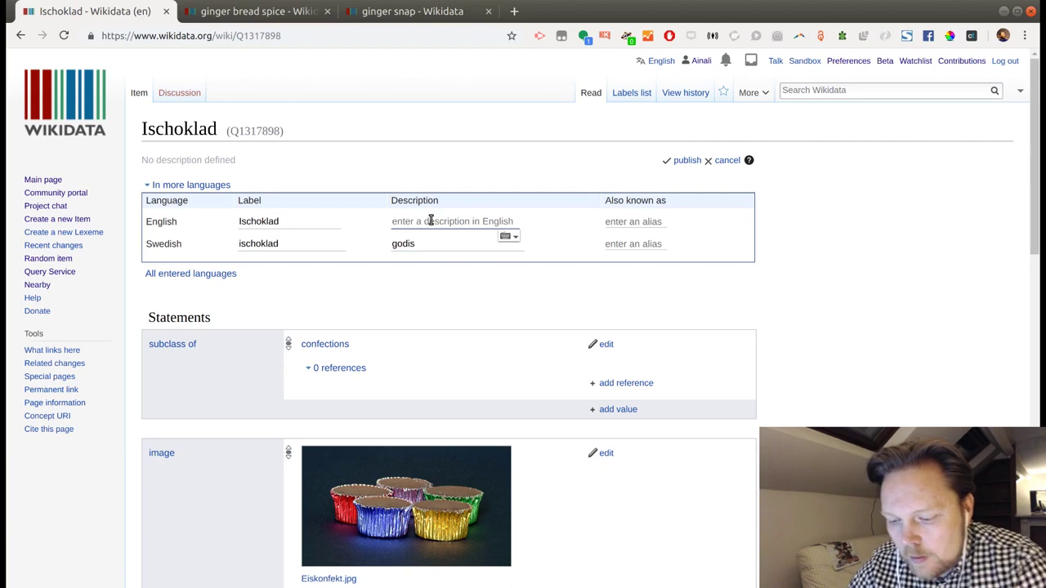
{"action": "type", "text": "candy"}
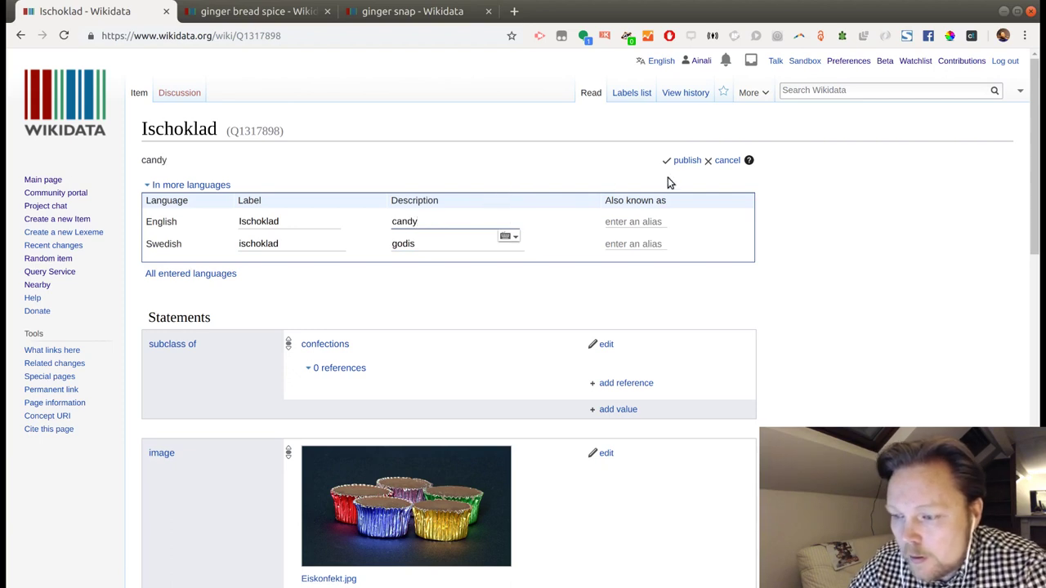
{"action": "left_click", "coordinate": [684, 161]}
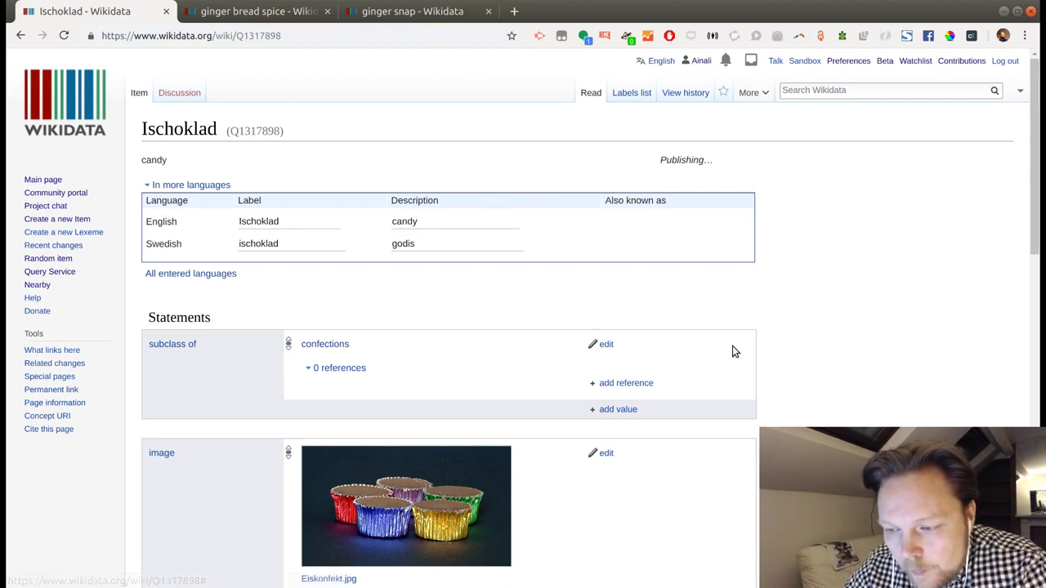
{"action": "scroll", "coordinate": [722, 364], "scroll_direction": "down", "scroll_amount": 2}
{"action": "scroll", "coordinate": [721, 366], "scroll_direction": "down", "scroll_amount": 1}
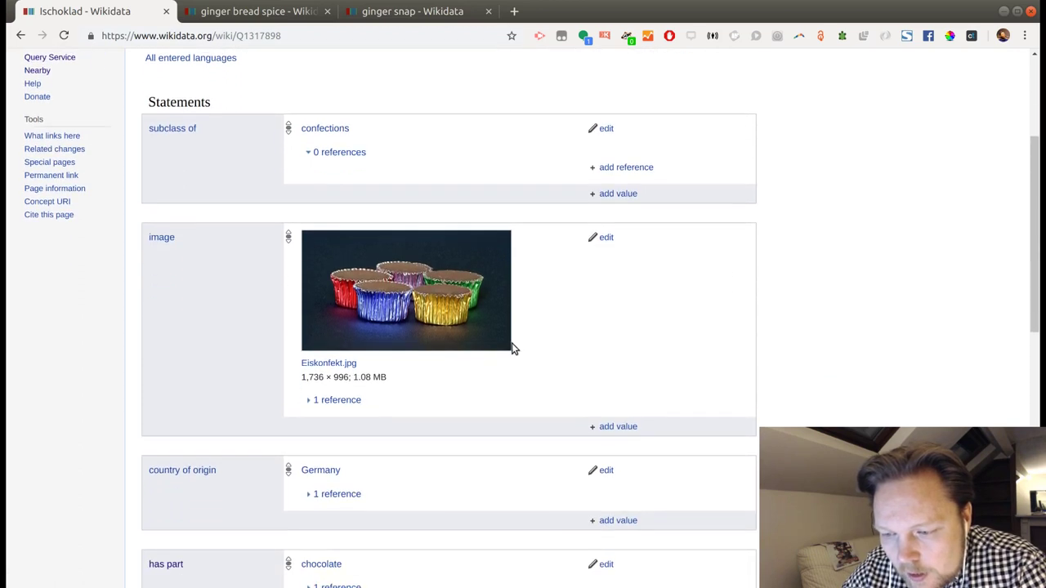
Remove Ischoklad's 'has part: chocolate' statement
{"action": "scroll", "coordinate": [369, 355], "scroll_direction": "down", "scroll_amount": 2}
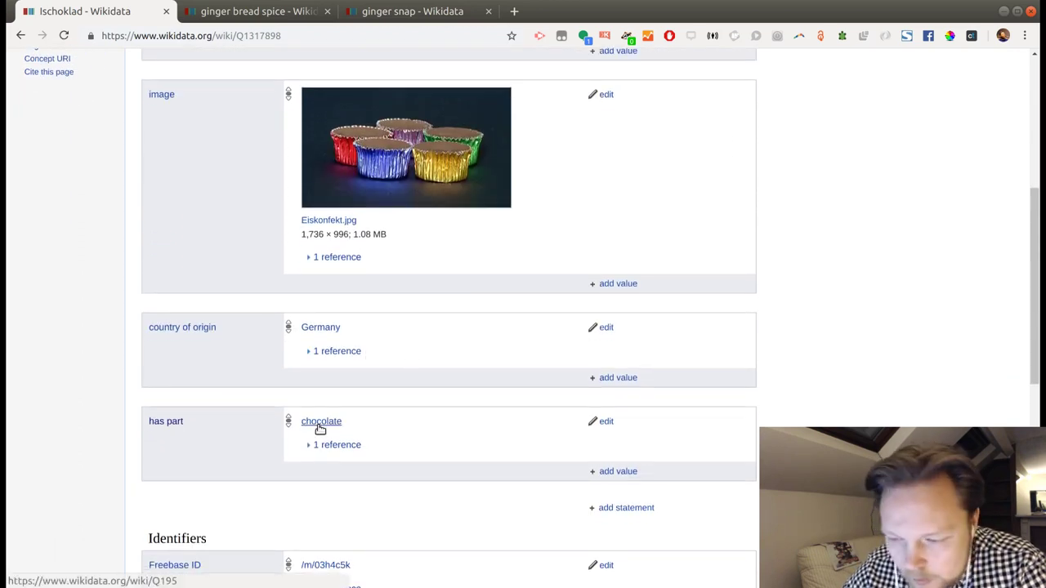
{"action": "left_click", "coordinate": [606, 421]}
{"action": "left_click", "coordinate": [651, 422]}
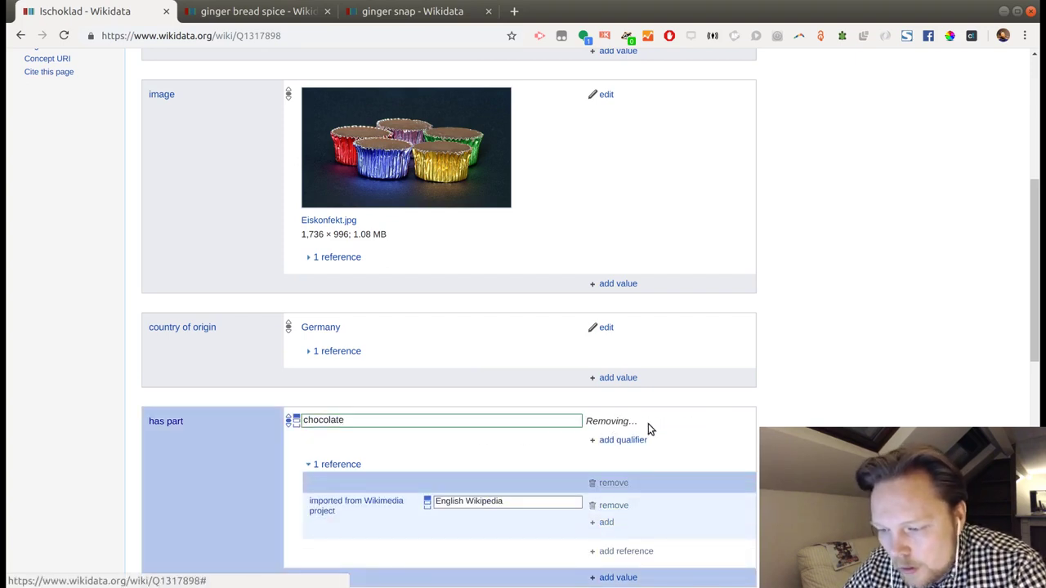
Add a 'material used: chocolate' statement and begin a second material value
{"action": "left_click", "coordinate": [629, 415]}
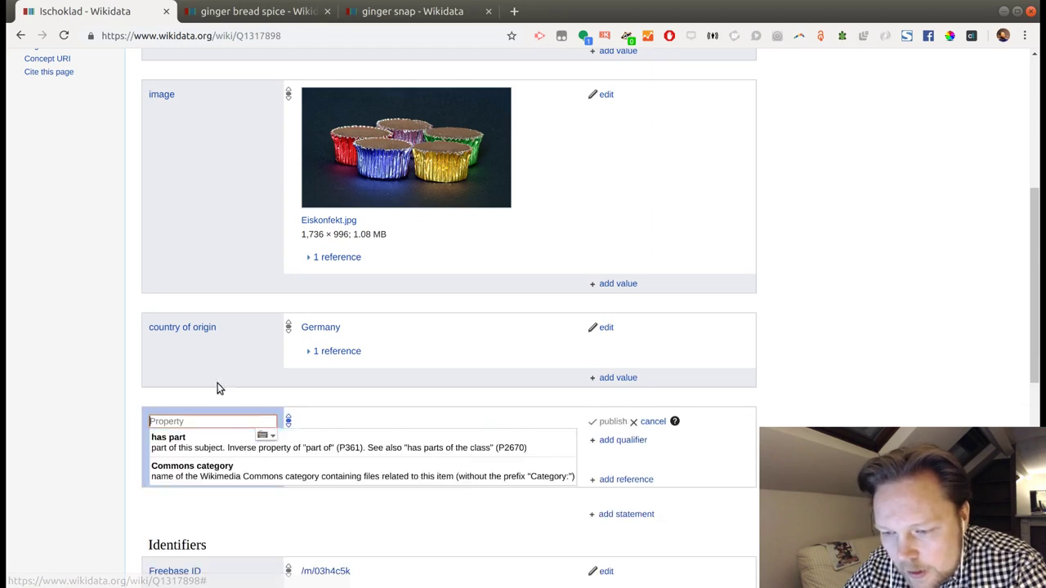
{"action": "type", "text": "mater"}
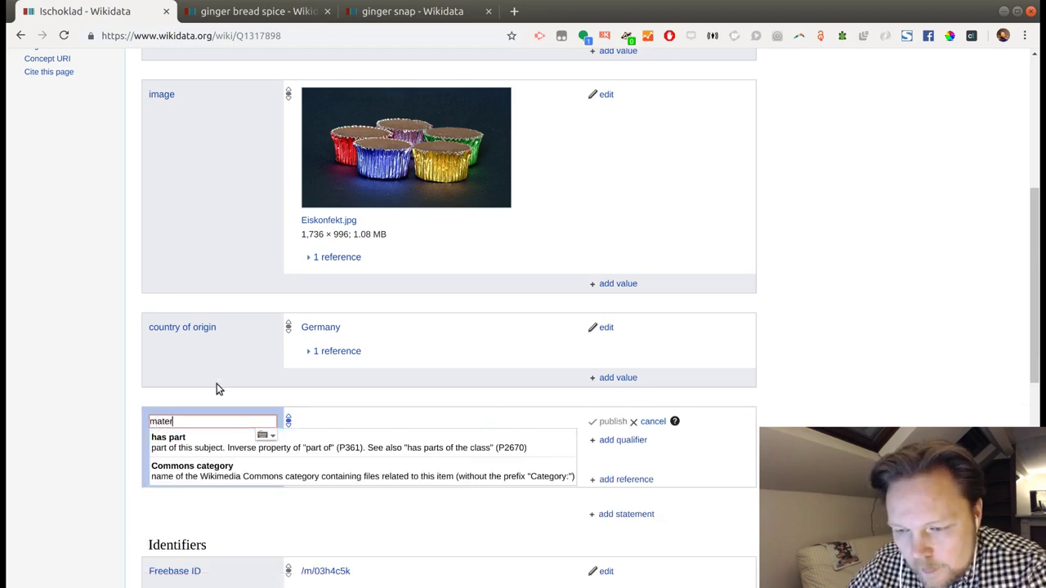
{"action": "left_click", "coordinate": [361, 438]}
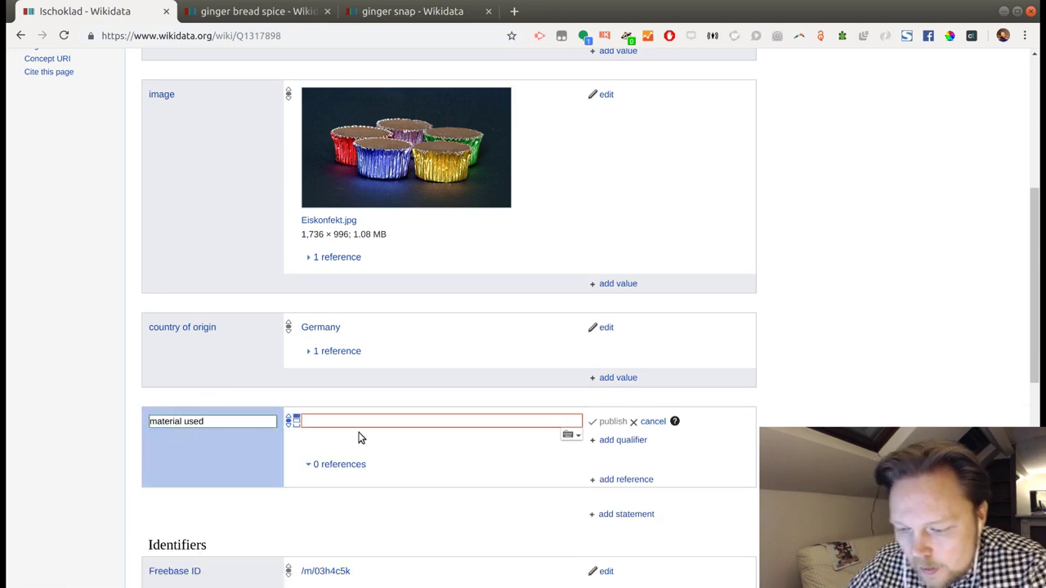
{"action": "type", "text": "blockch"}
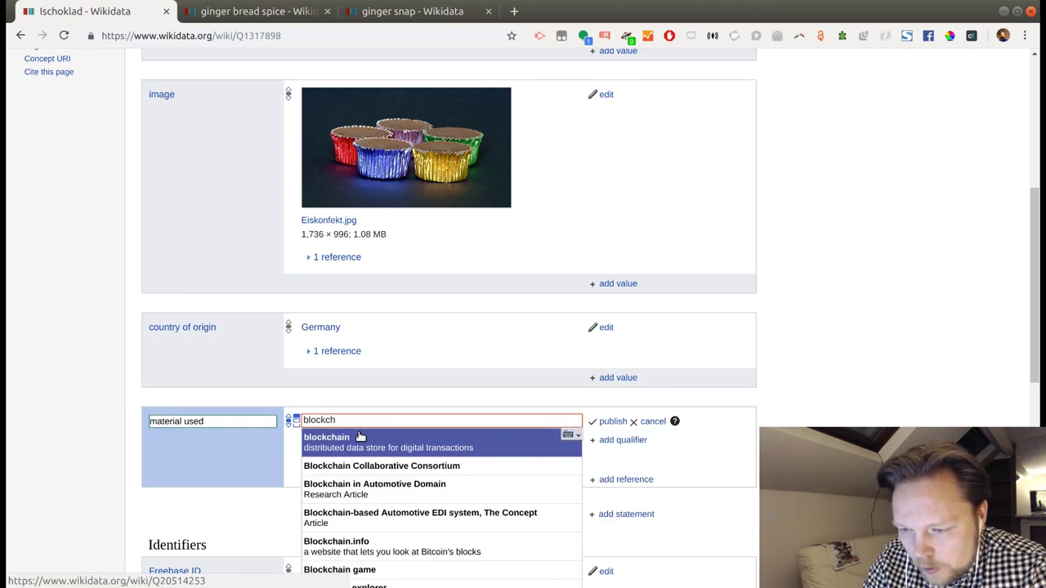
{"action": "type", "text": "o"}
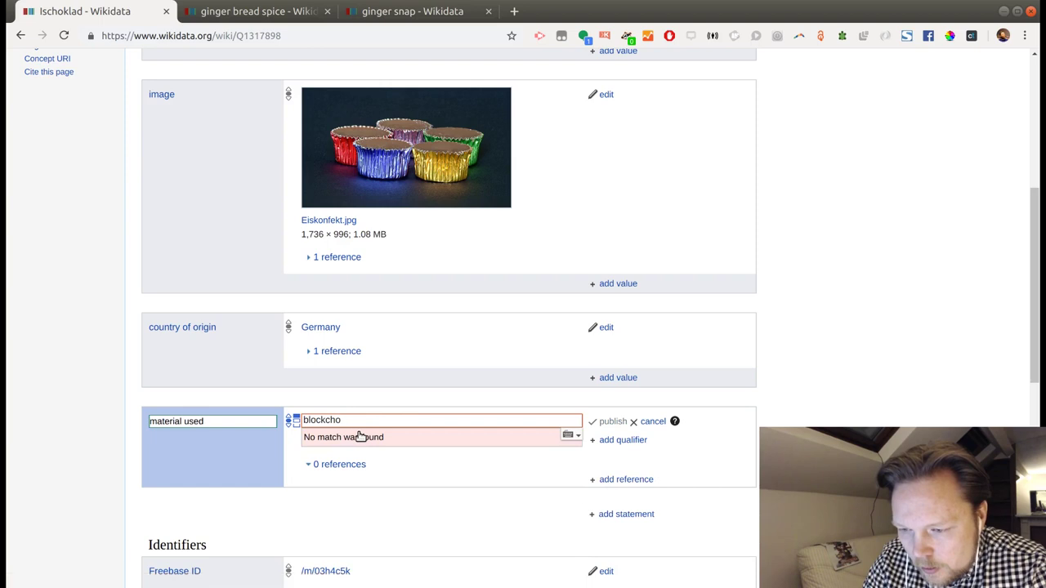
{"action": "key", "text": "BackSpace"}
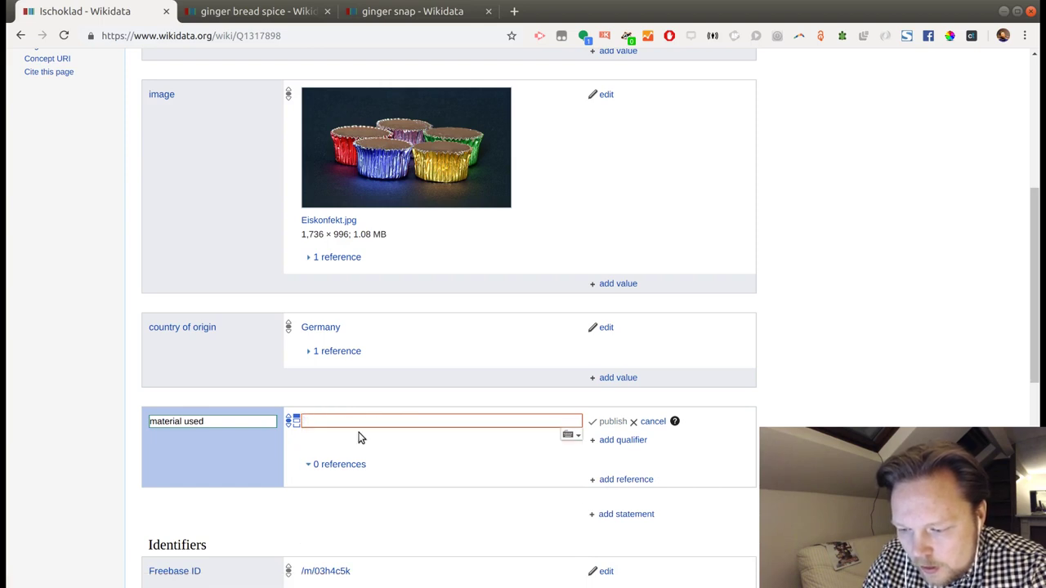
{"action": "type", "text": "cholo"}
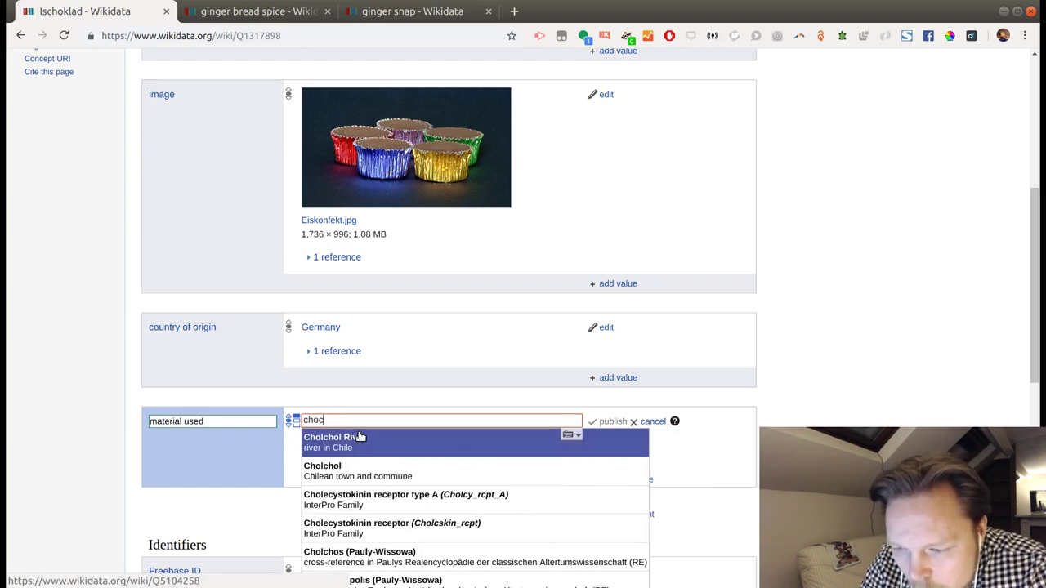
{"action": "type", "text": "la"}
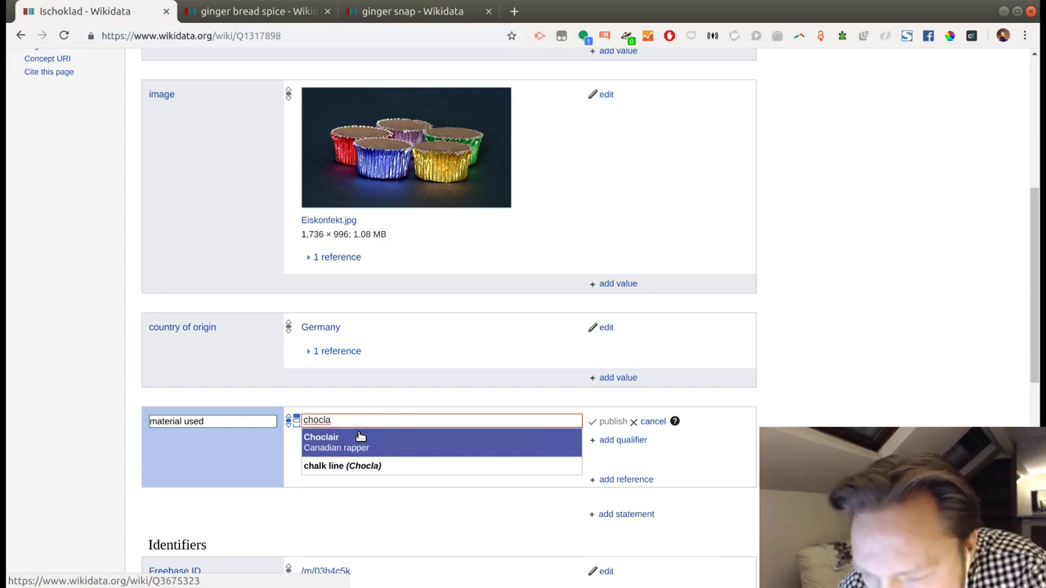
{"action": "key", "text": "BackSpace"}
{"action": "key", "text": "BackSpace"}
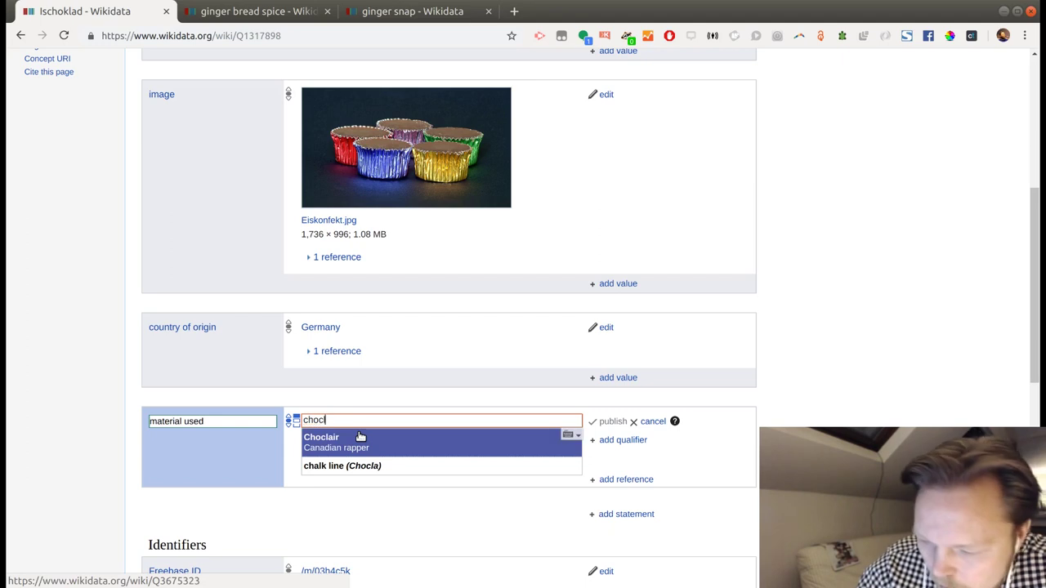
{"action": "type", "text": "o"}
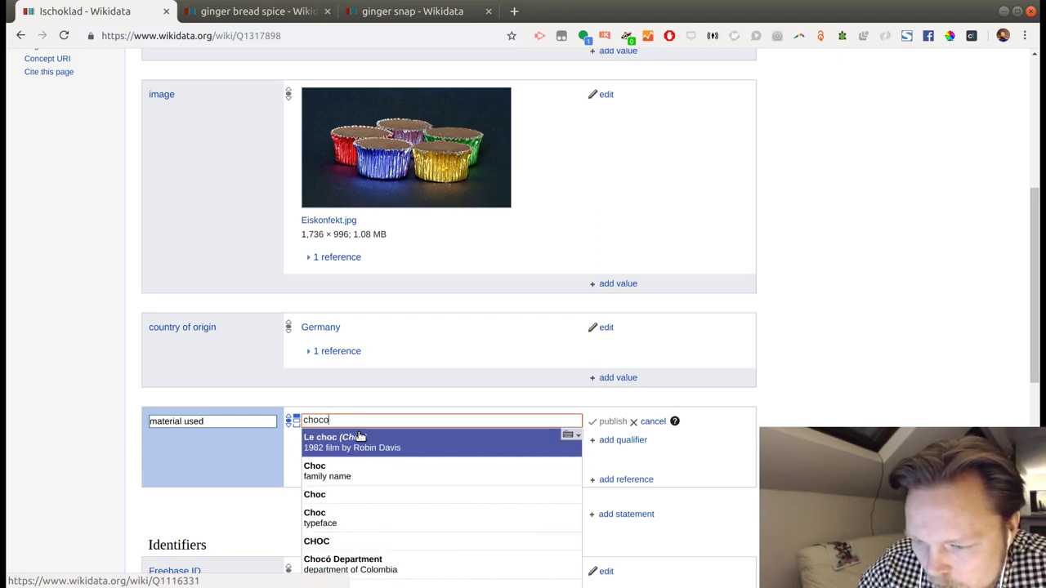
{"action": "type", "text": "la"}
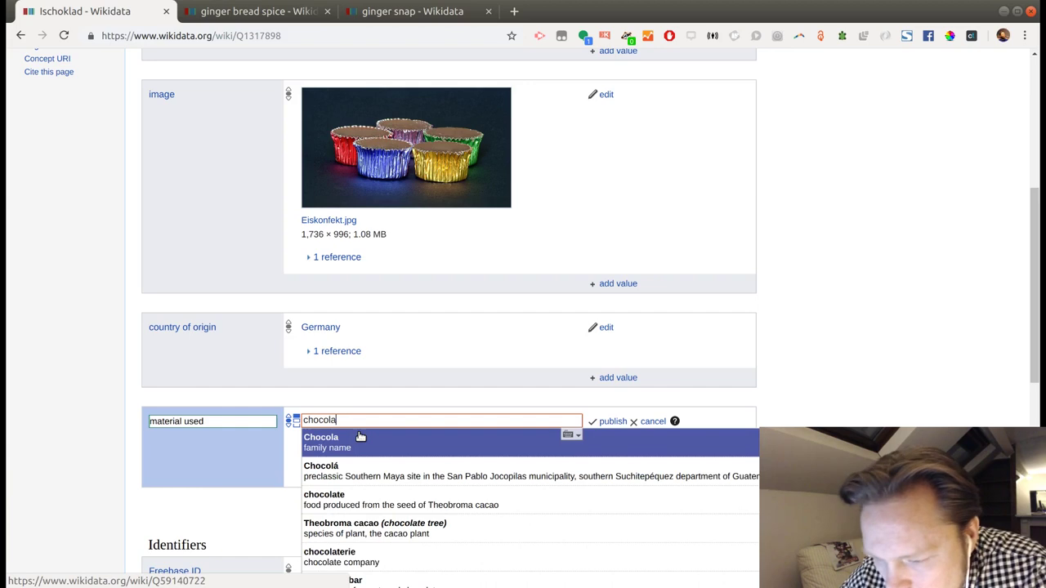
{"action": "left_click", "coordinate": [338, 507]}
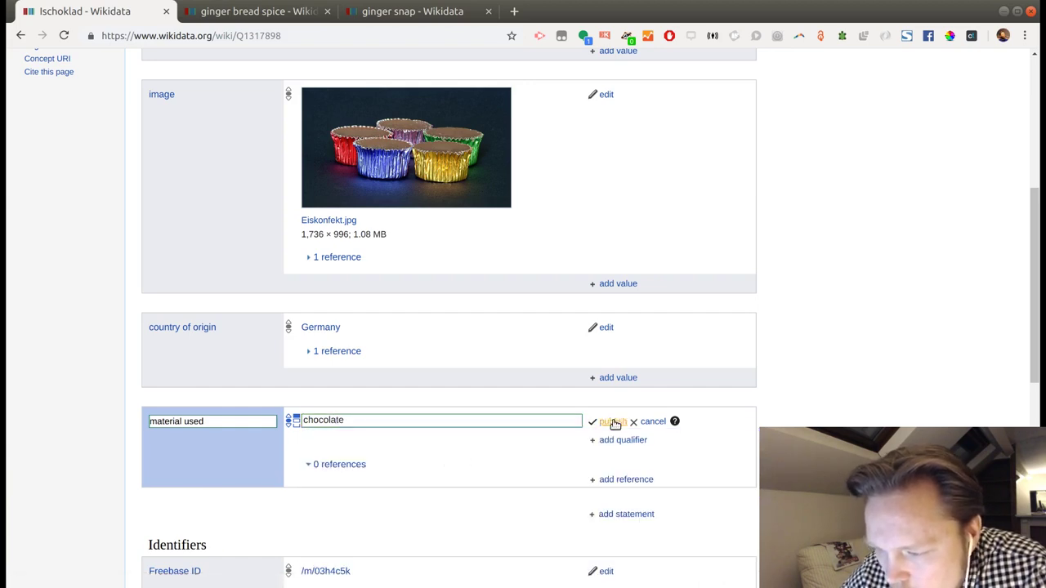
{"action": "left_click", "coordinate": [613, 422]}
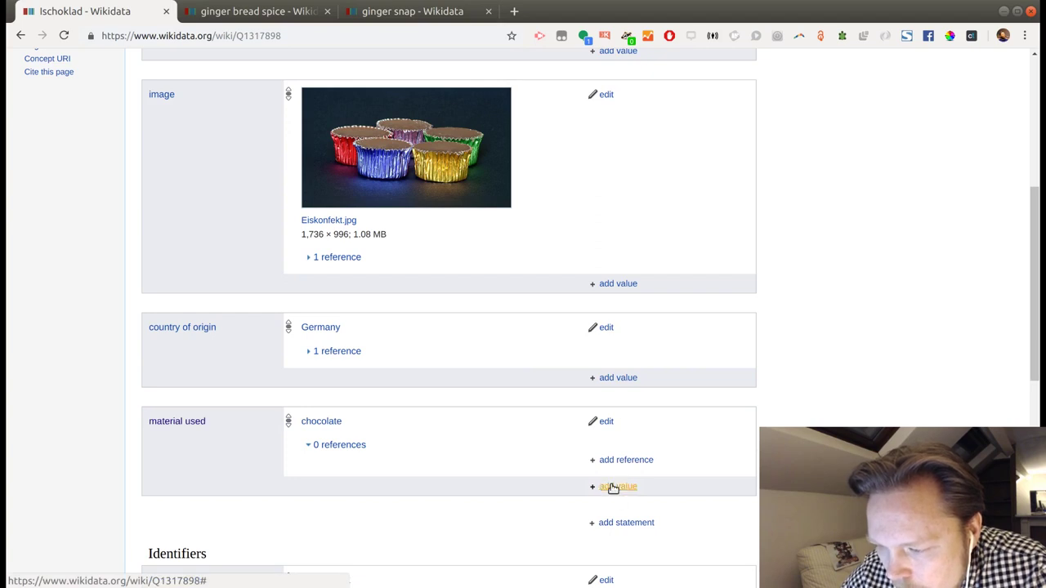
{"action": "left_click", "coordinate": [613, 487]}
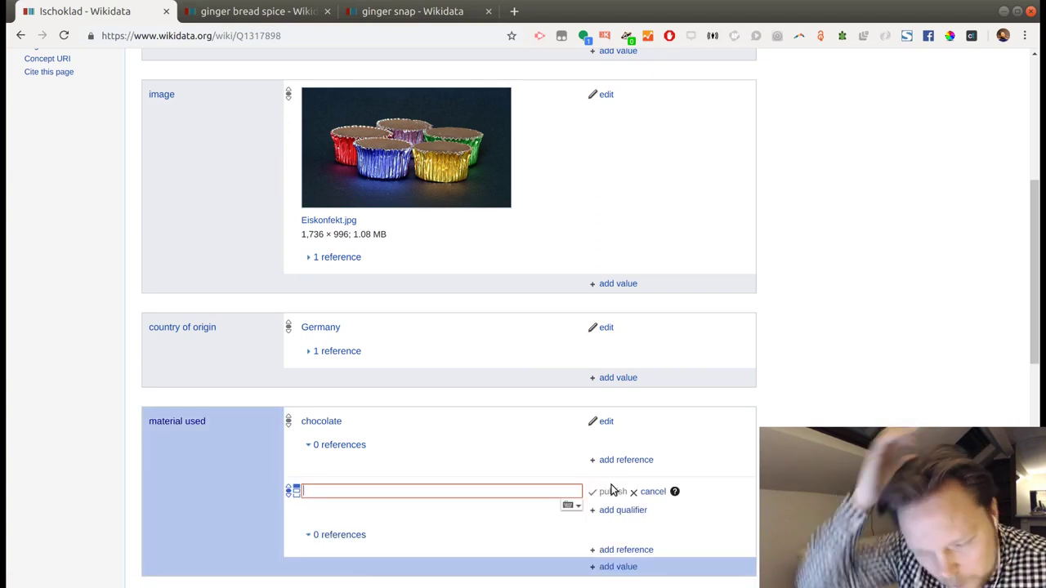
Open the Kokosfett suggestion (Q11981420) in a new tab and view it
{"action": "type", "text": "kokosfe"}
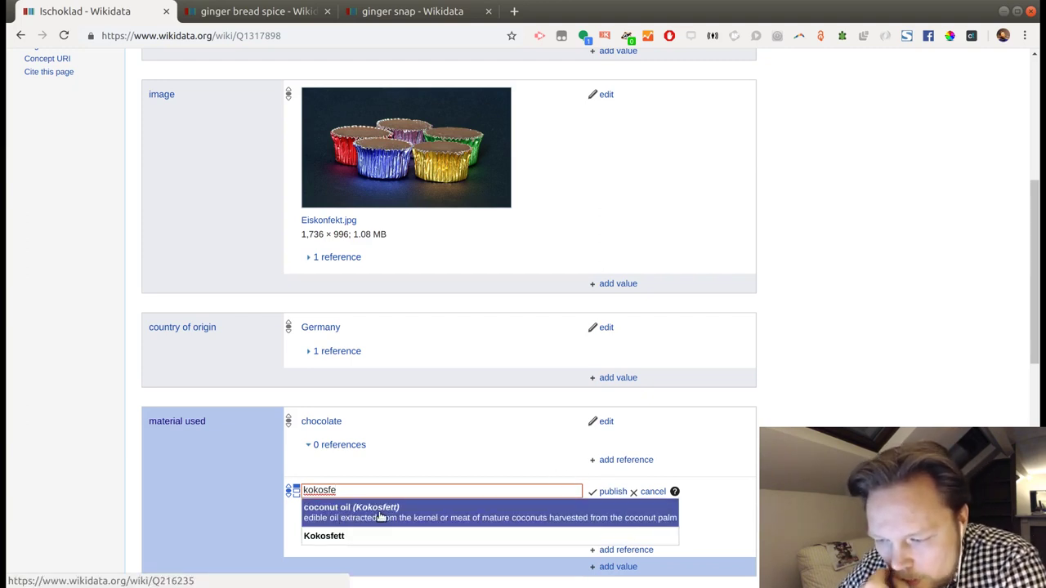
{"action": "middle_click", "coordinate": [334, 536]}
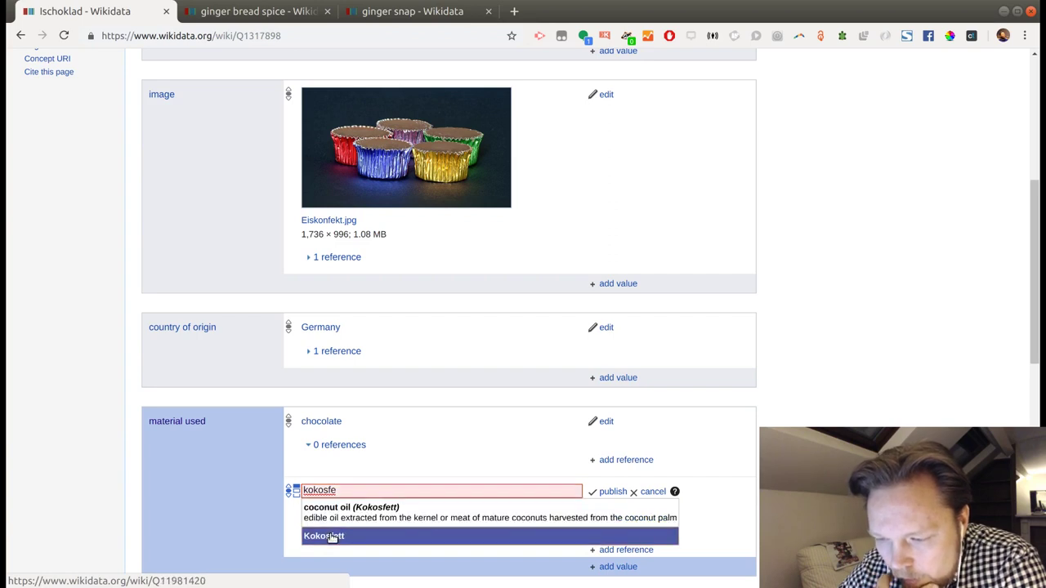
{"action": "left_click", "coordinate": [287, 12]}
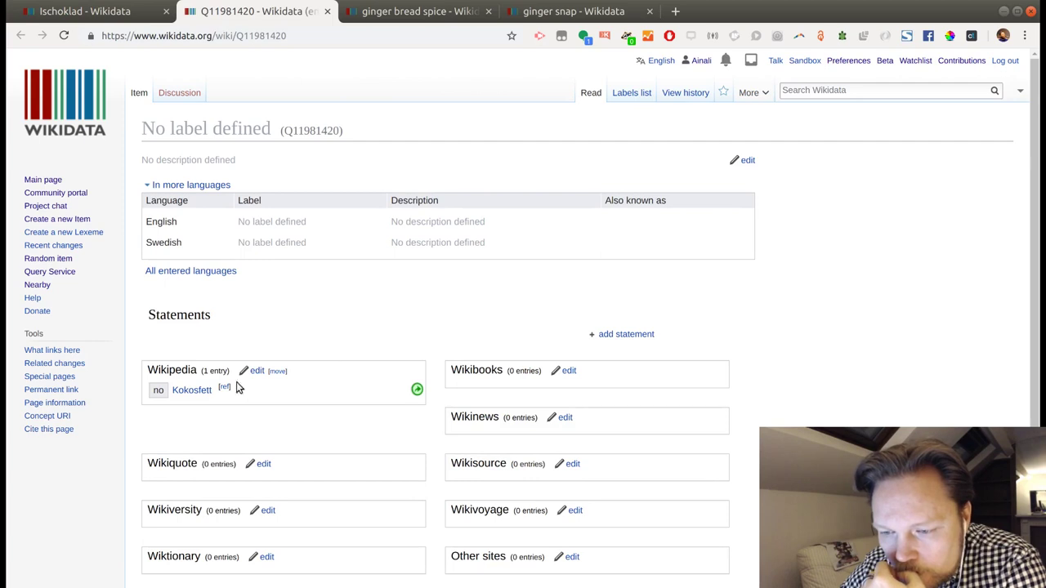
Open the coconut oil suggestion (Q216235) in a new tab and look through it
{"action": "left_click", "coordinate": [118, 14]}
{"action": "middle_click", "coordinate": [368, 517]}
{"action": "left_click", "coordinate": [357, 15]}
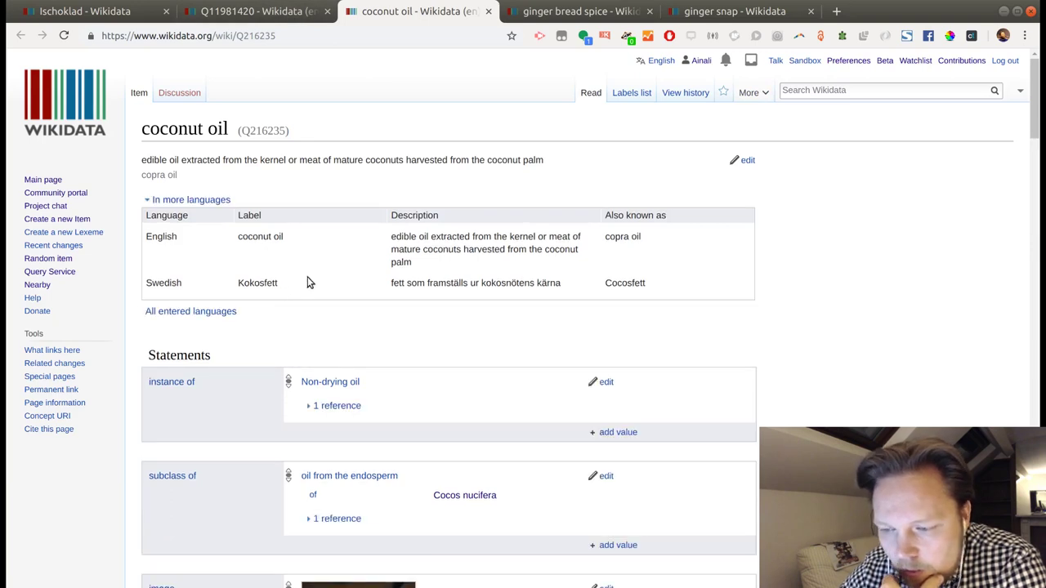
{"action": "scroll", "coordinate": [308, 282], "scroll_direction": "down", "scroll_amount": 1}
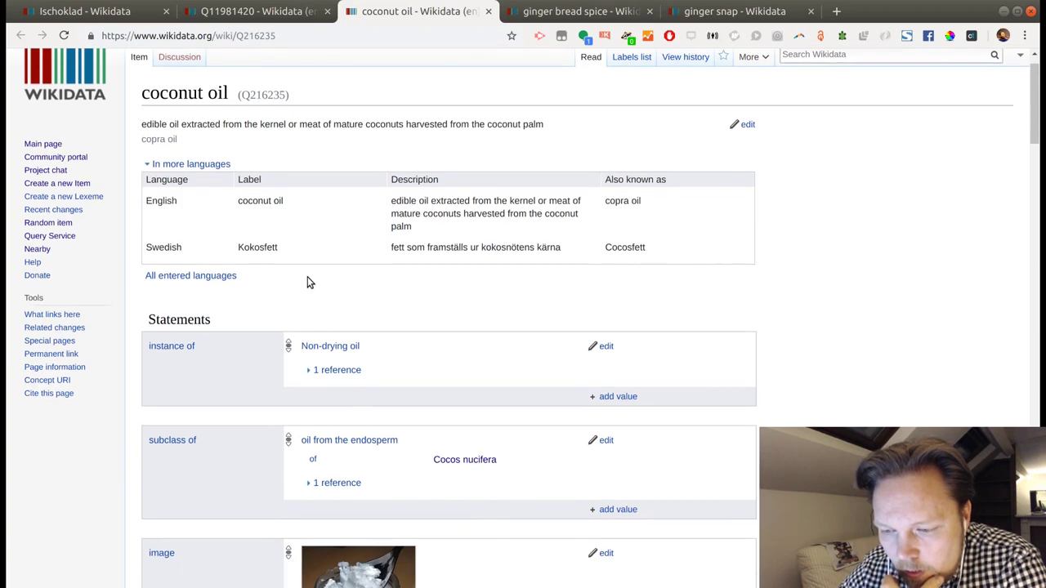
{"action": "scroll", "coordinate": [308, 282], "scroll_direction": "down", "scroll_amount": 3}
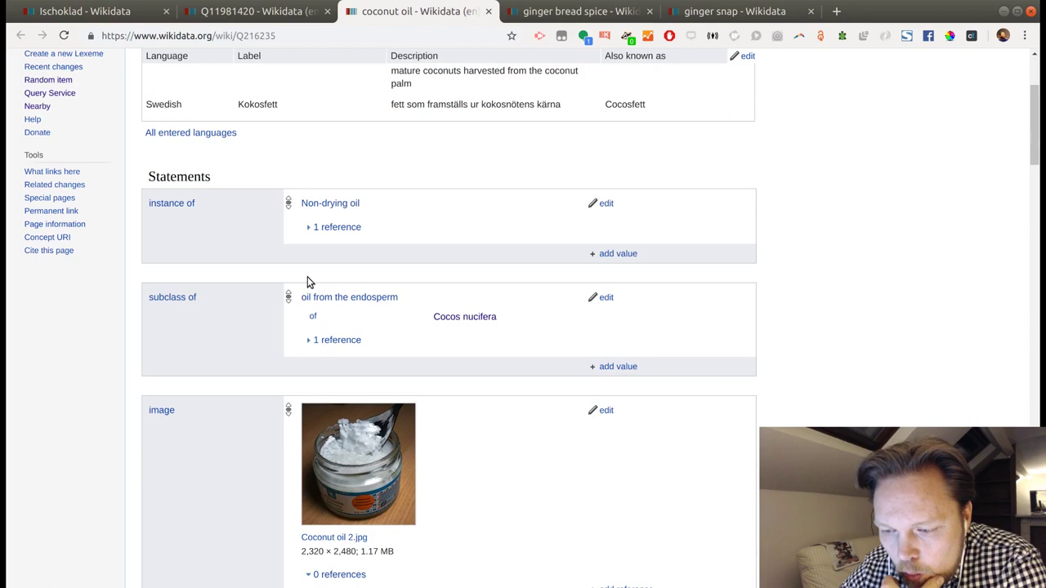
{"action": "scroll", "coordinate": [307, 282], "scroll_direction": "down", "scroll_amount": 5}
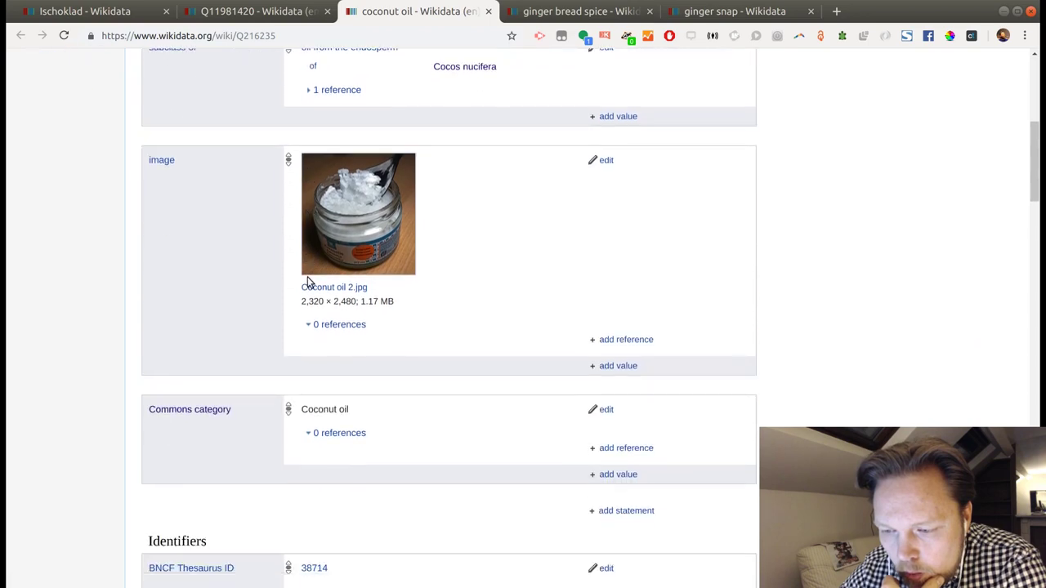
{"action": "scroll", "coordinate": [307, 282], "scroll_direction": "up", "scroll_amount": 8}
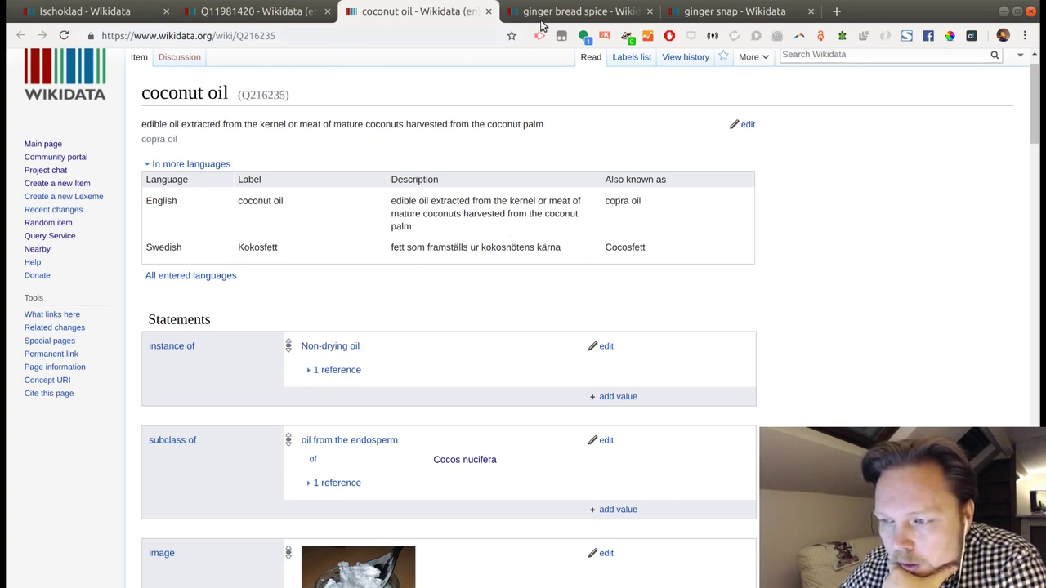
Finish reviewing coconut oil, then copy the unlabelled item's ID Q11981420
{"action": "scroll", "coordinate": [392, 278], "scroll_direction": "down", "scroll_amount": 3}
{"action": "scroll", "coordinate": [381, 304], "scroll_direction": "down", "scroll_amount": 20}
{"action": "scroll", "coordinate": [381, 304], "scroll_direction": "down", "scroll_amount": 10}
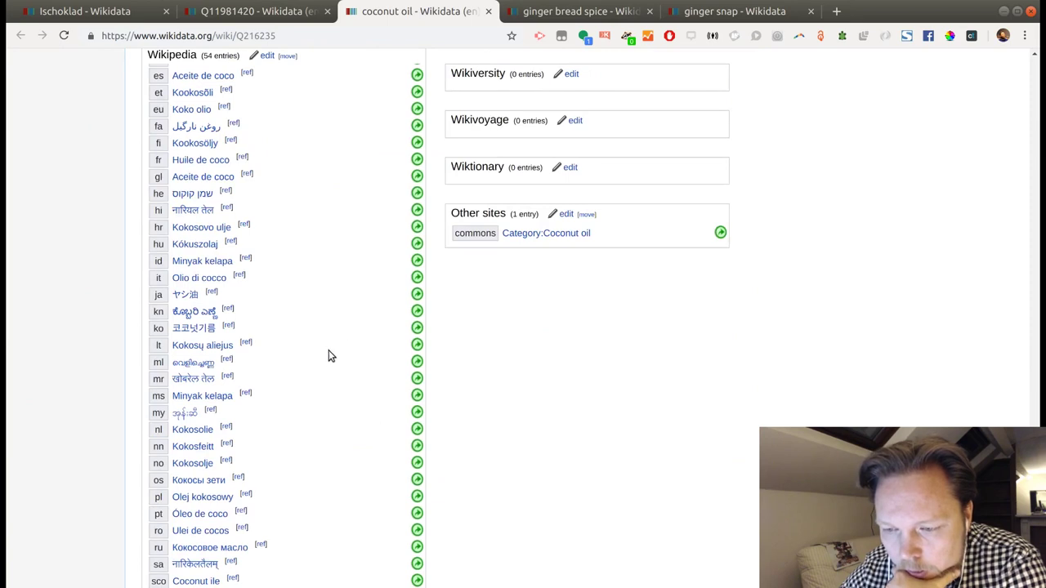
{"action": "scroll", "coordinate": [269, 327], "scroll_direction": "down", "scroll_amount": 2}
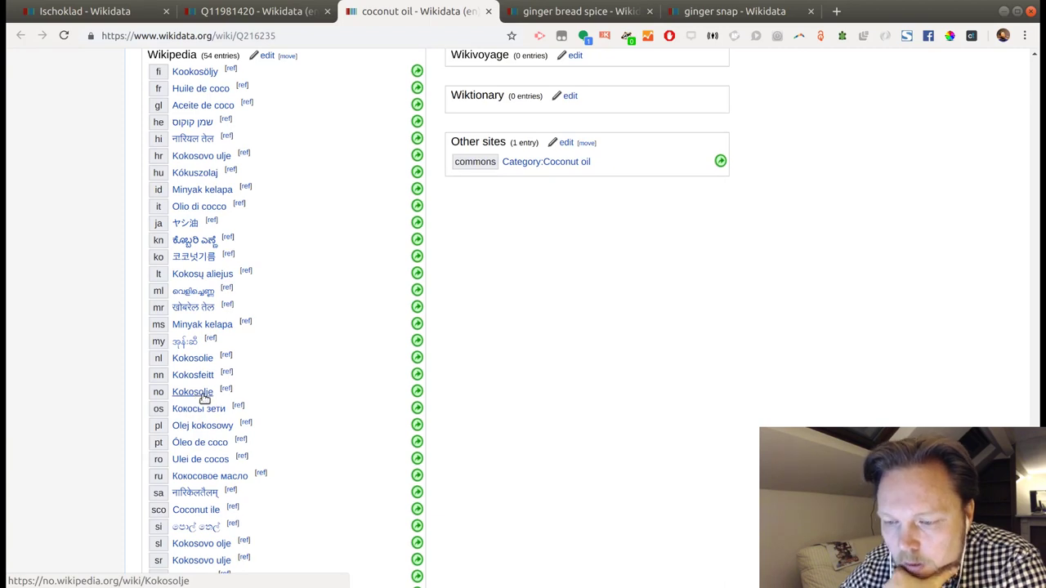
{"action": "left_click", "coordinate": [278, 16]}
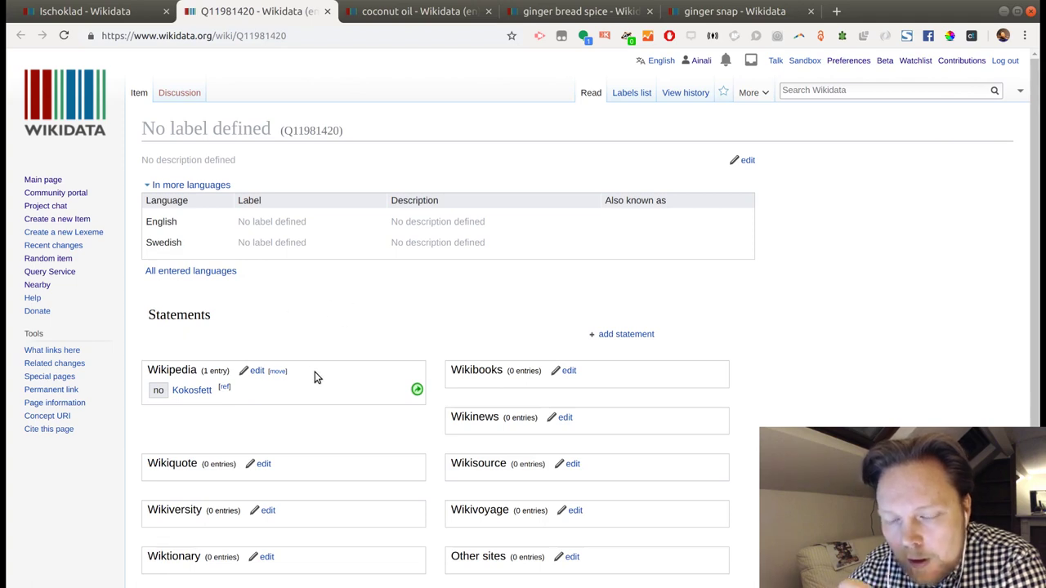
{"action": "double_click", "coordinate": [334, 130]}
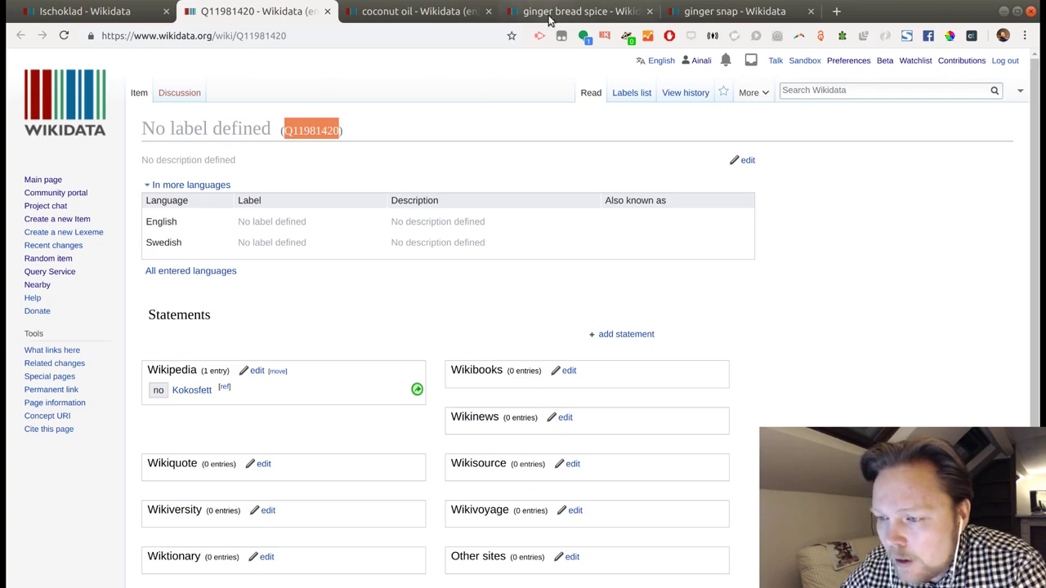
Publish Kokosfett as Ischoklad's second material used value
{"action": "left_click", "coordinate": [104, 15]}
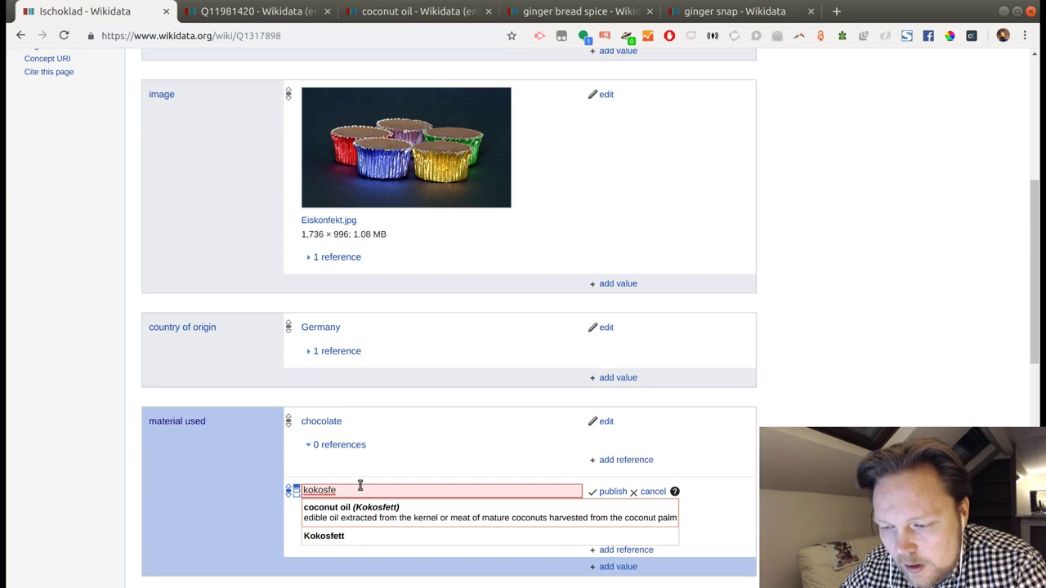
{"action": "left_click", "coordinate": [346, 537]}
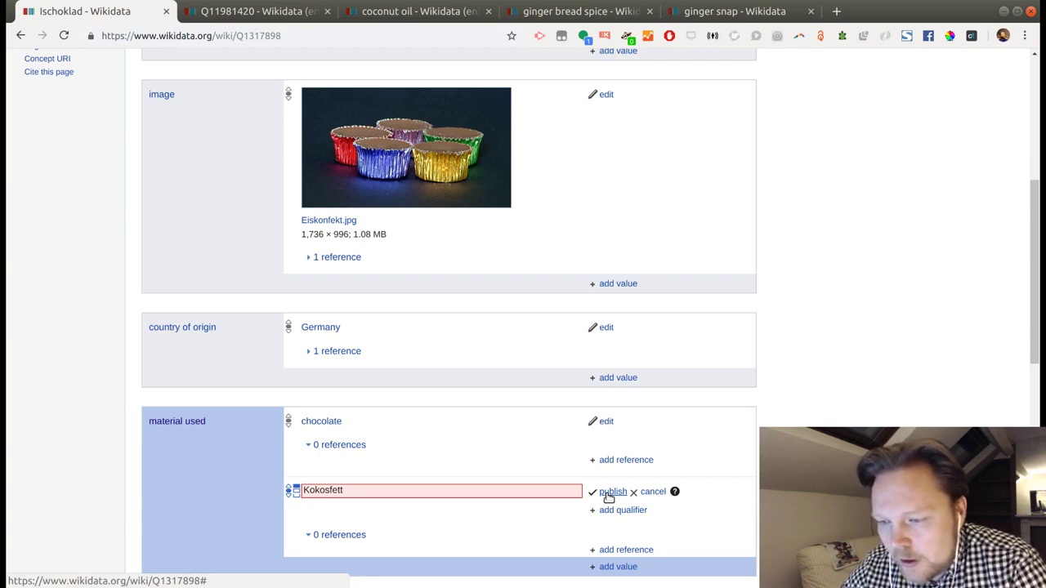
{"action": "left_click", "coordinate": [611, 493]}
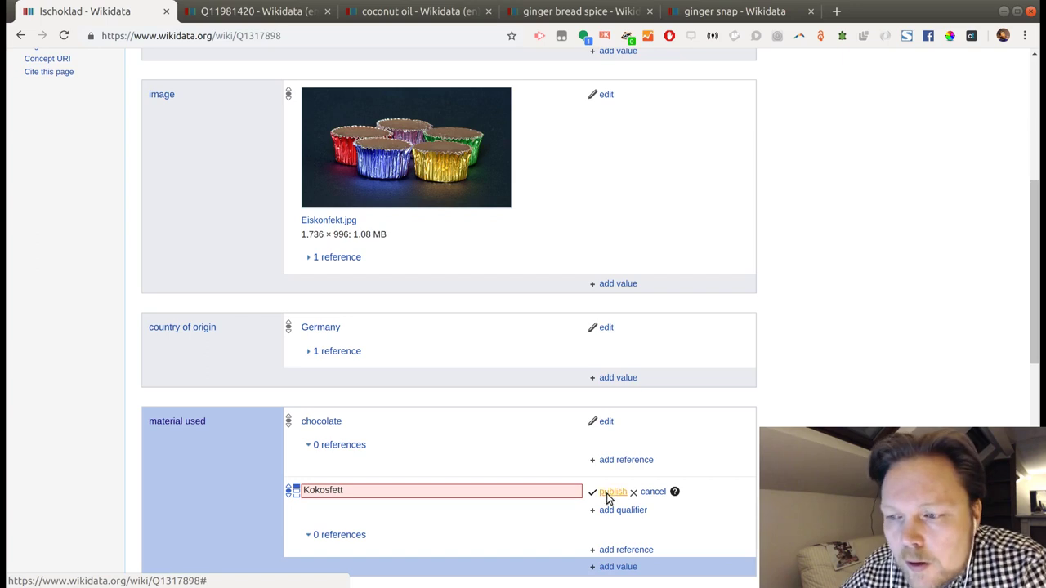
Give item Q11981420 the Swedish label 'kokosfett' and publish it
{"action": "left_click", "coordinate": [273, 13]}
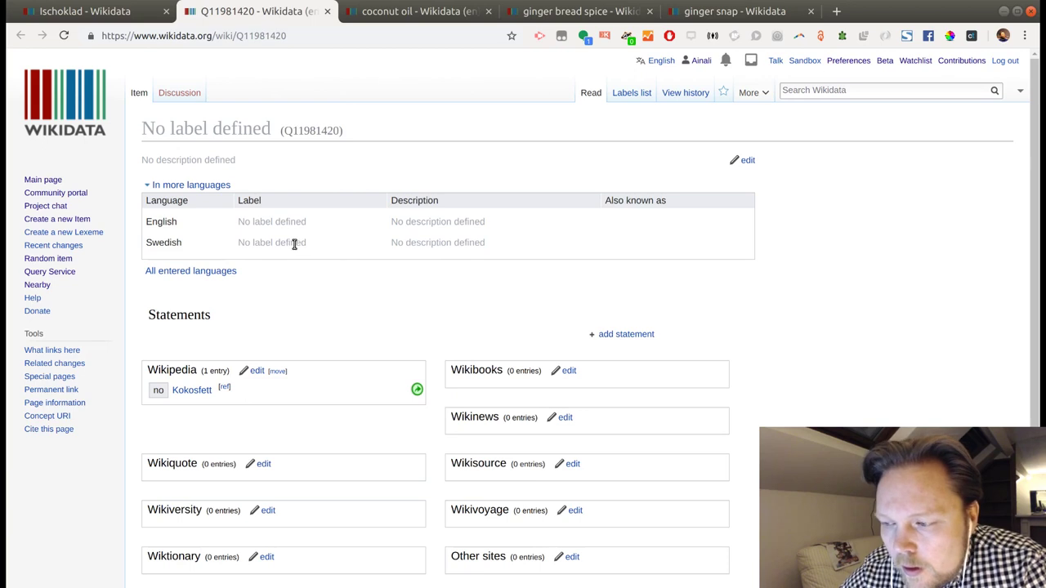
{"action": "left_click", "coordinate": [743, 160]}
{"action": "left_click", "coordinate": [319, 244]}
{"action": "type", "text": "kokos"}
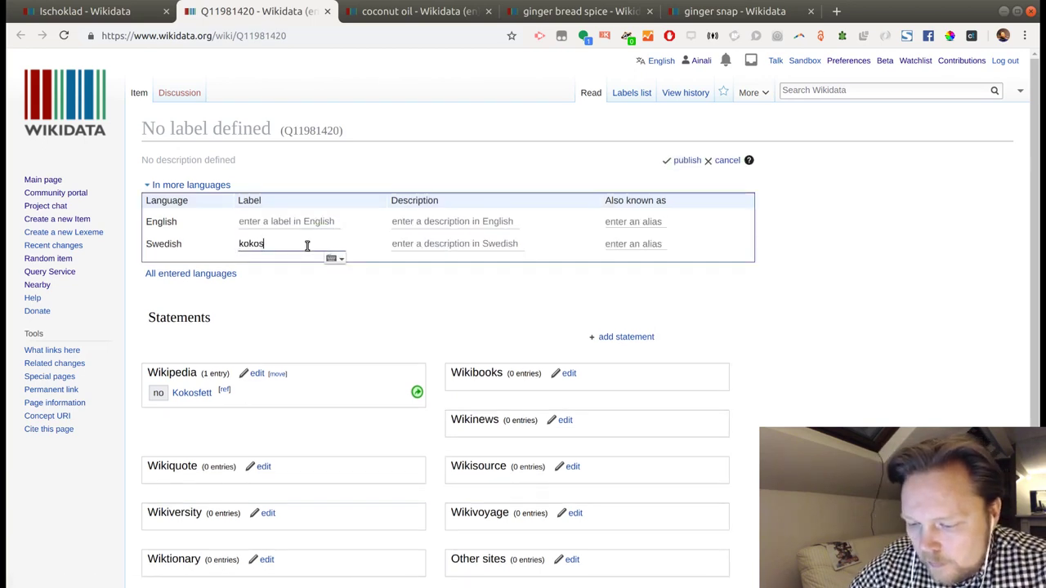
{"action": "type", "text": "fett"}
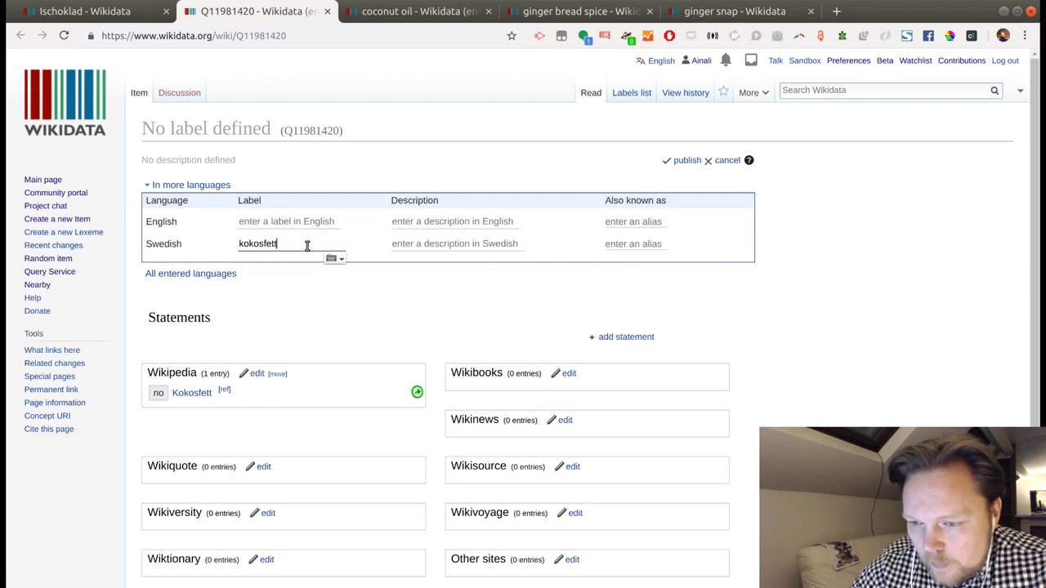
{"action": "left_click", "coordinate": [685, 161]}
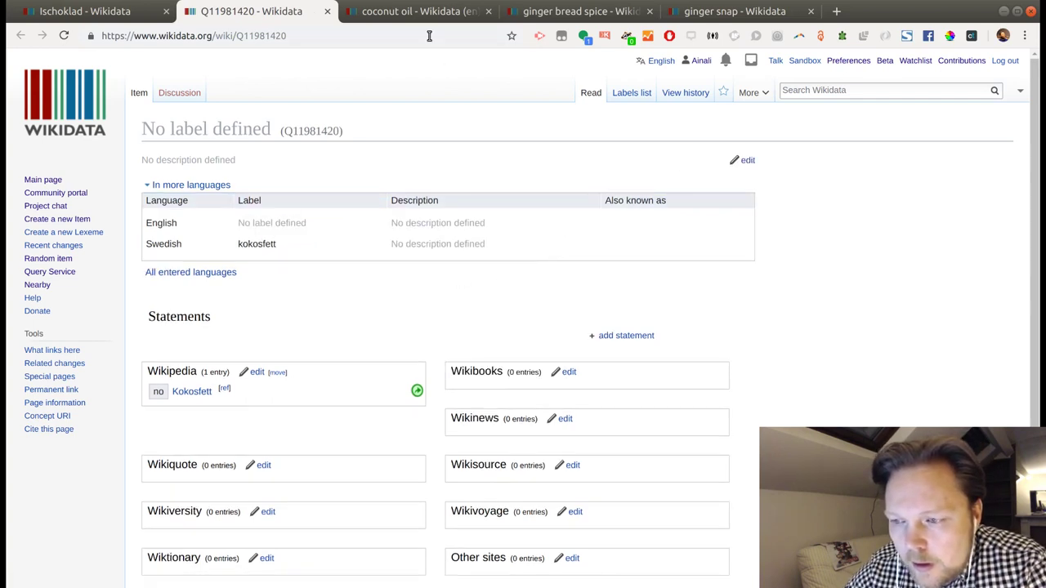
{"action": "left_click", "coordinate": [417, 11]}
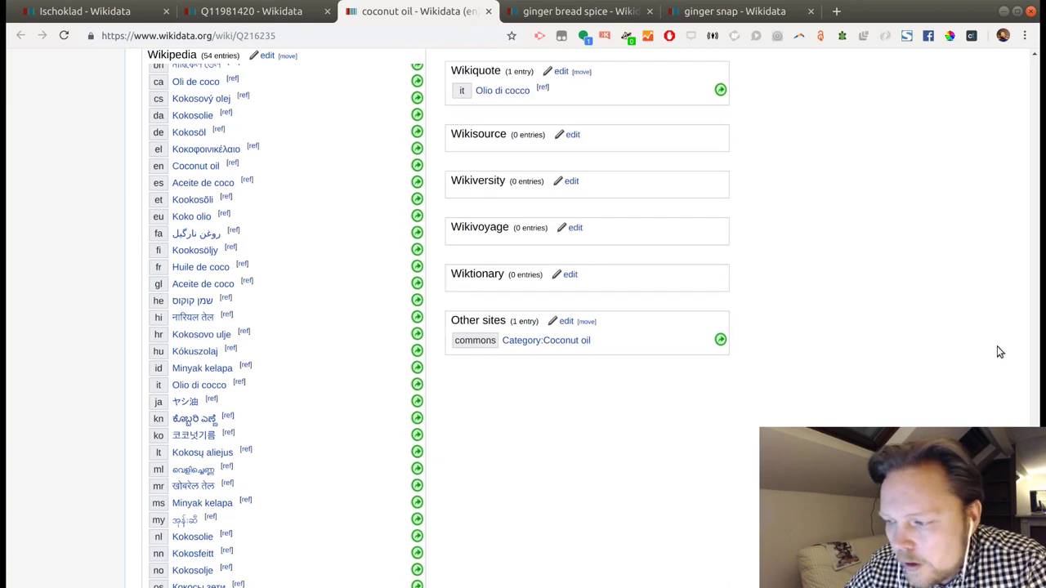
Change coconut oil's Swedish label to 'kokosolja' and replace 'fett' with 'olja' in its description
{"action": "left_click_drag", "start_coordinate": [1037, 409], "coordinate": [1039, 74]}
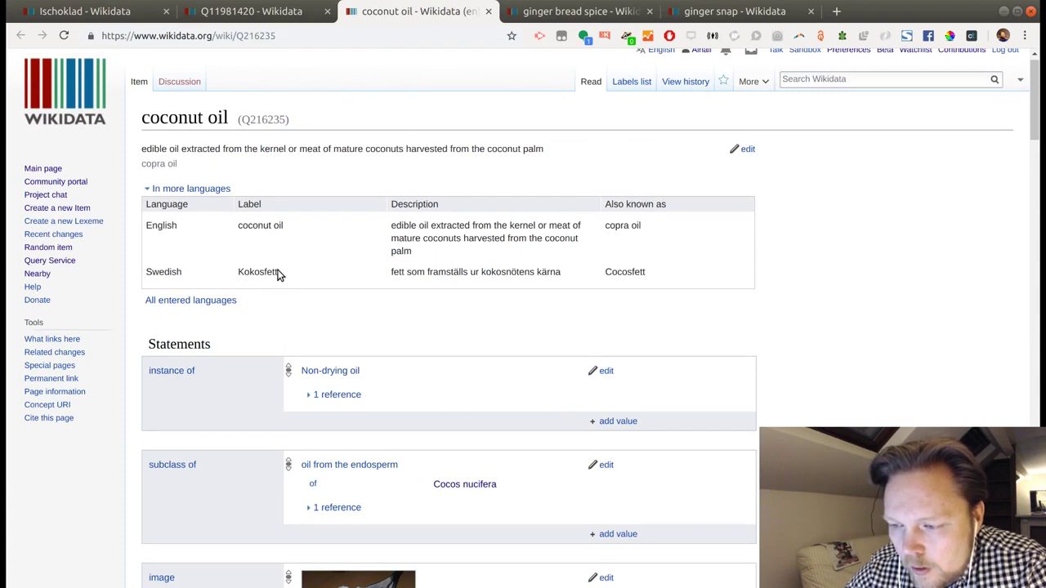
{"action": "left_click", "coordinate": [745, 149]}
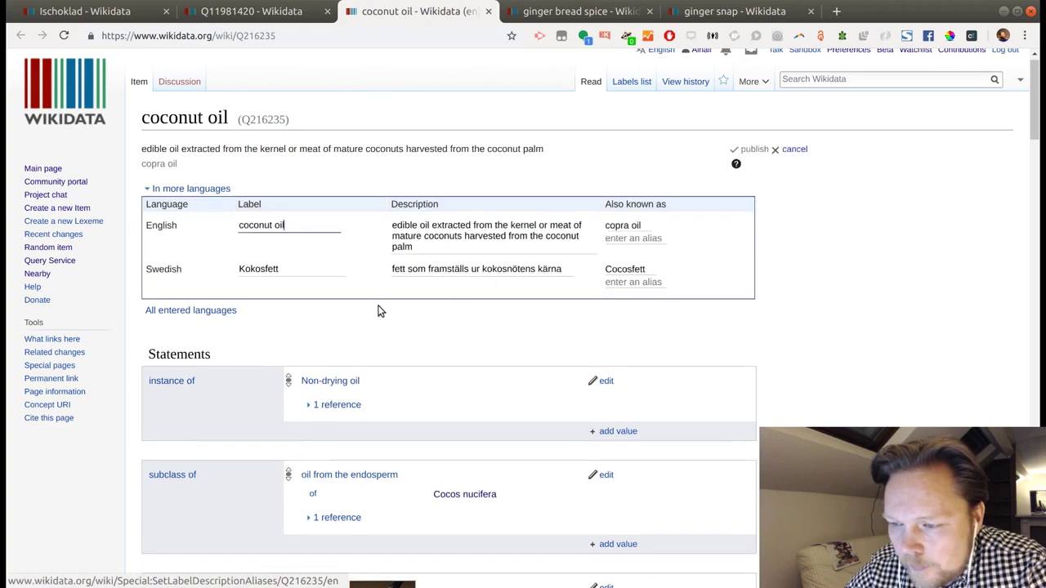
{"action": "left_click", "coordinate": [248, 268]}
{"action": "key", "text": "BackSpace"}
{"action": "type", "text": "k"}
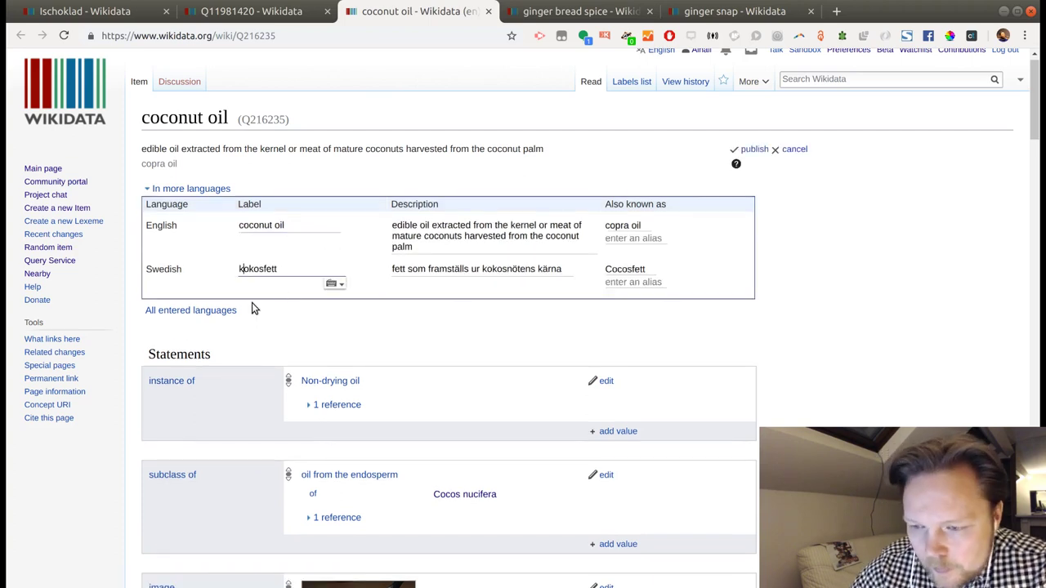
{"action": "key", "text": "shift+End"}
{"action": "type", "text": "olja"}
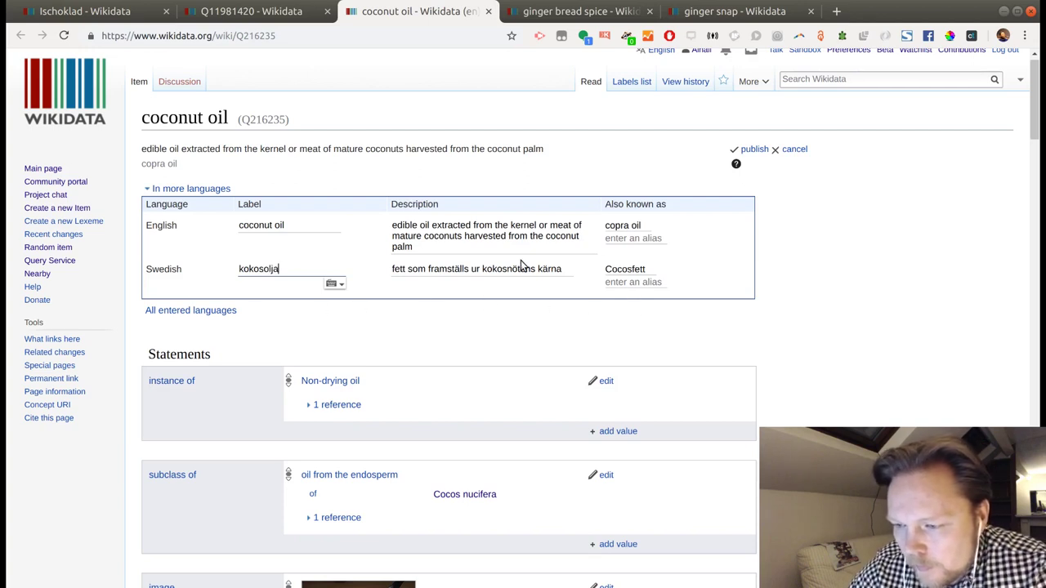
{"action": "double_click", "coordinate": [404, 268]}
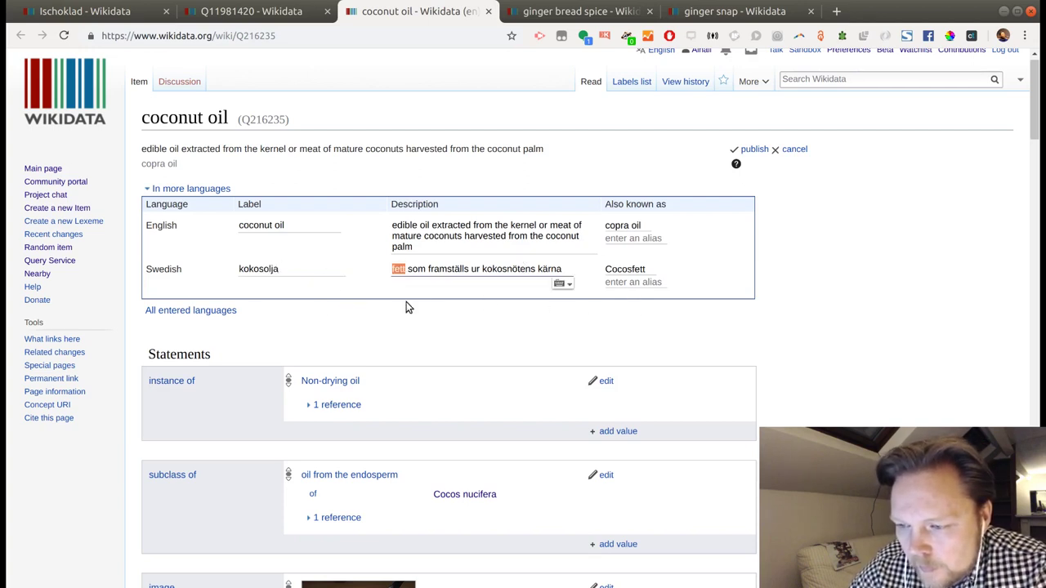
{"action": "type", "text": "olja"}
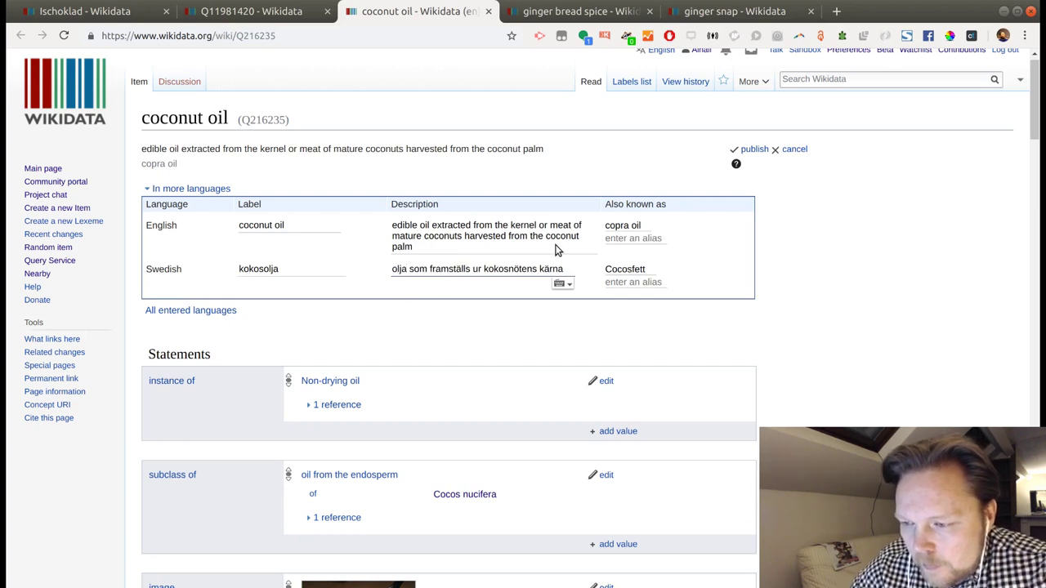
{"action": "left_click", "coordinate": [757, 155]}
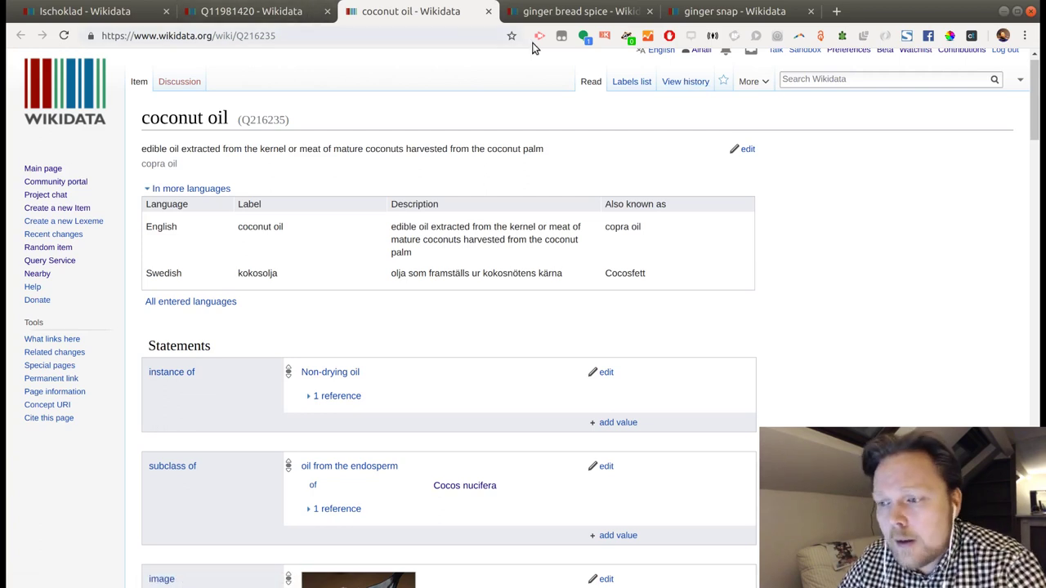
Browse your contributions list, including the older 50 page, then return to the newest edits
{"action": "scroll", "coordinate": [876, 98], "scroll_direction": "up", "scroll_amount": 1}
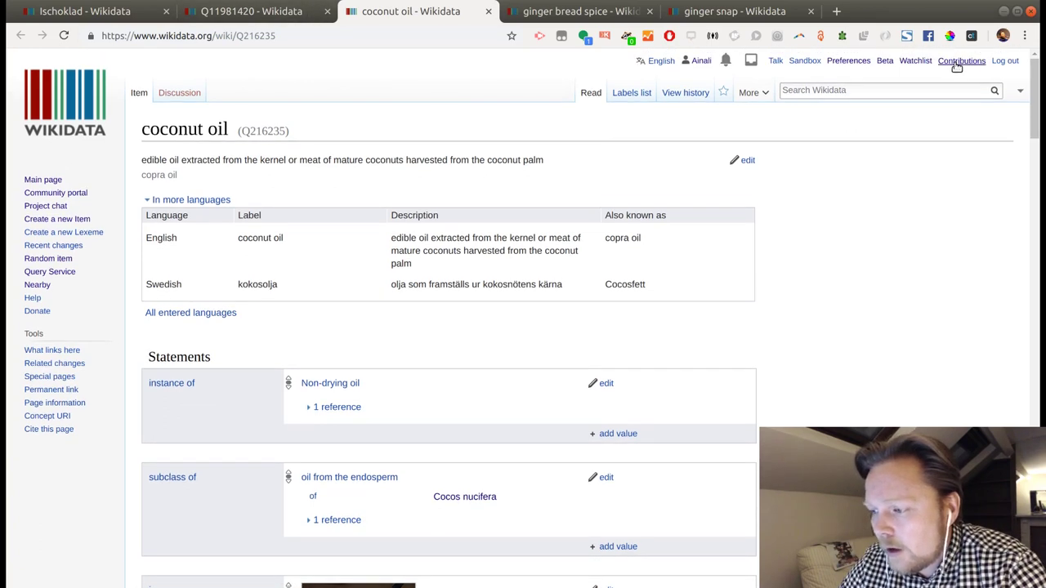
{"action": "left_click", "coordinate": [961, 60]}
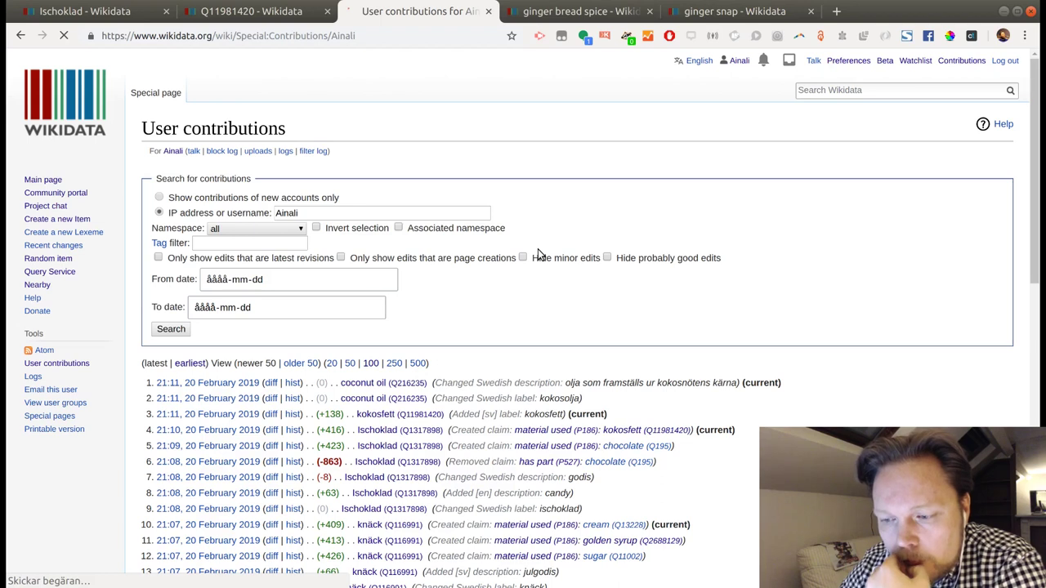
{"action": "scroll", "coordinate": [507, 275], "scroll_direction": "down", "scroll_amount": 3}
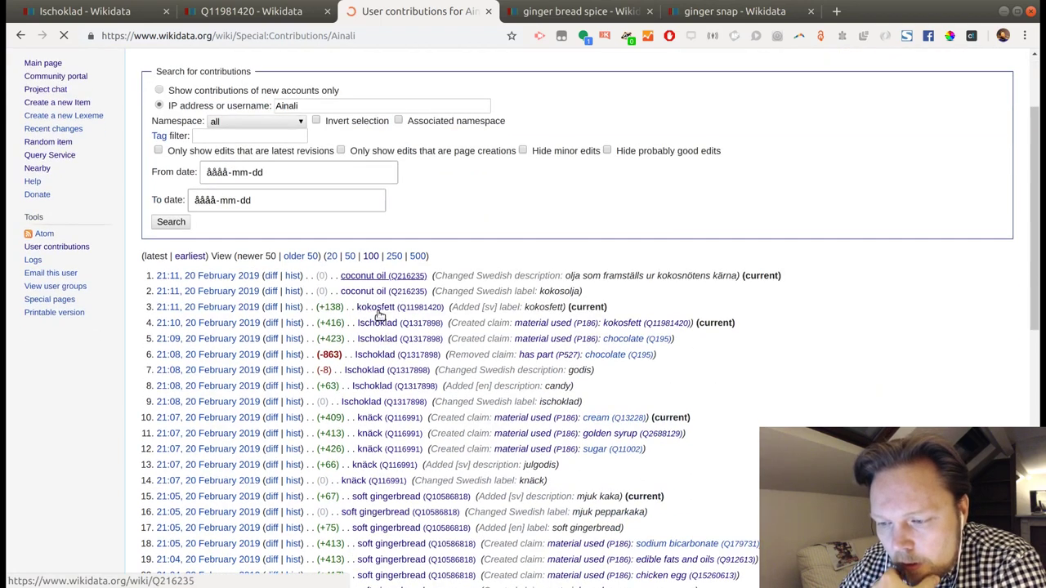
{"action": "scroll", "coordinate": [392, 384], "scroll_direction": "down", "scroll_amount": 2}
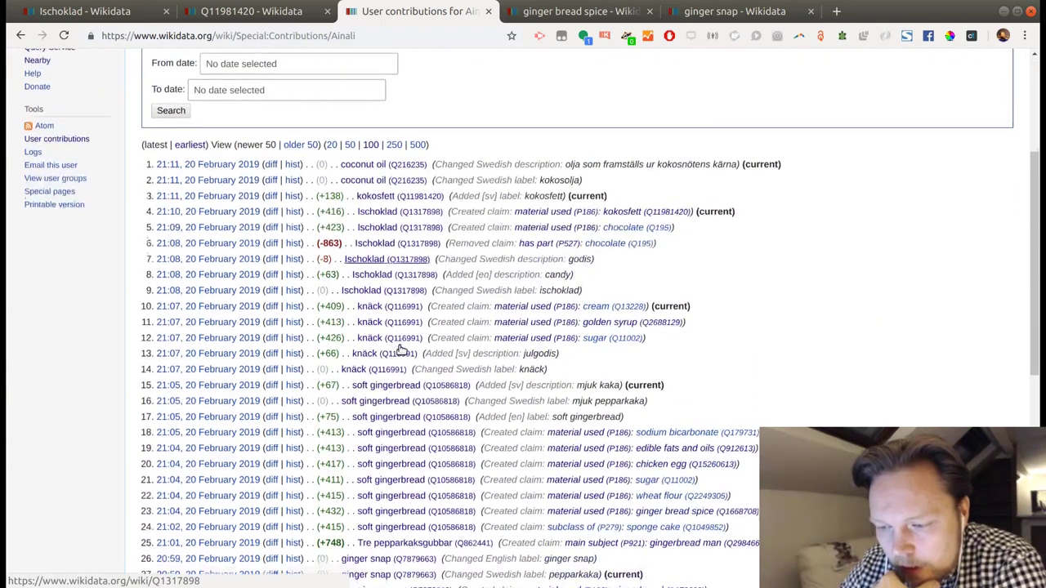
{"action": "scroll", "coordinate": [373, 376], "scroll_direction": "down", "scroll_amount": 2}
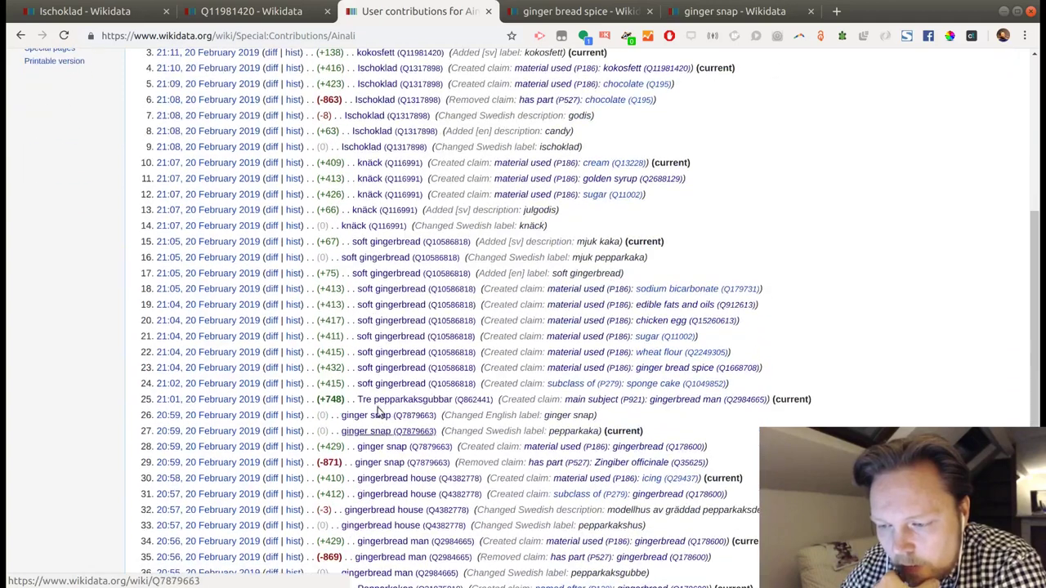
{"action": "scroll", "coordinate": [378, 447], "scroll_direction": "down", "scroll_amount": 1}
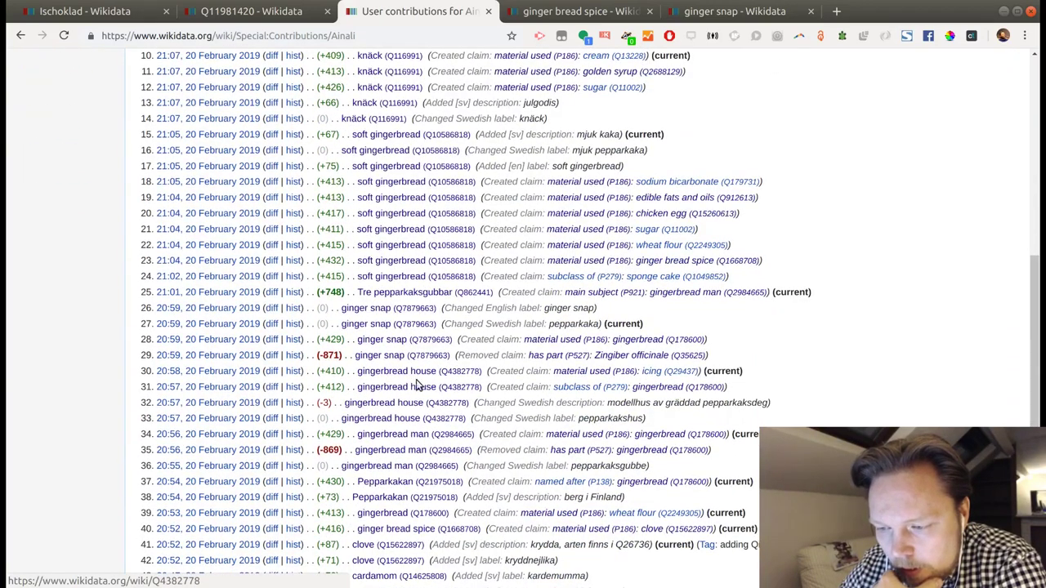
{"action": "scroll", "coordinate": [399, 417], "scroll_direction": "down", "scroll_amount": 1}
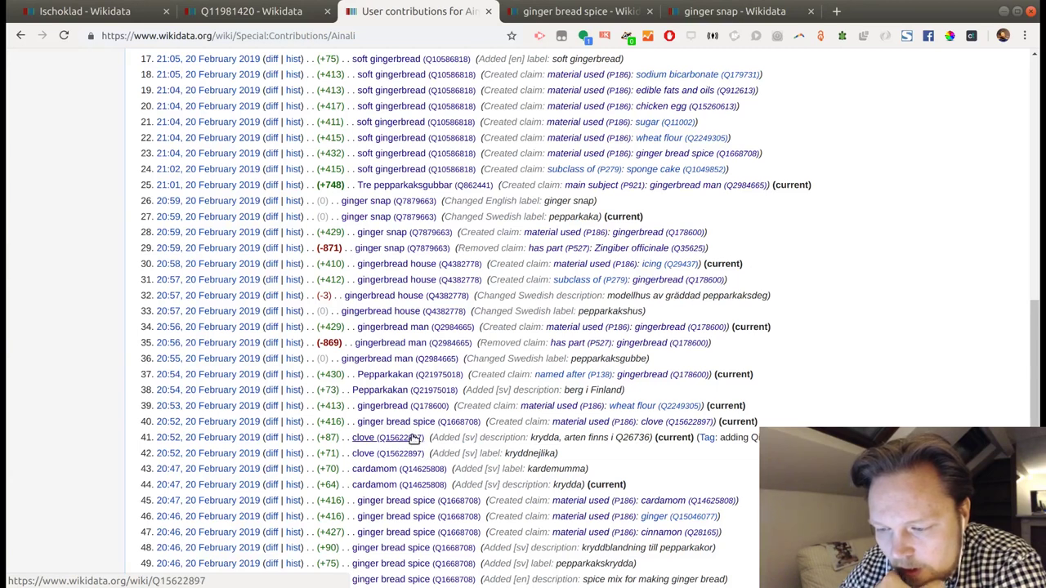
{"action": "scroll", "coordinate": [412, 445], "scroll_direction": "down", "scroll_amount": 1}
{"action": "scroll", "coordinate": [413, 453], "scroll_direction": "down", "scroll_amount": 1}
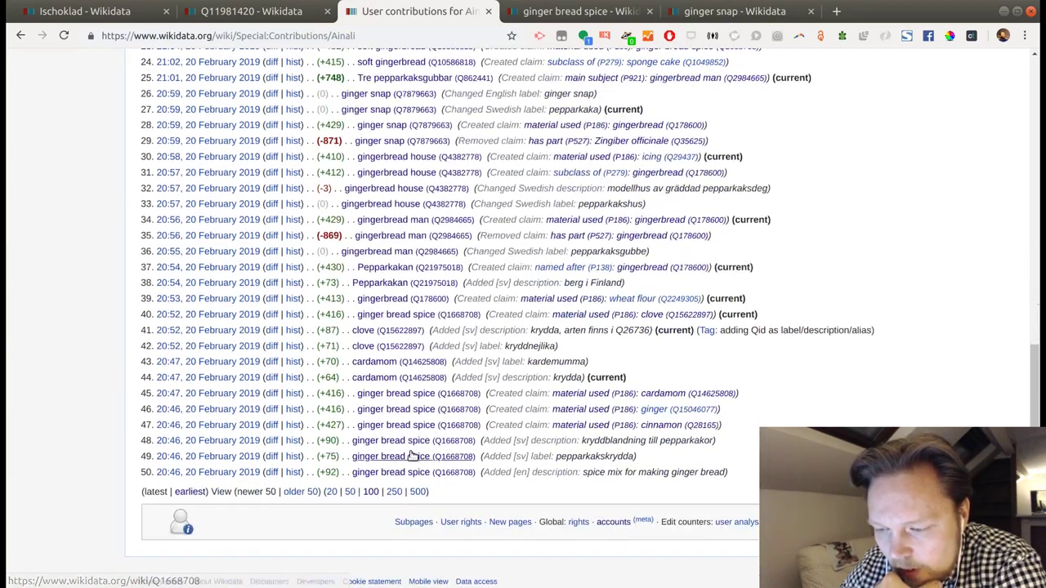
{"action": "left_click", "coordinate": [301, 494]}
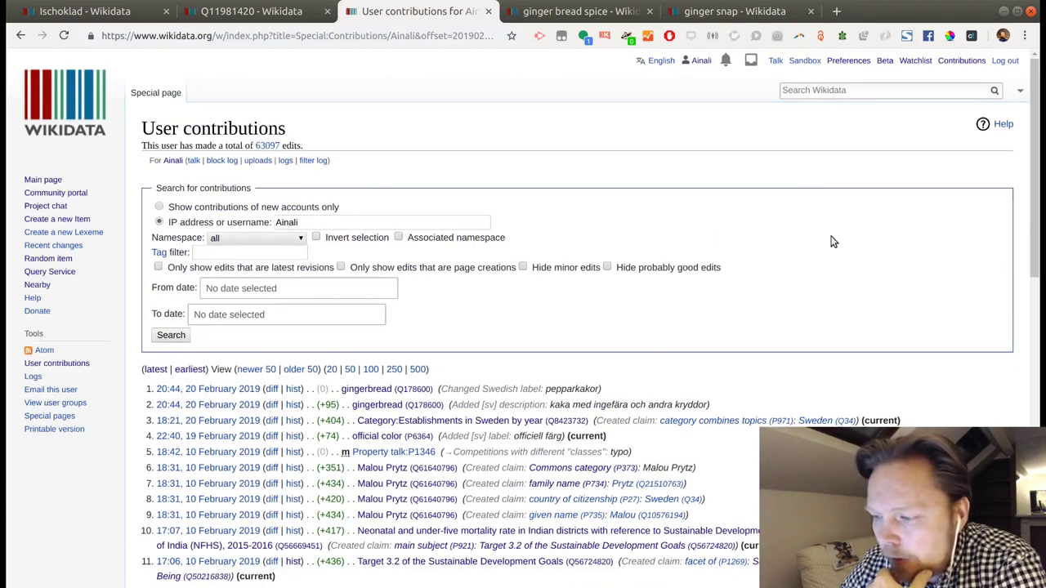
{"action": "key", "text": "alt+Left"}
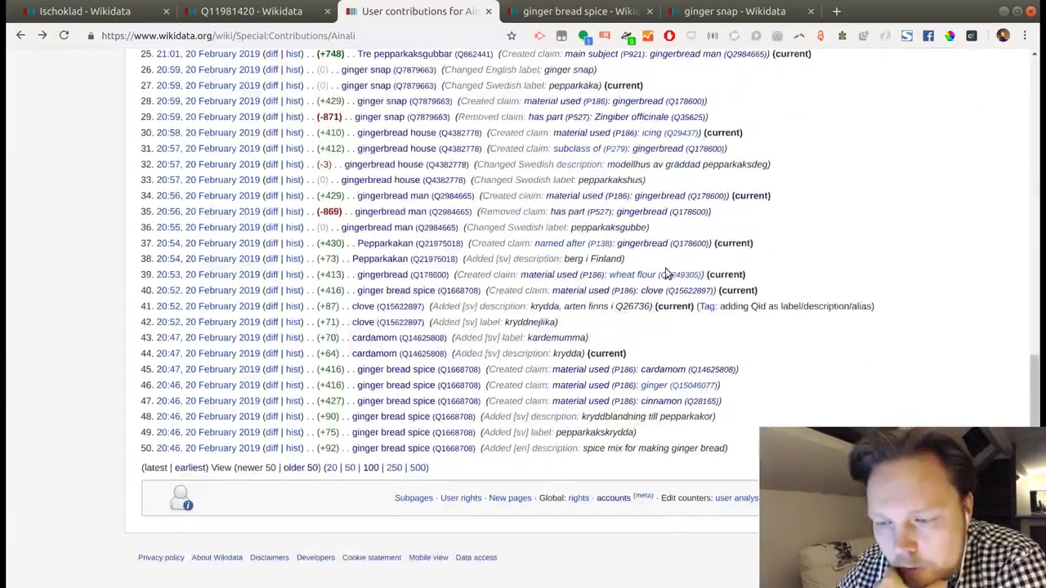
{"action": "scroll", "coordinate": [665, 268], "scroll_direction": "up", "scroll_amount": 8}
{"action": "scroll", "coordinate": [666, 268], "scroll_direction": "down", "scroll_amount": 3}
{"action": "scroll", "coordinate": [665, 270], "scroll_direction": "up", "scroll_amount": 3}
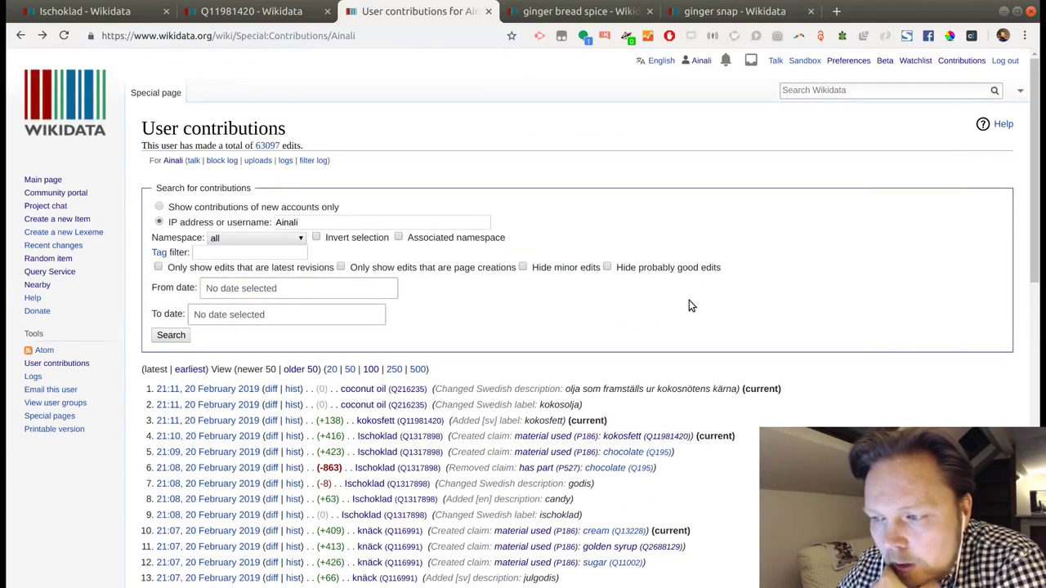